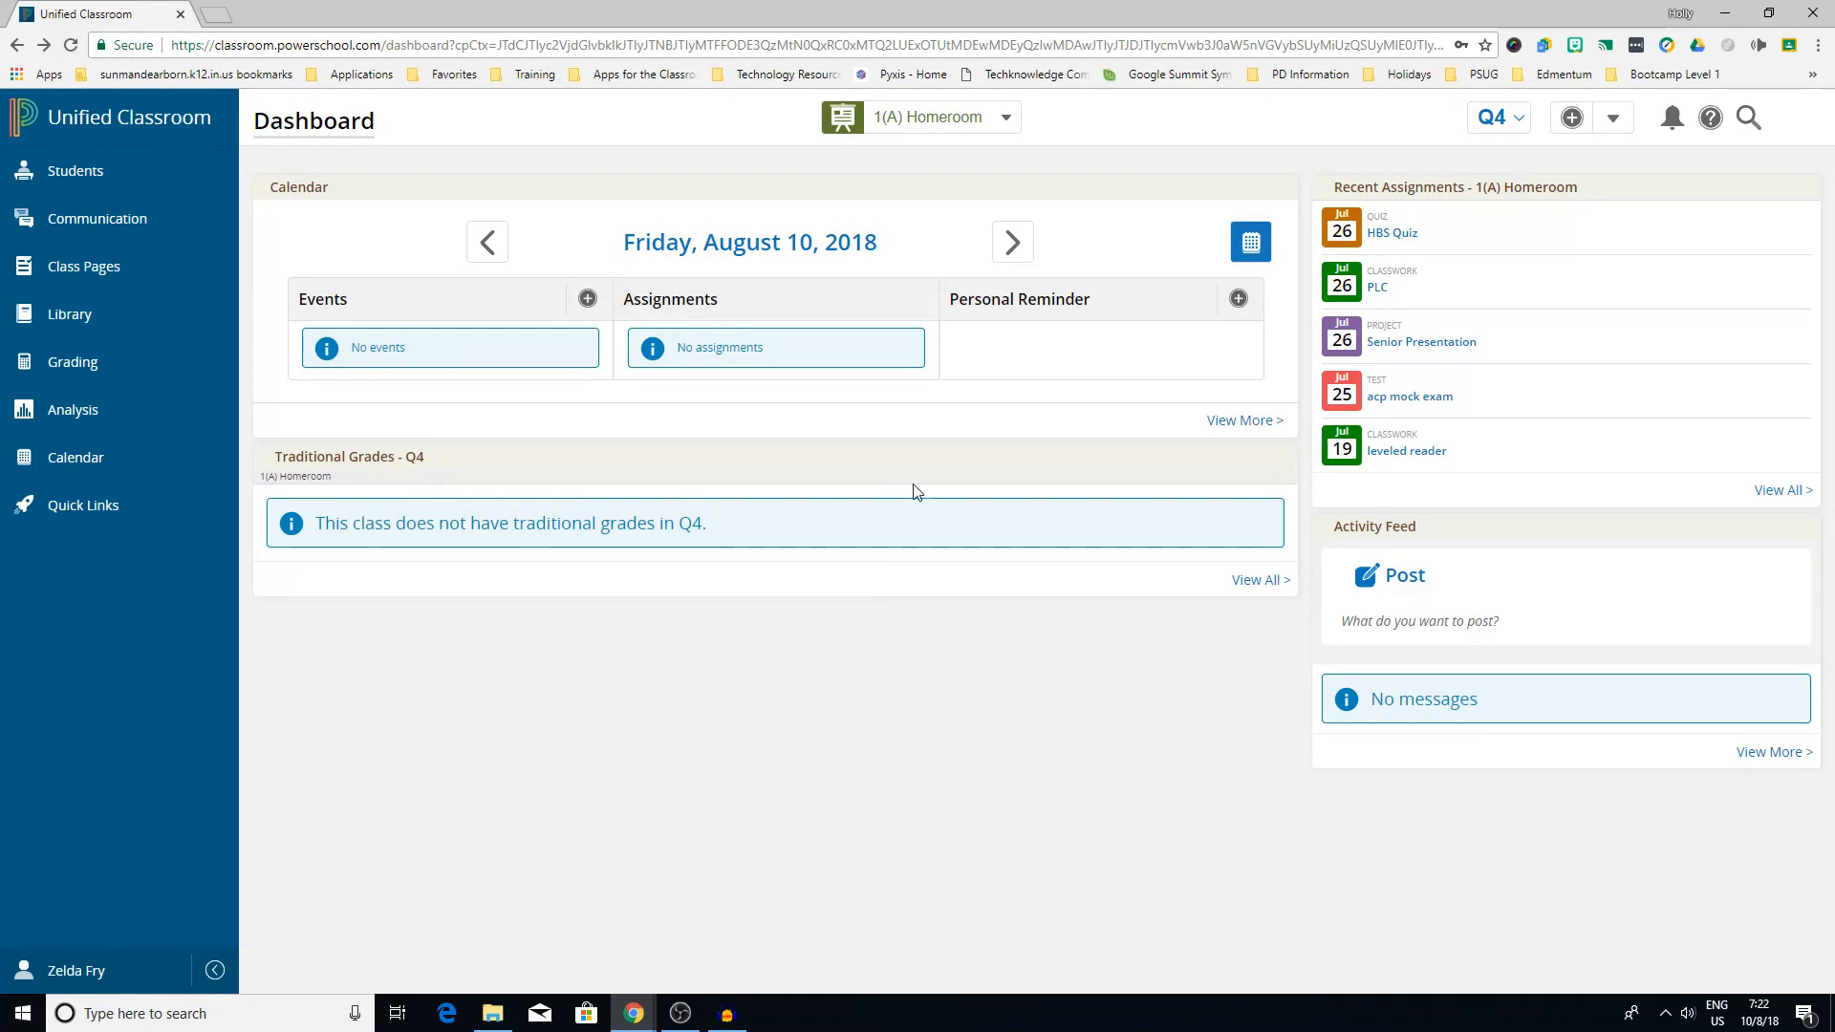
Step: Select the Period 1(A) Homeroom class and start creating a new assignment for it
click(1005, 122)
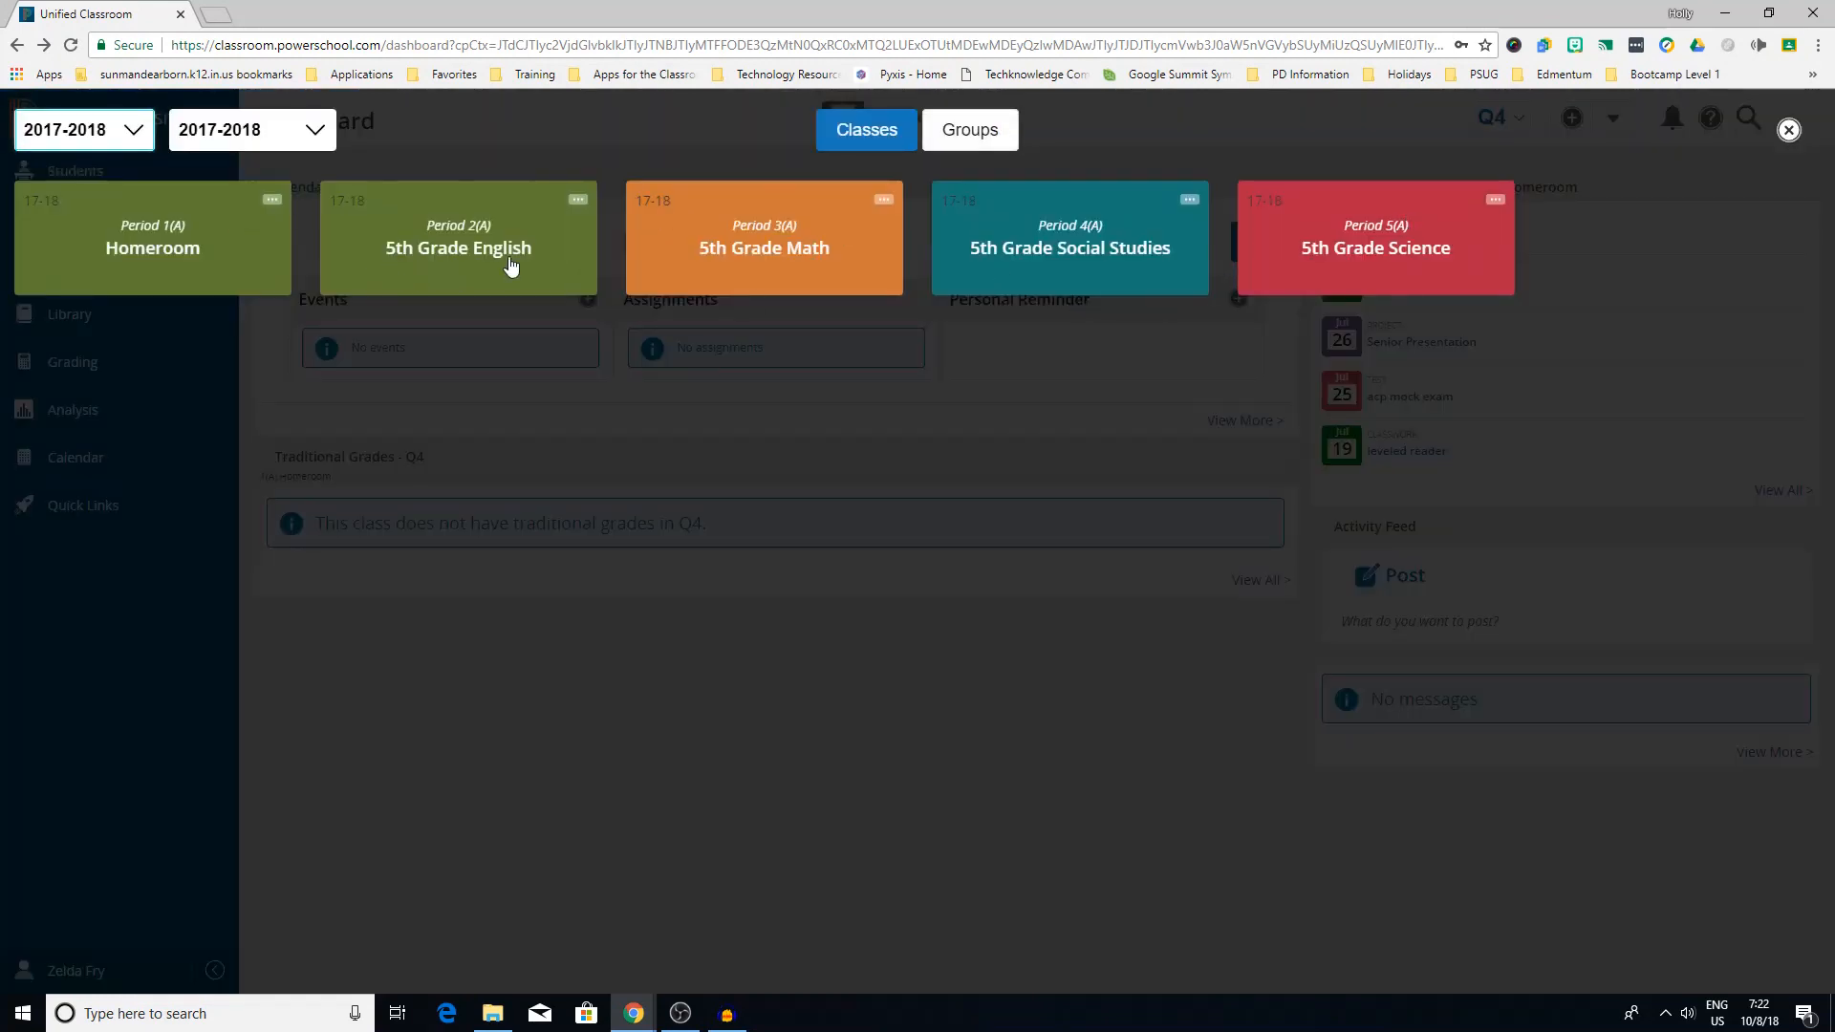
click(159, 279)
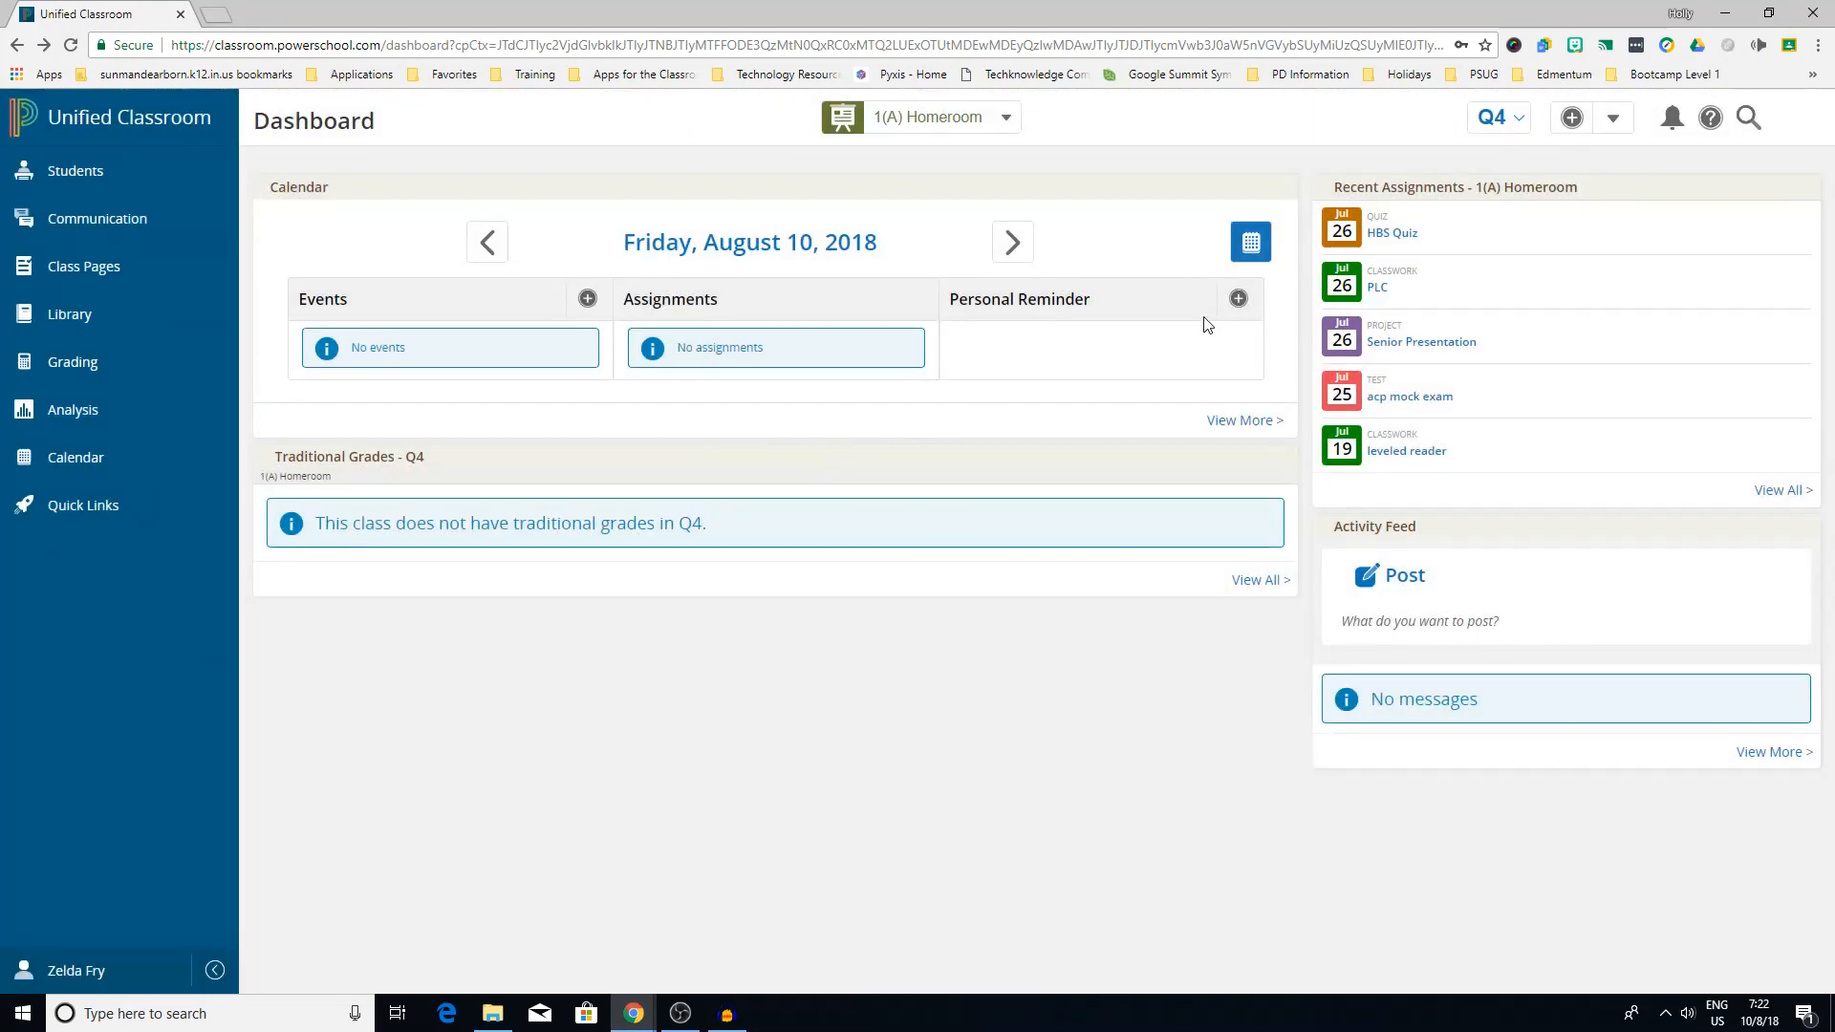
click(1569, 120)
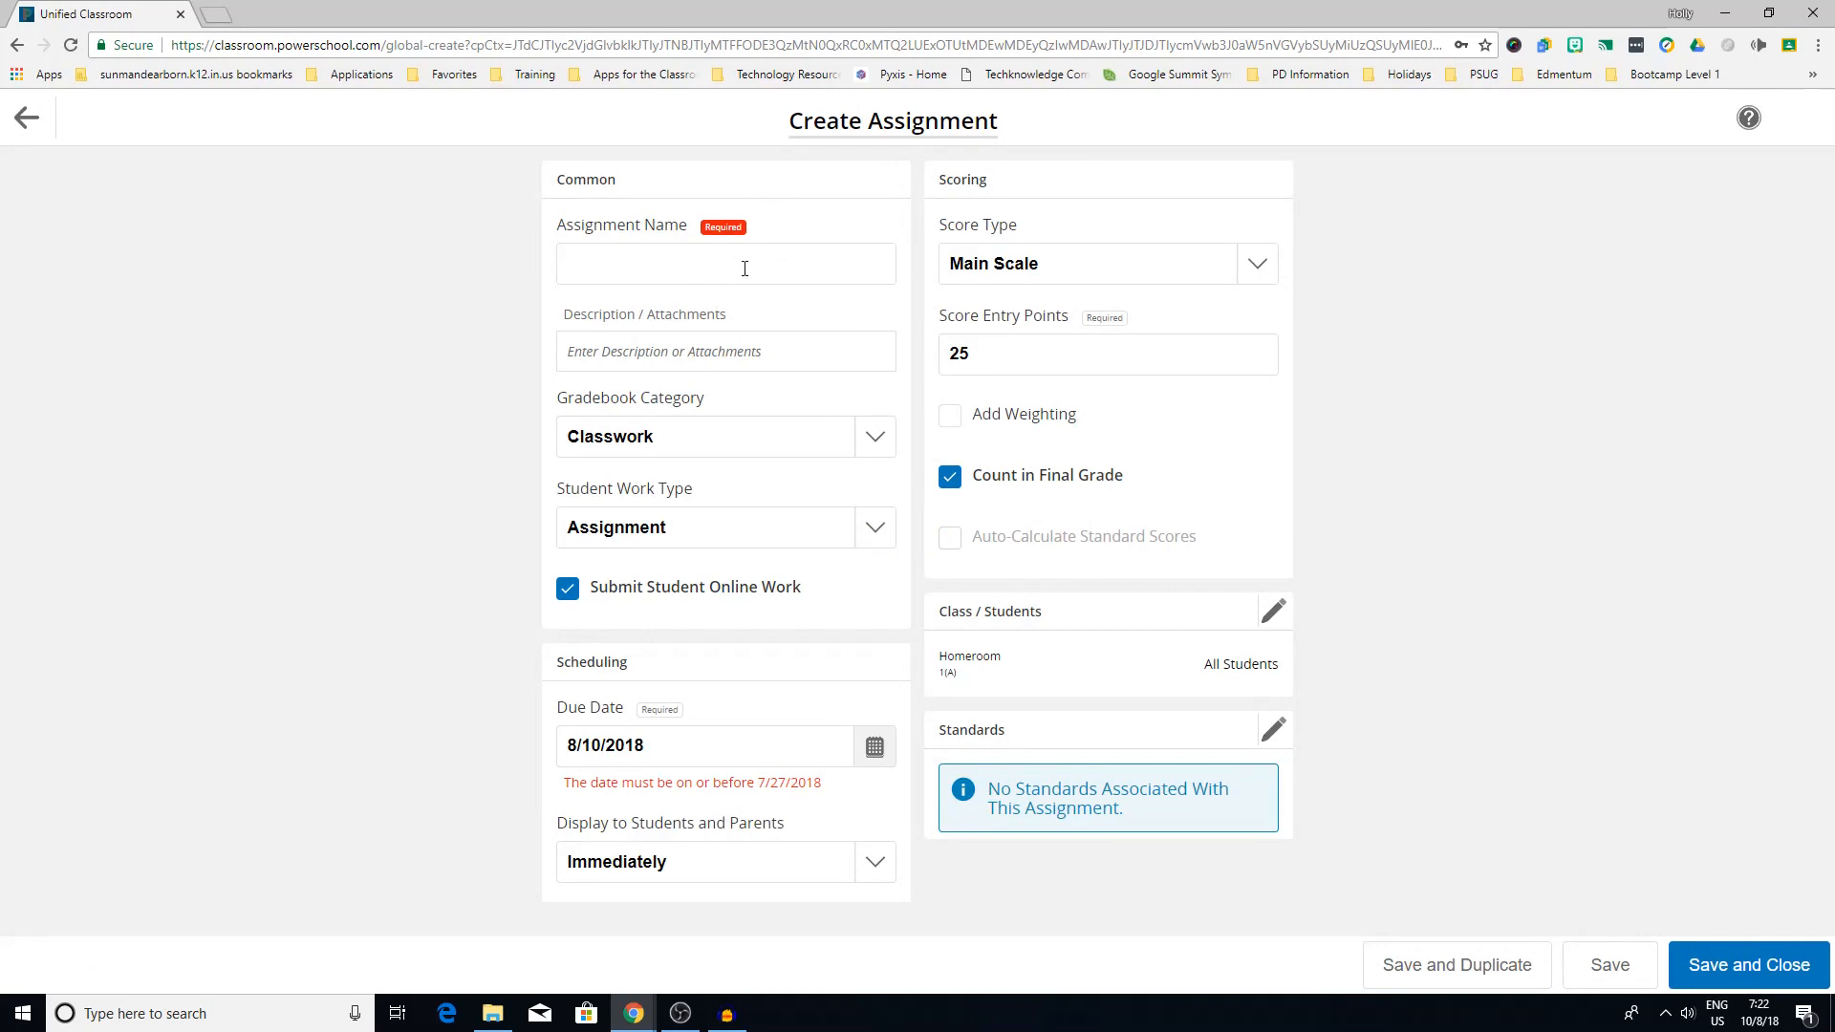
Step: Name the assignment Workbook Page 25
click(713, 260)
text(Wok)
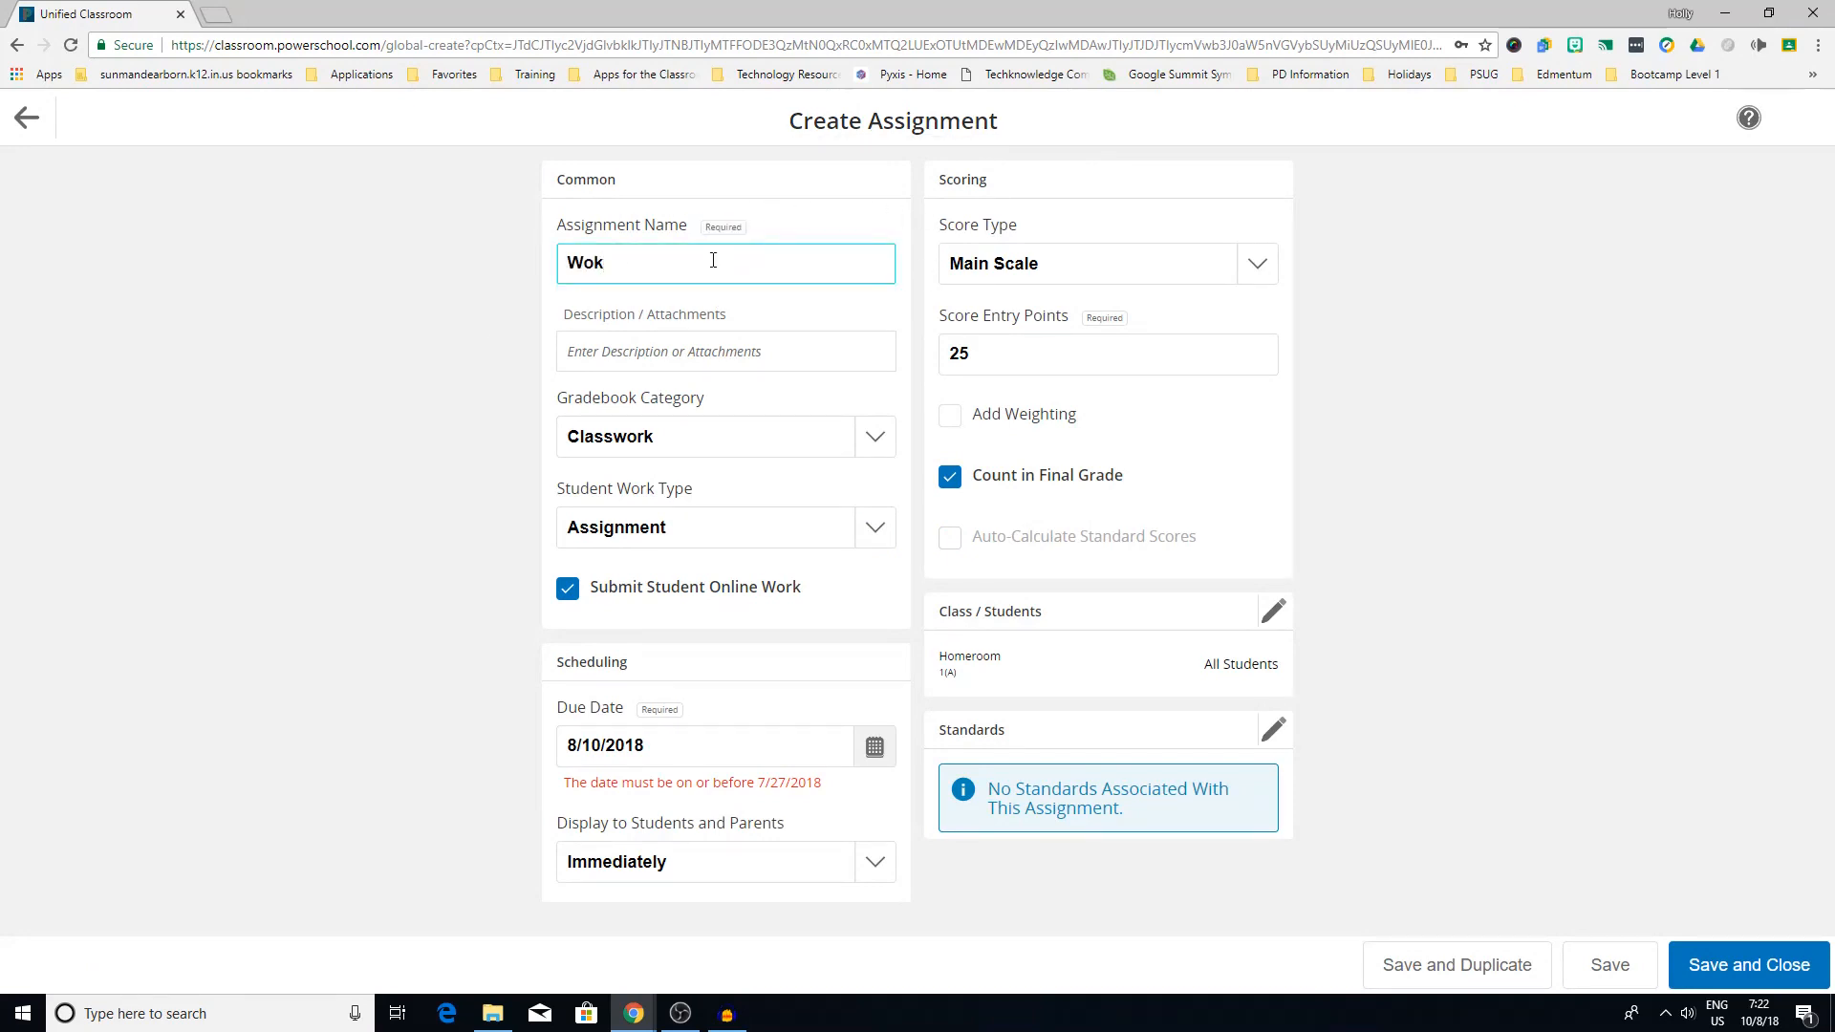
key(BackSpace)
text(rkbook Page 25)
Step: Set the gradebook category to Homework and turn off online submission of student work
click(866, 440)
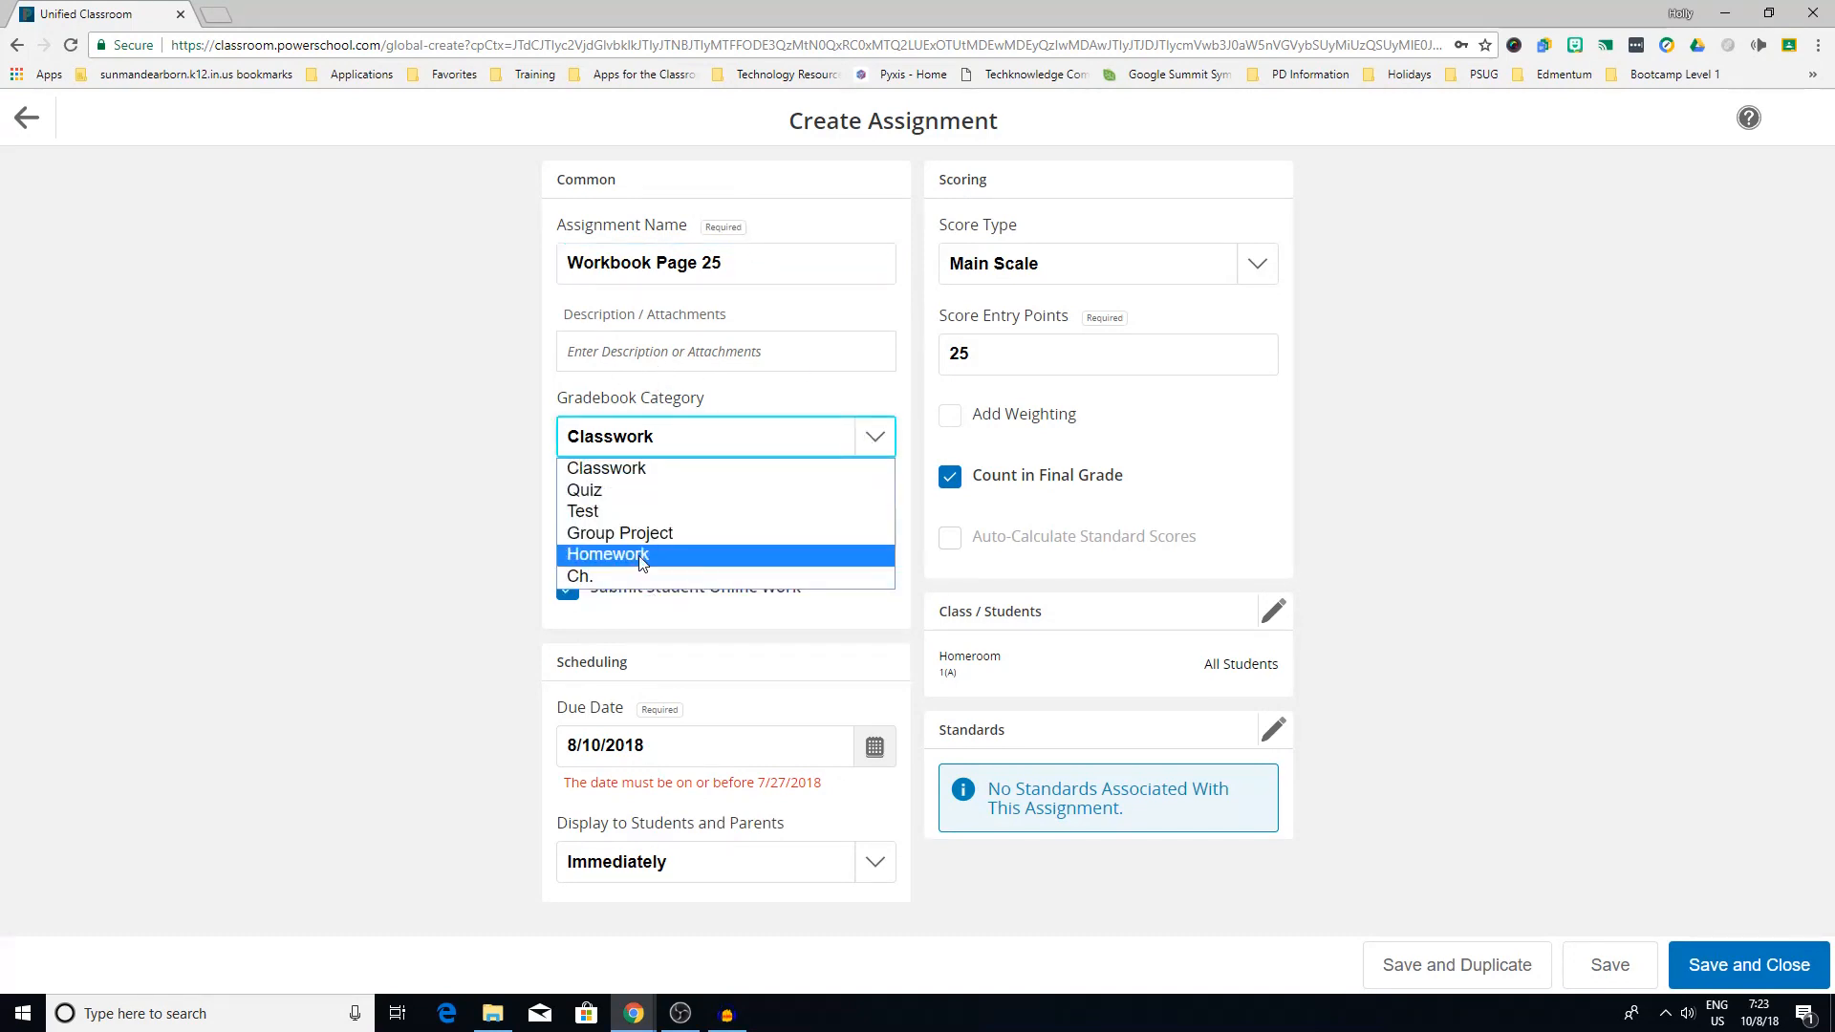
click(755, 554)
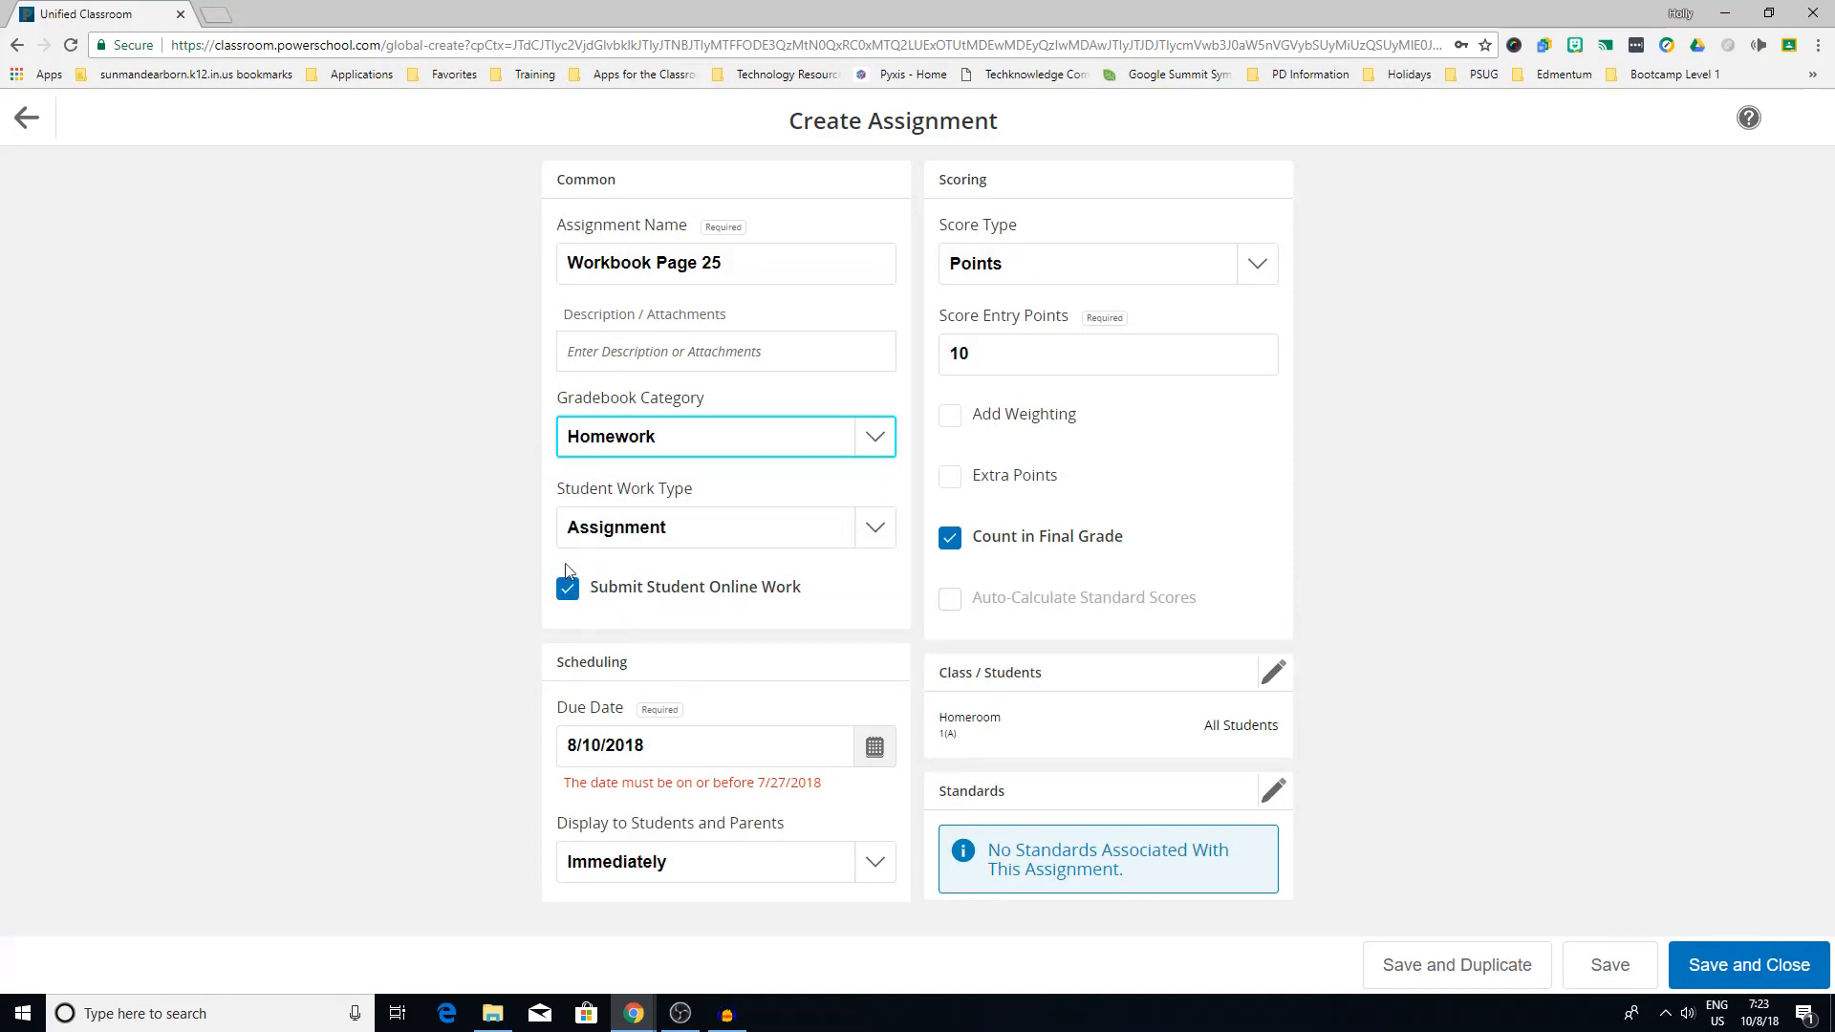
click(566, 593)
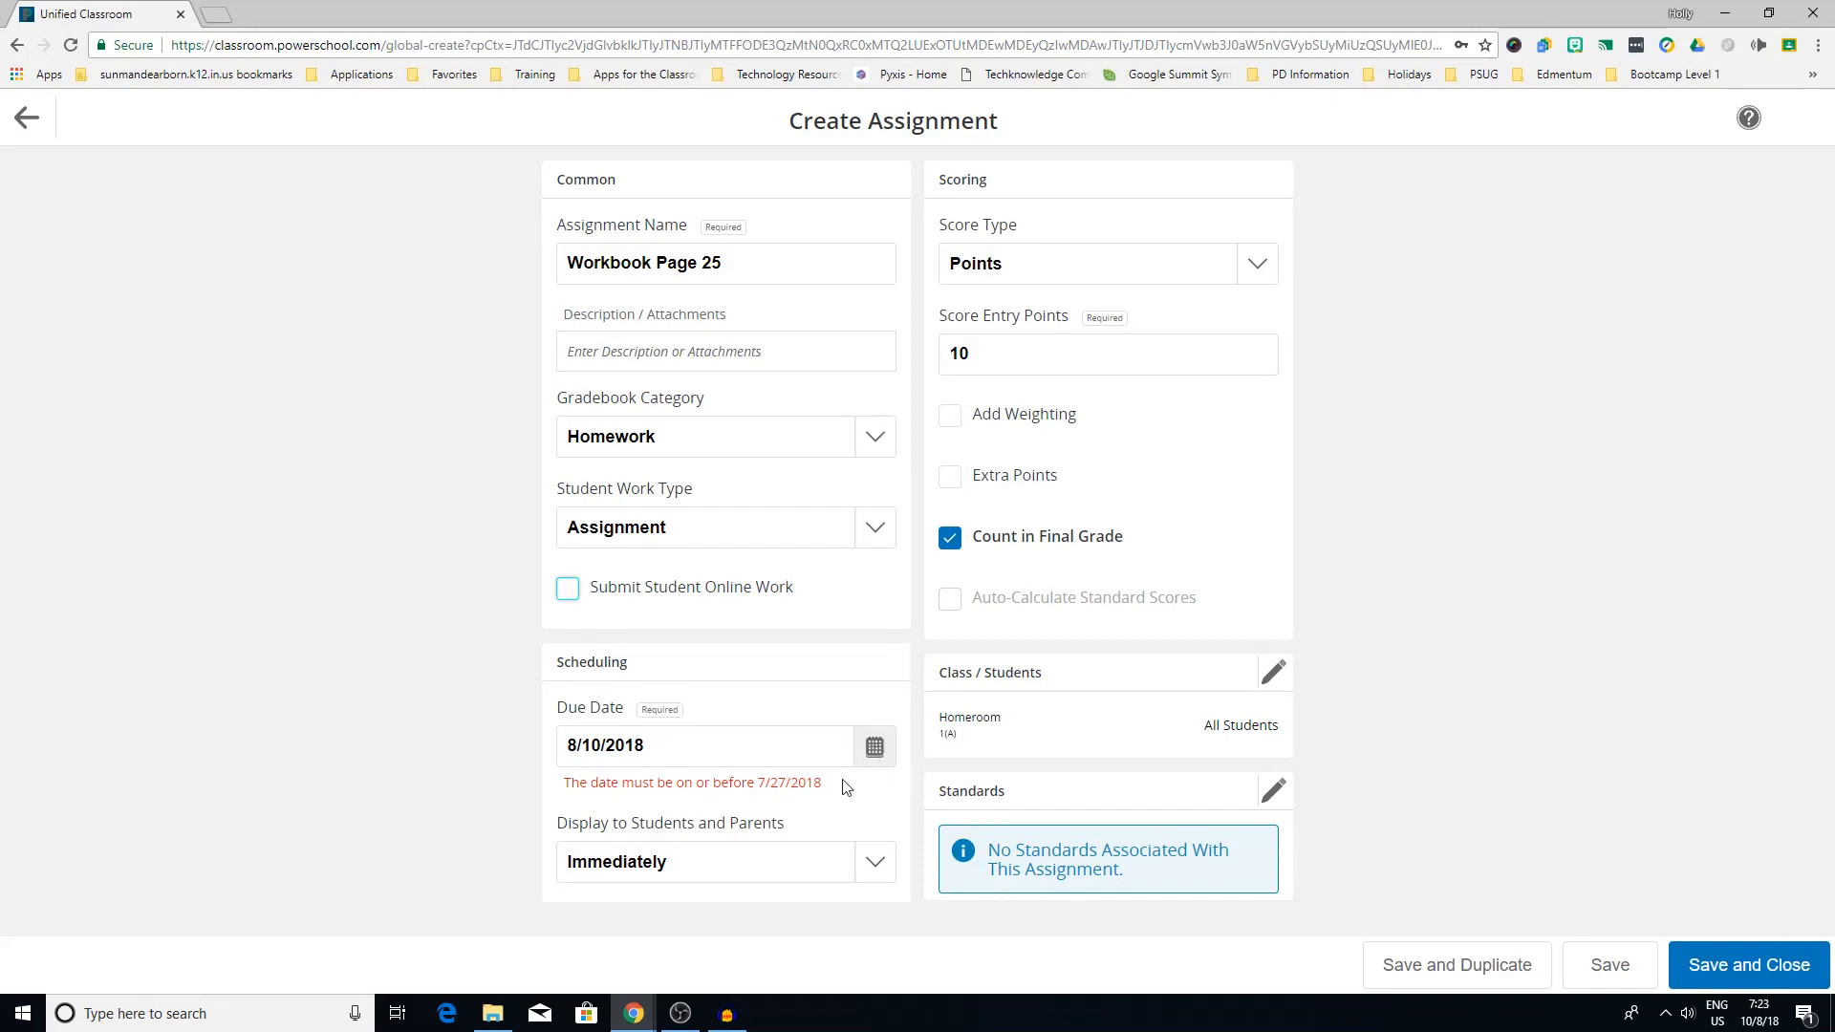
Step: Set the assignment's due date to 7/27/2018
click(874, 747)
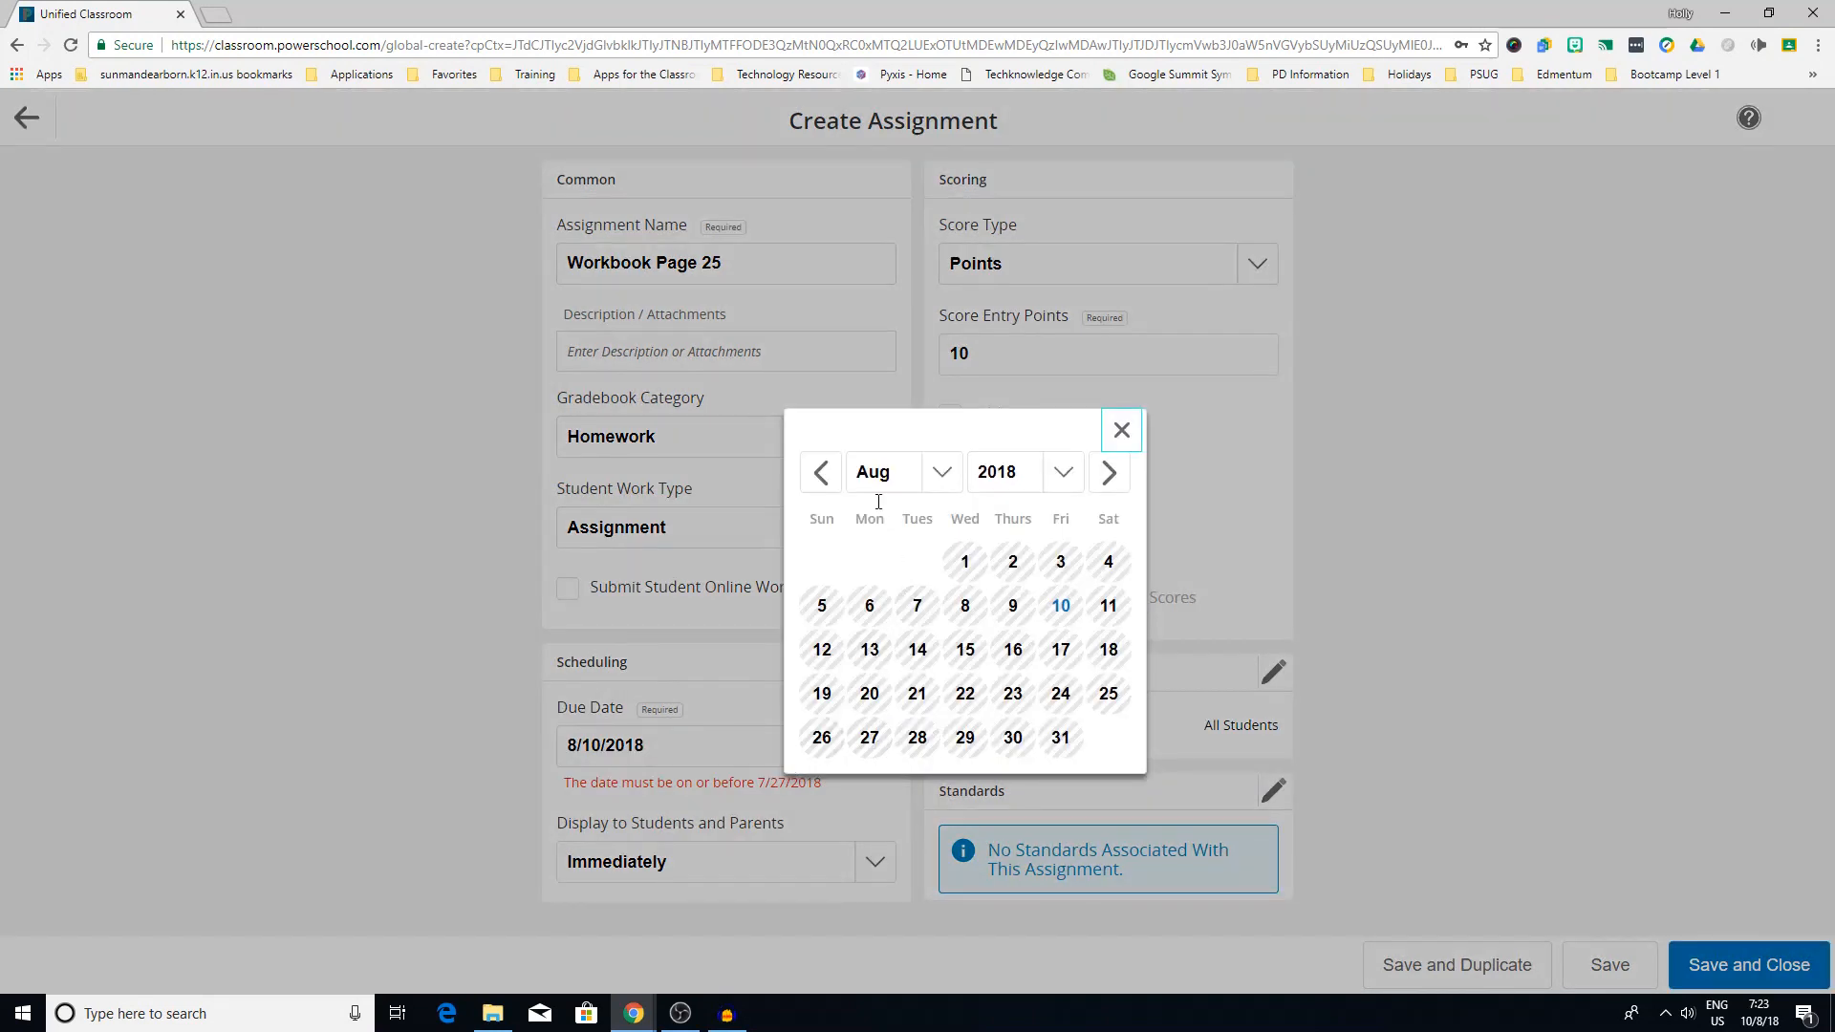
click(820, 472)
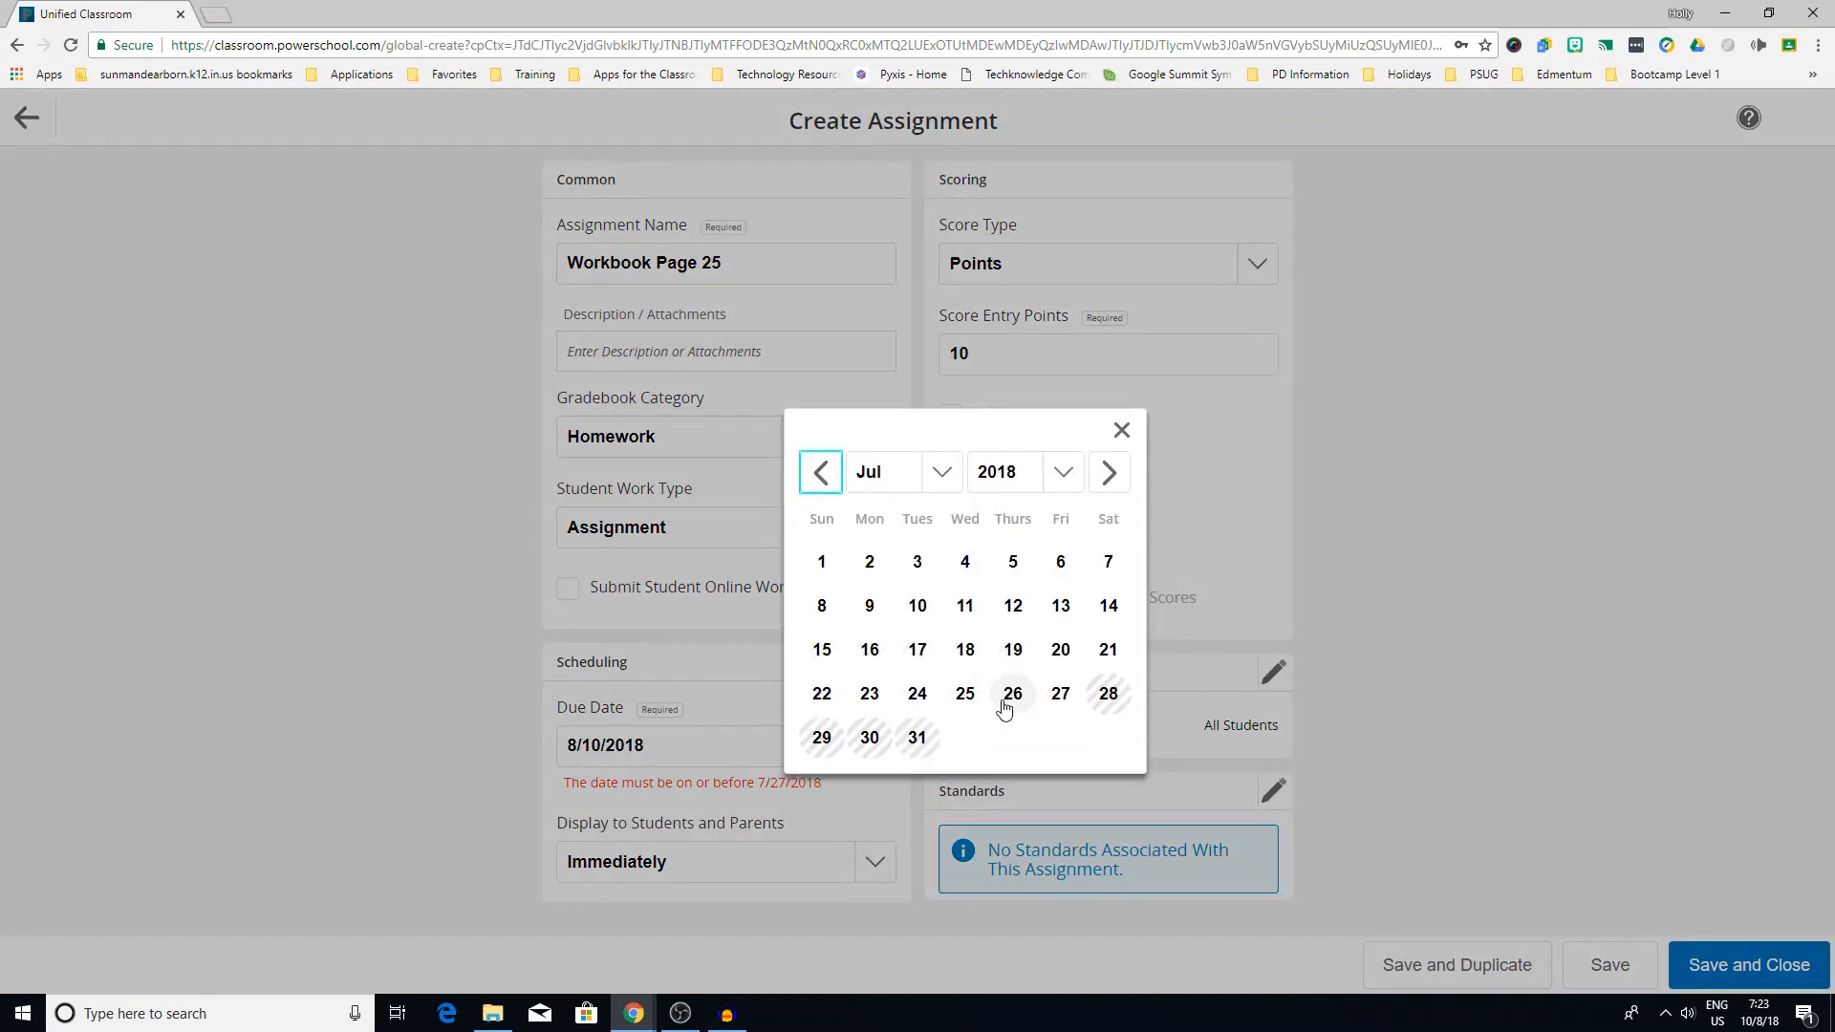
click(1059, 695)
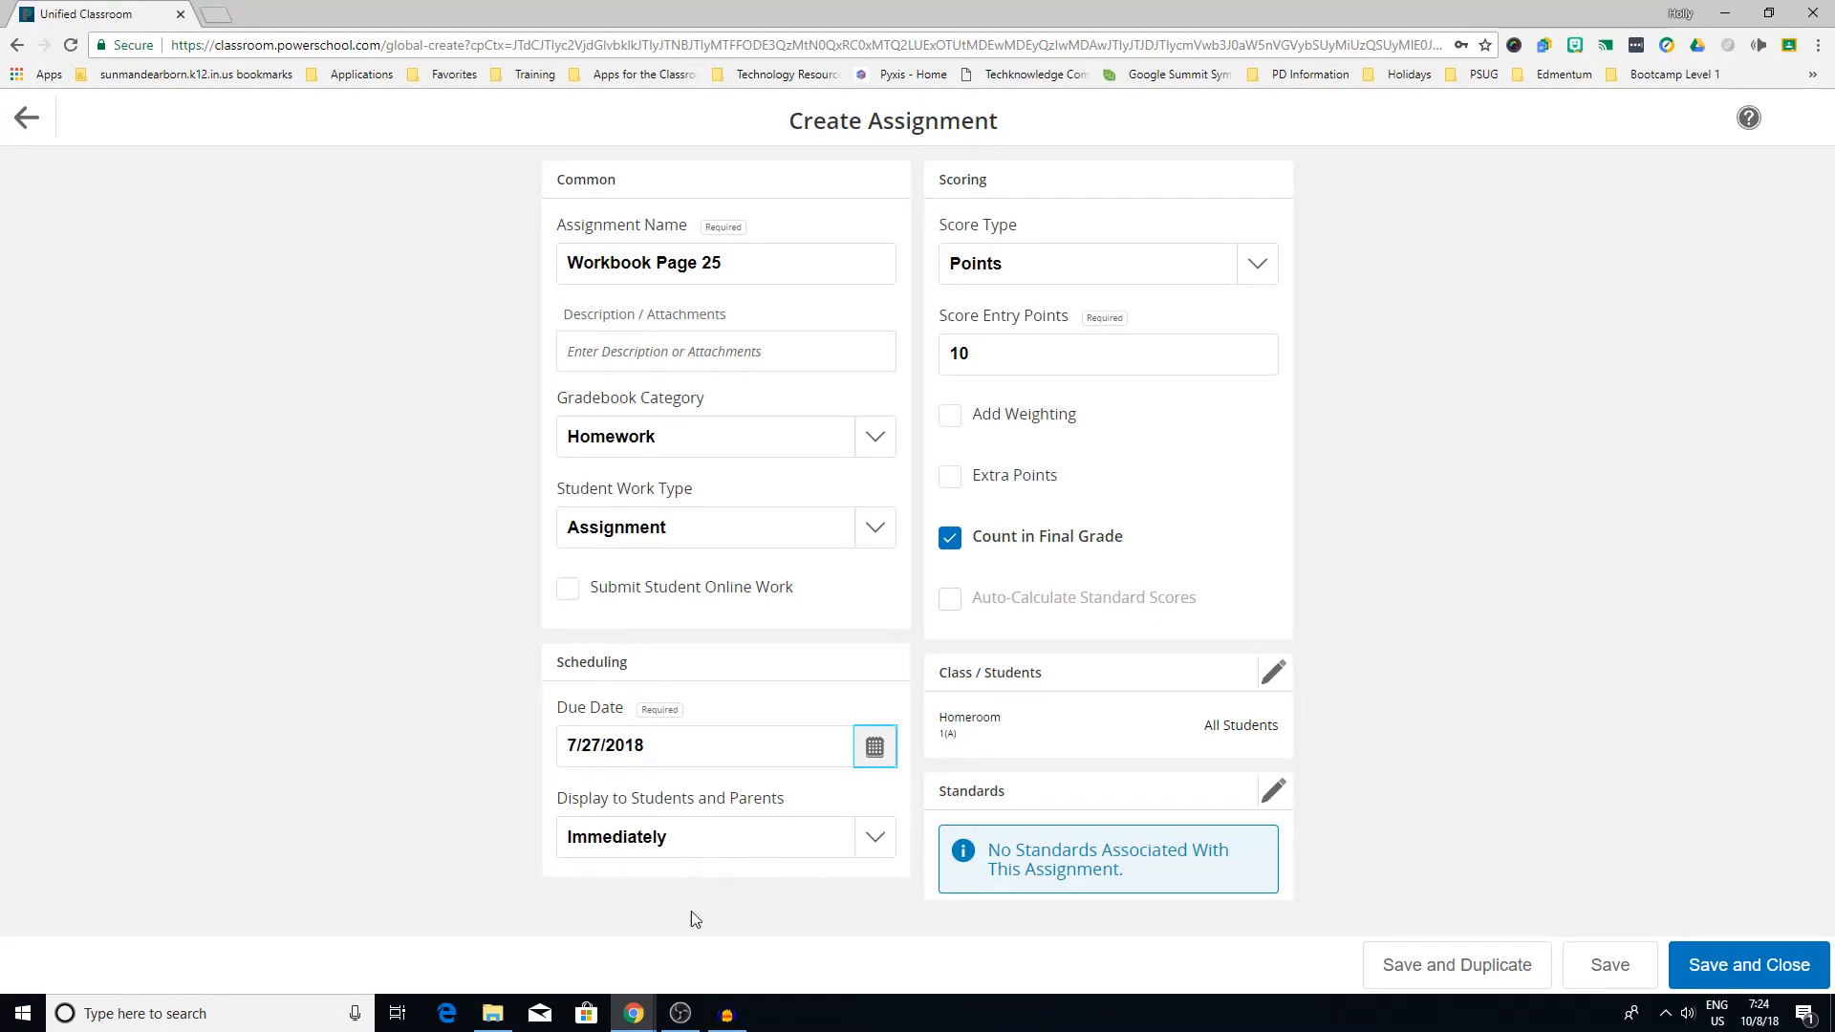
Step: Display the assignment to students and parents on a specific date, with the publish date 8/11/2018
click(880, 841)
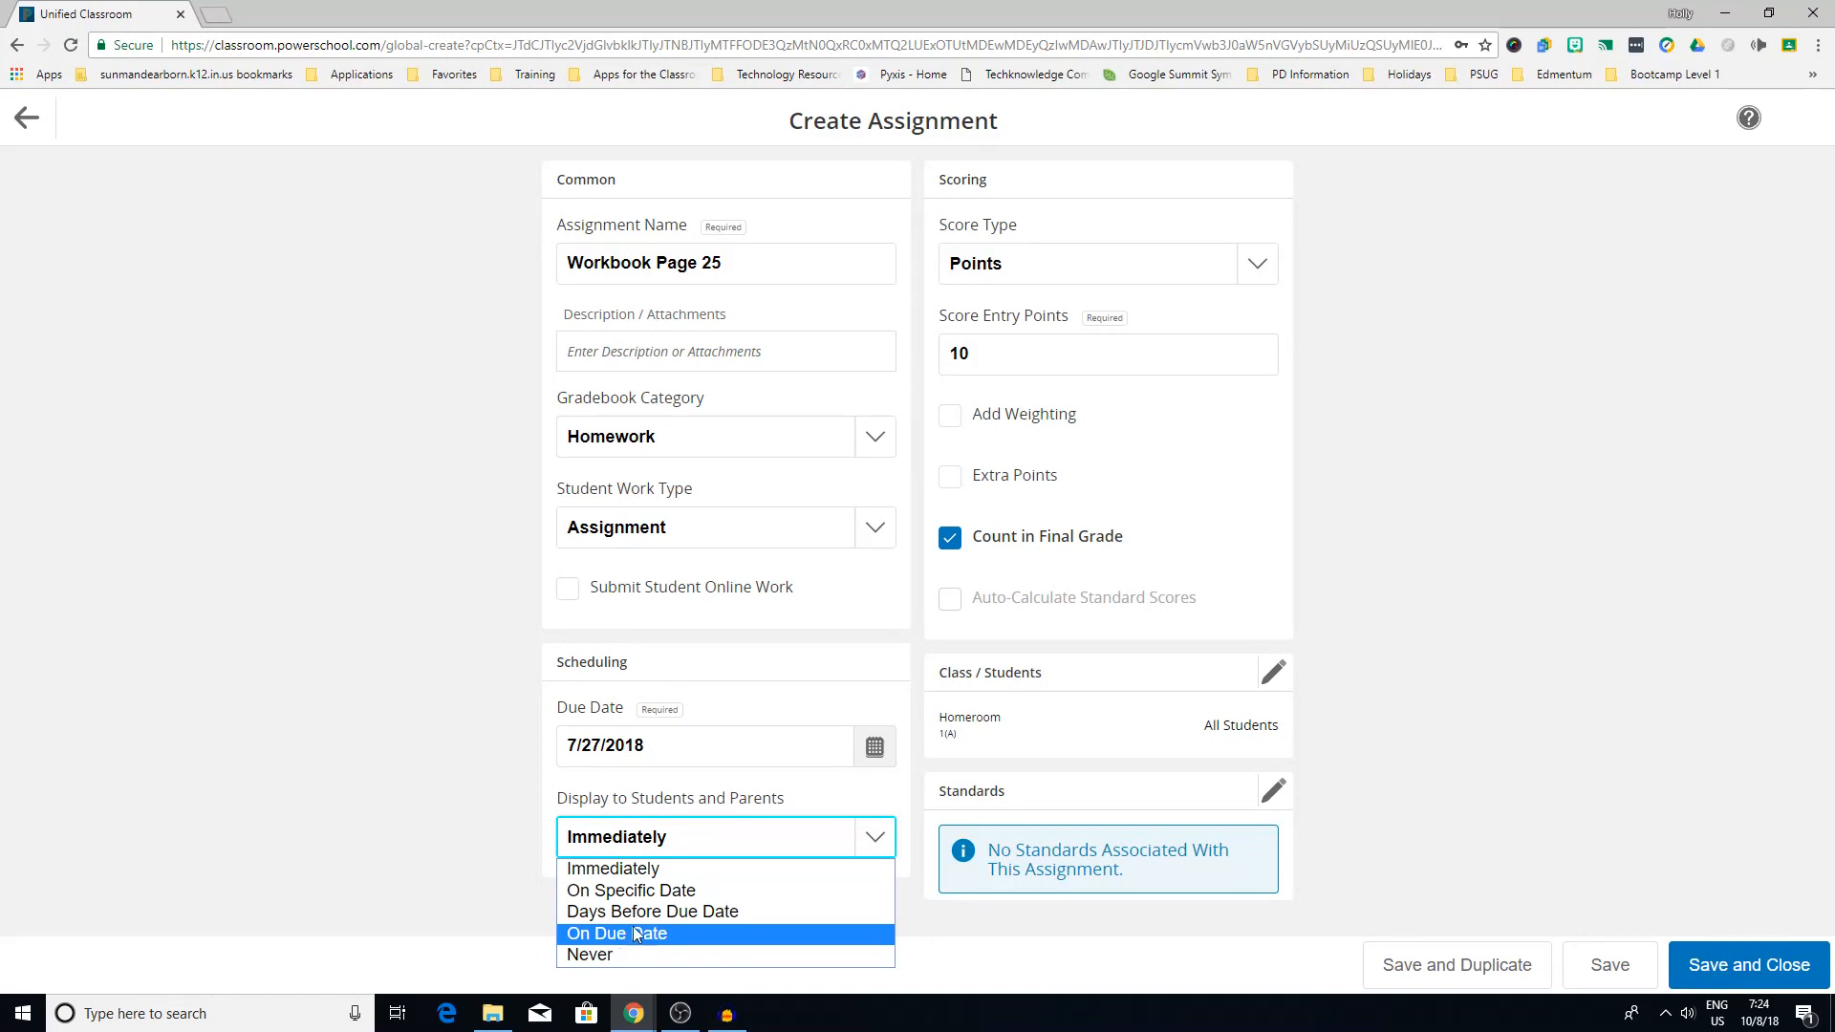
click(681, 889)
scroll(506, 877, down, 1)
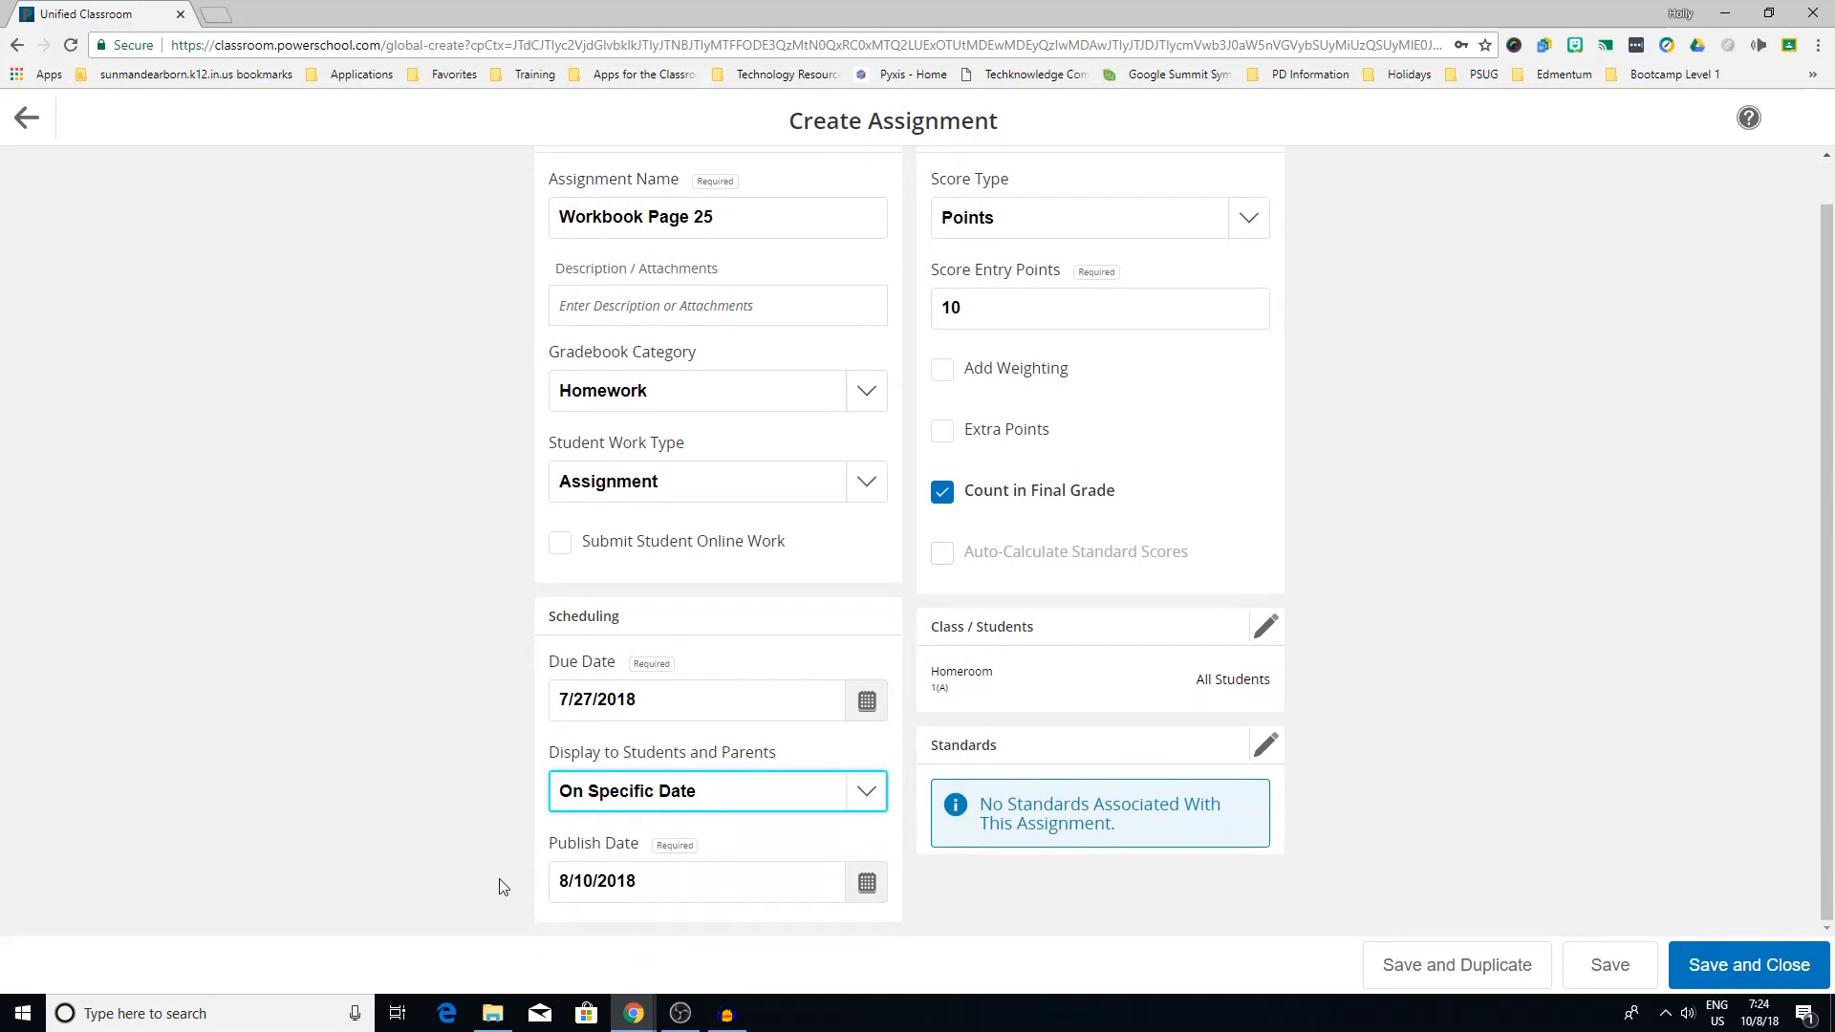
click(864, 883)
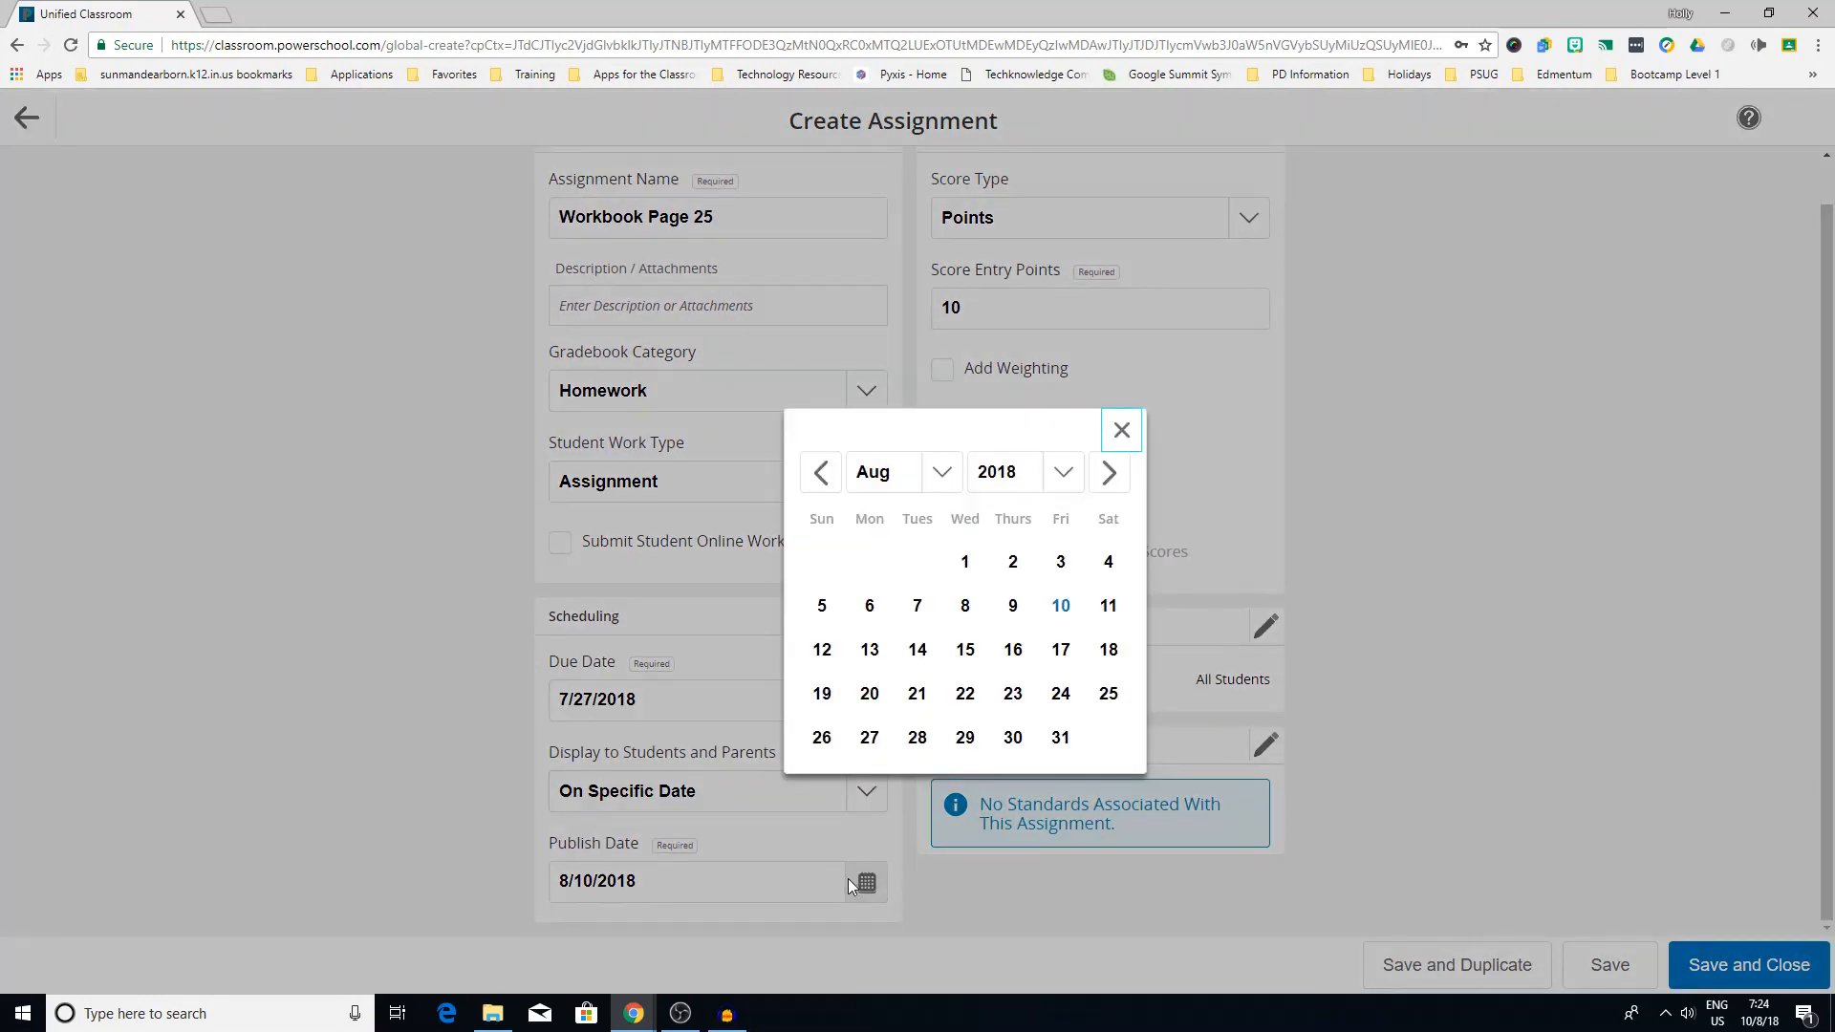
click(1105, 607)
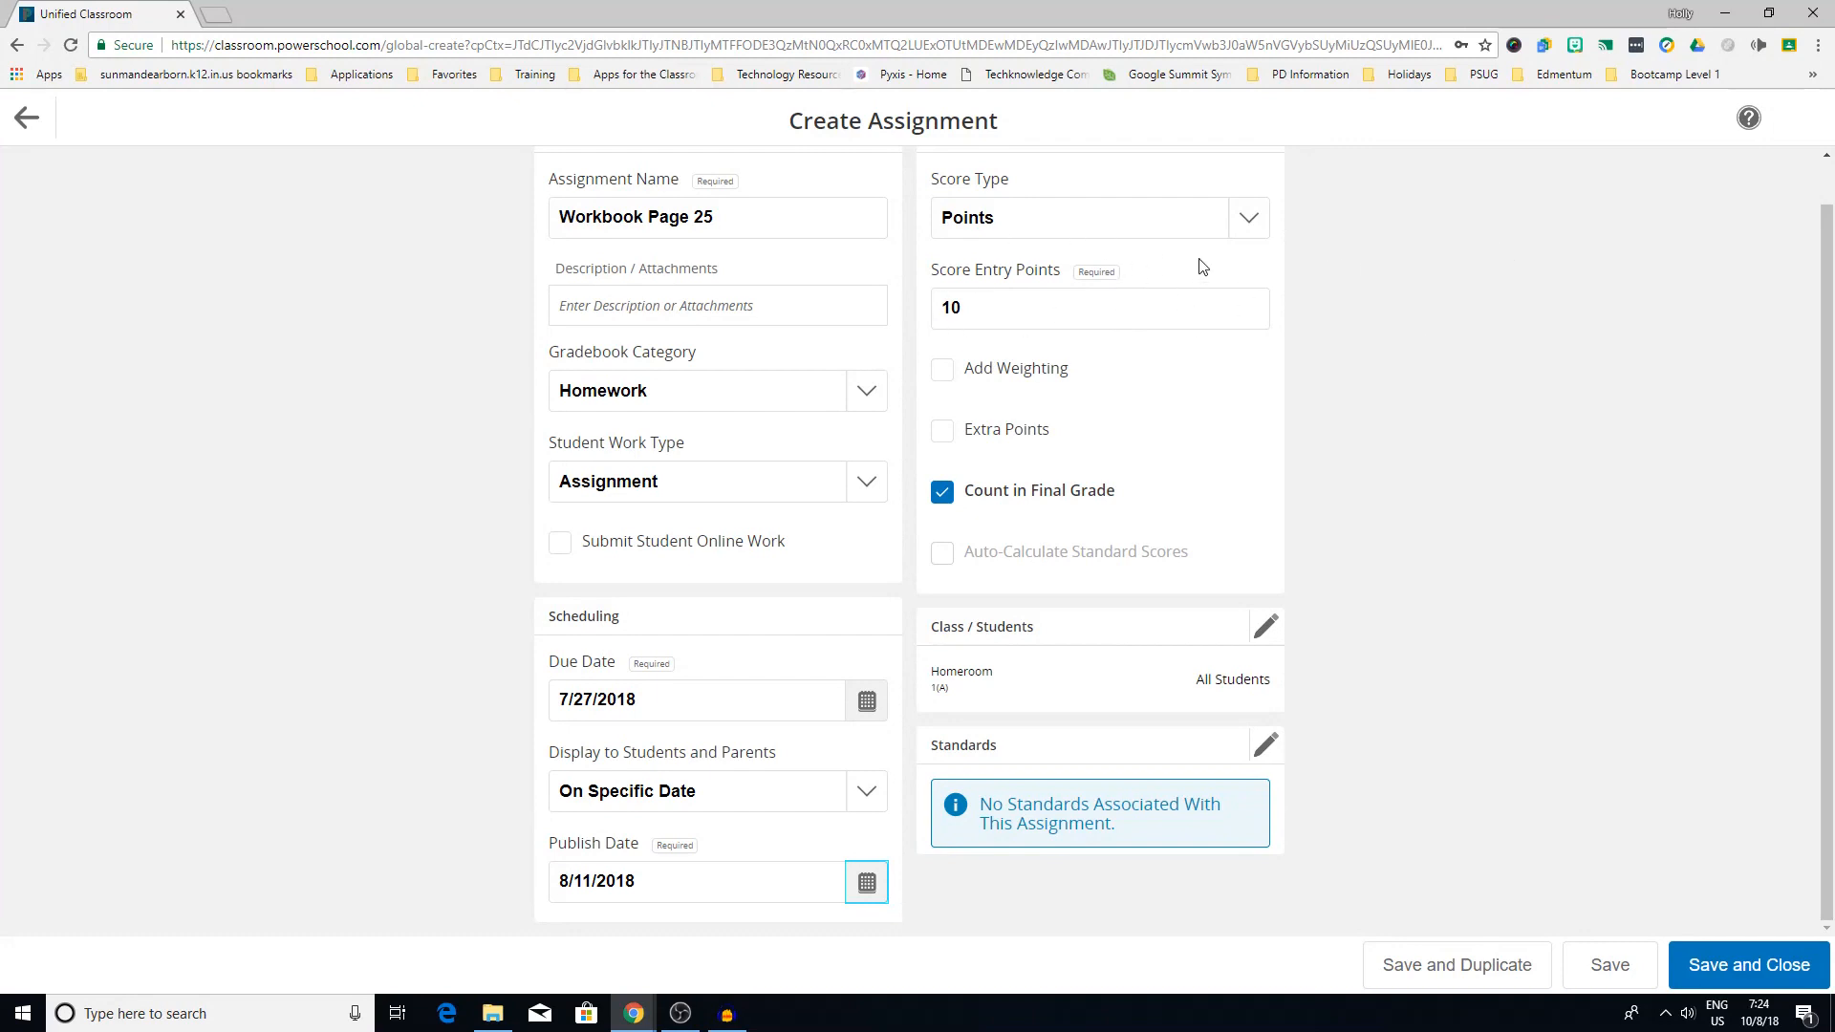
Step: Choose Points as the score type and set the score entry points to 25, leaving weighting off
click(1256, 225)
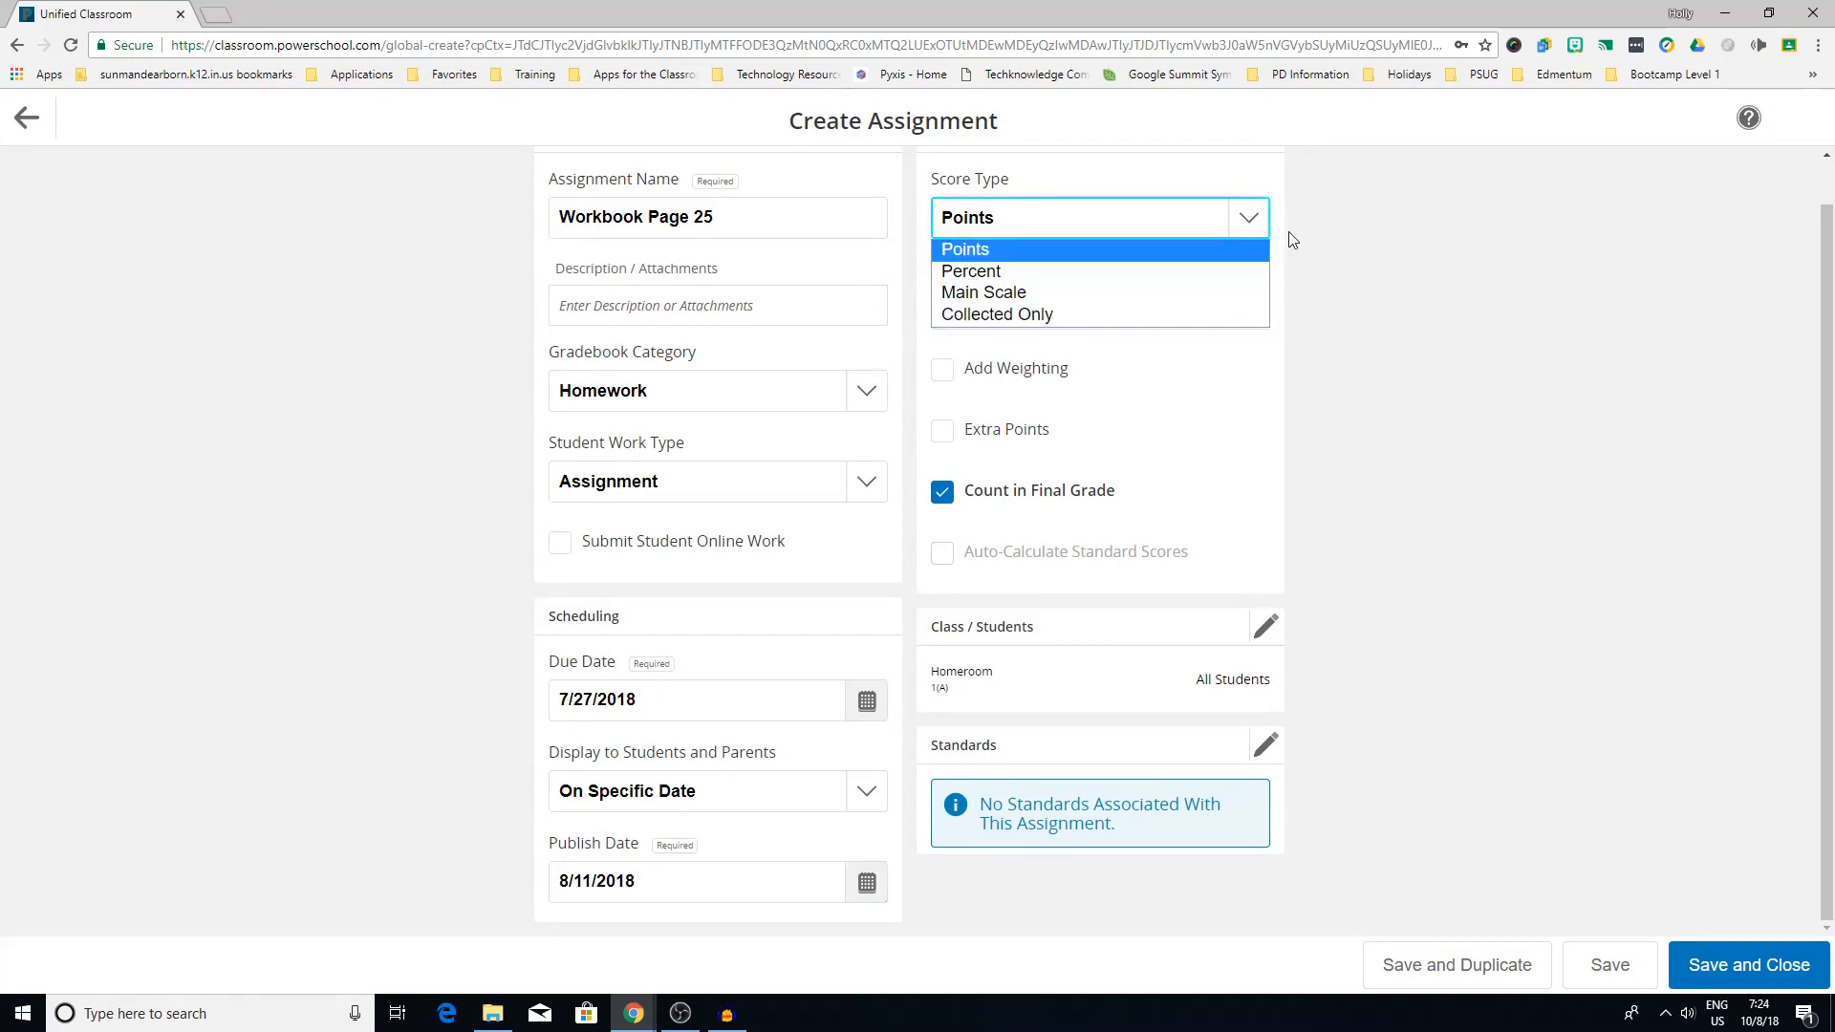
click(973, 256)
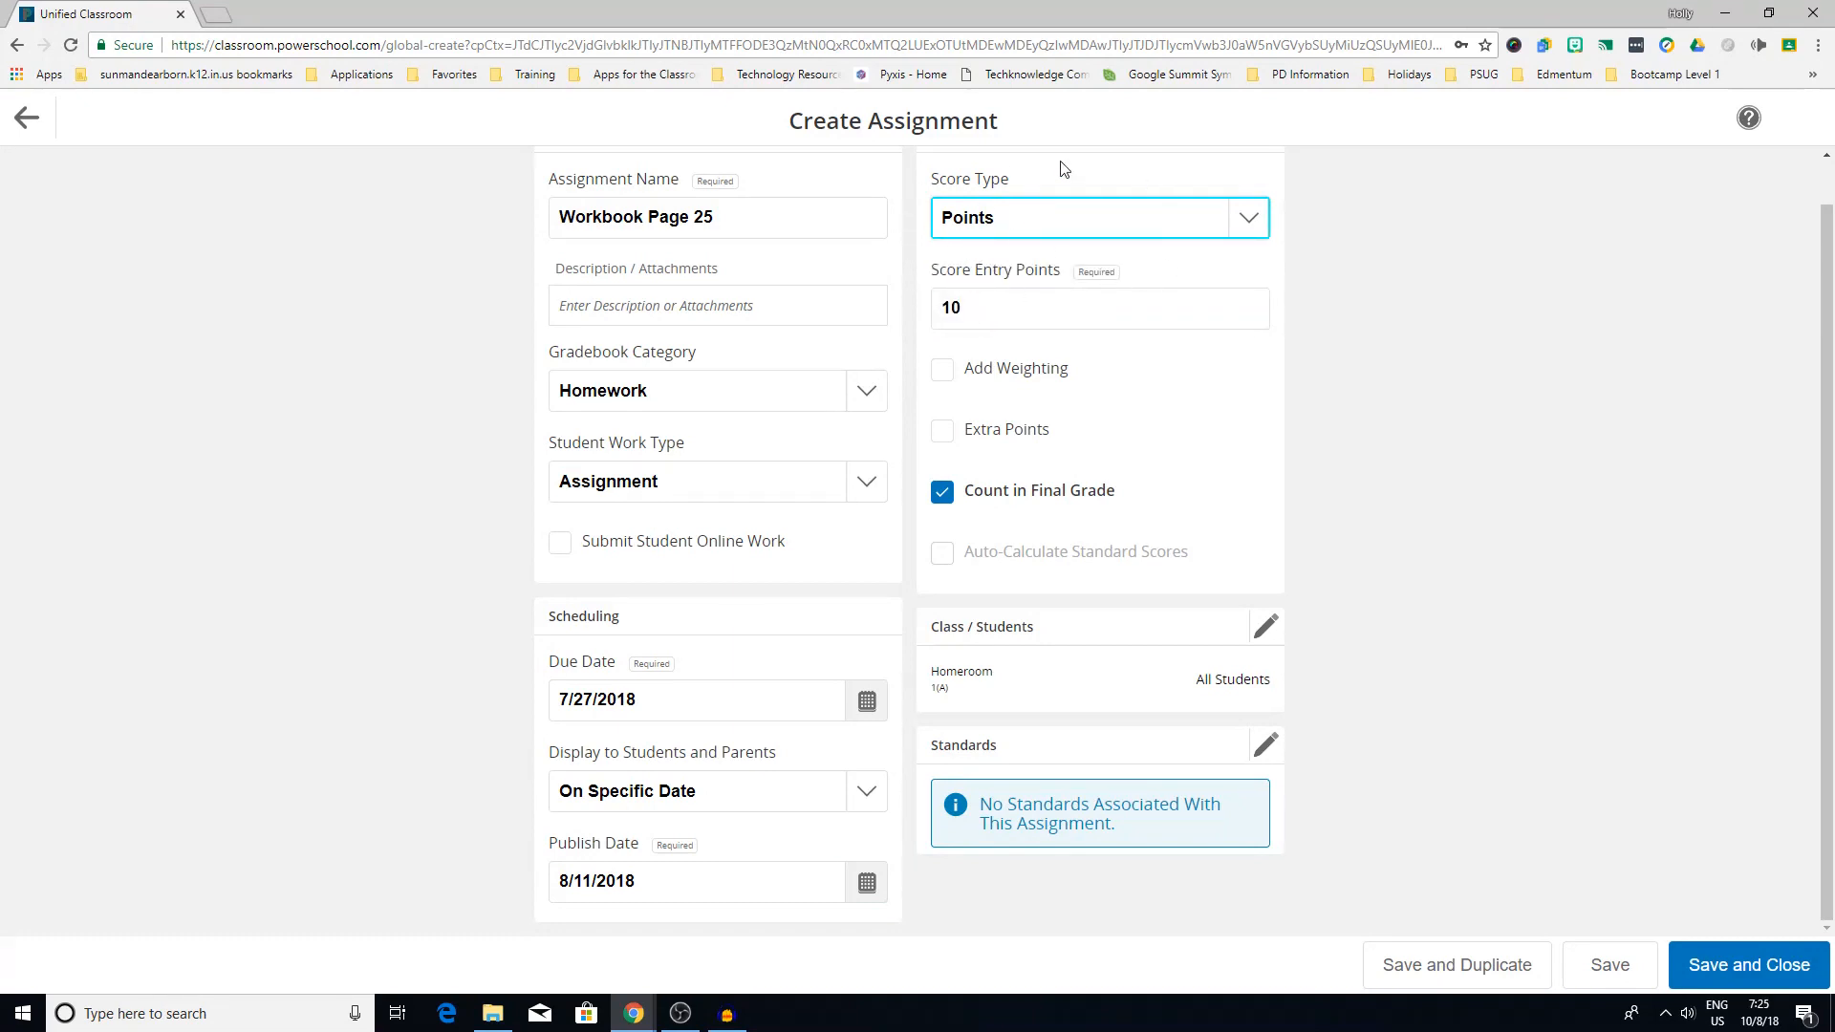
key(Tab)
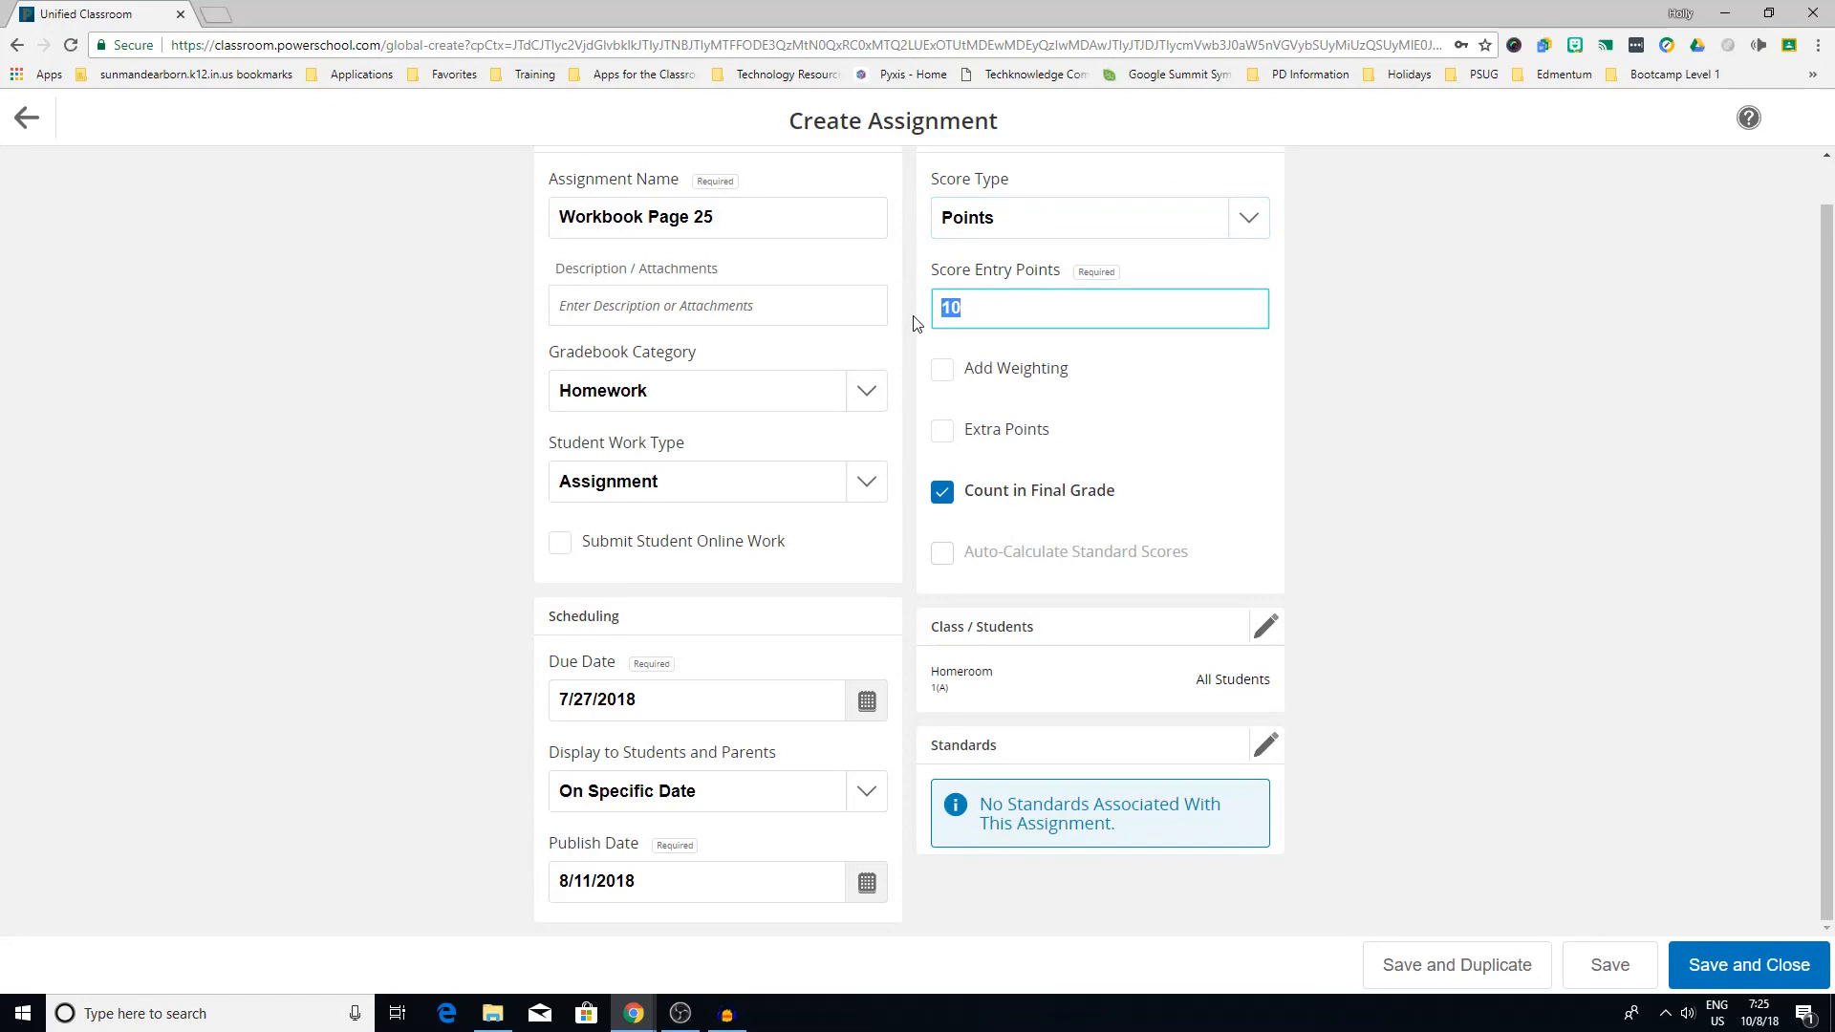
text(25)
click(1175, 361)
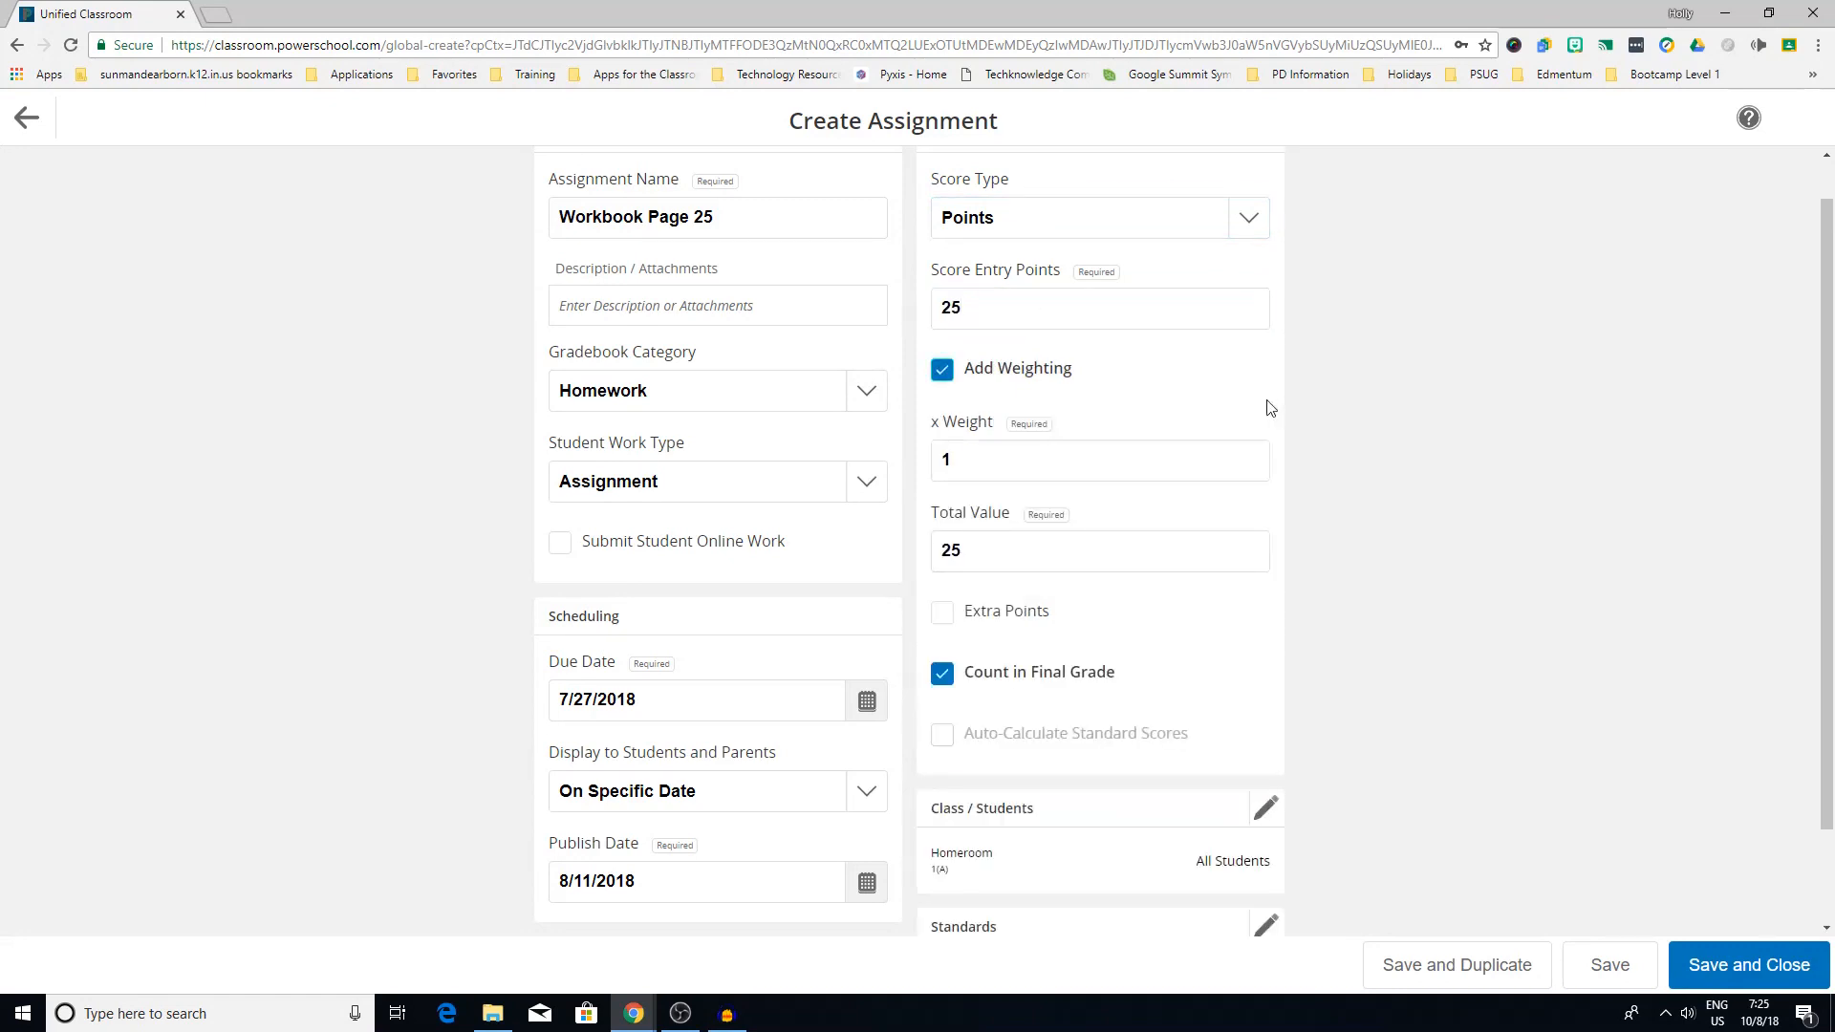
click(936, 379)
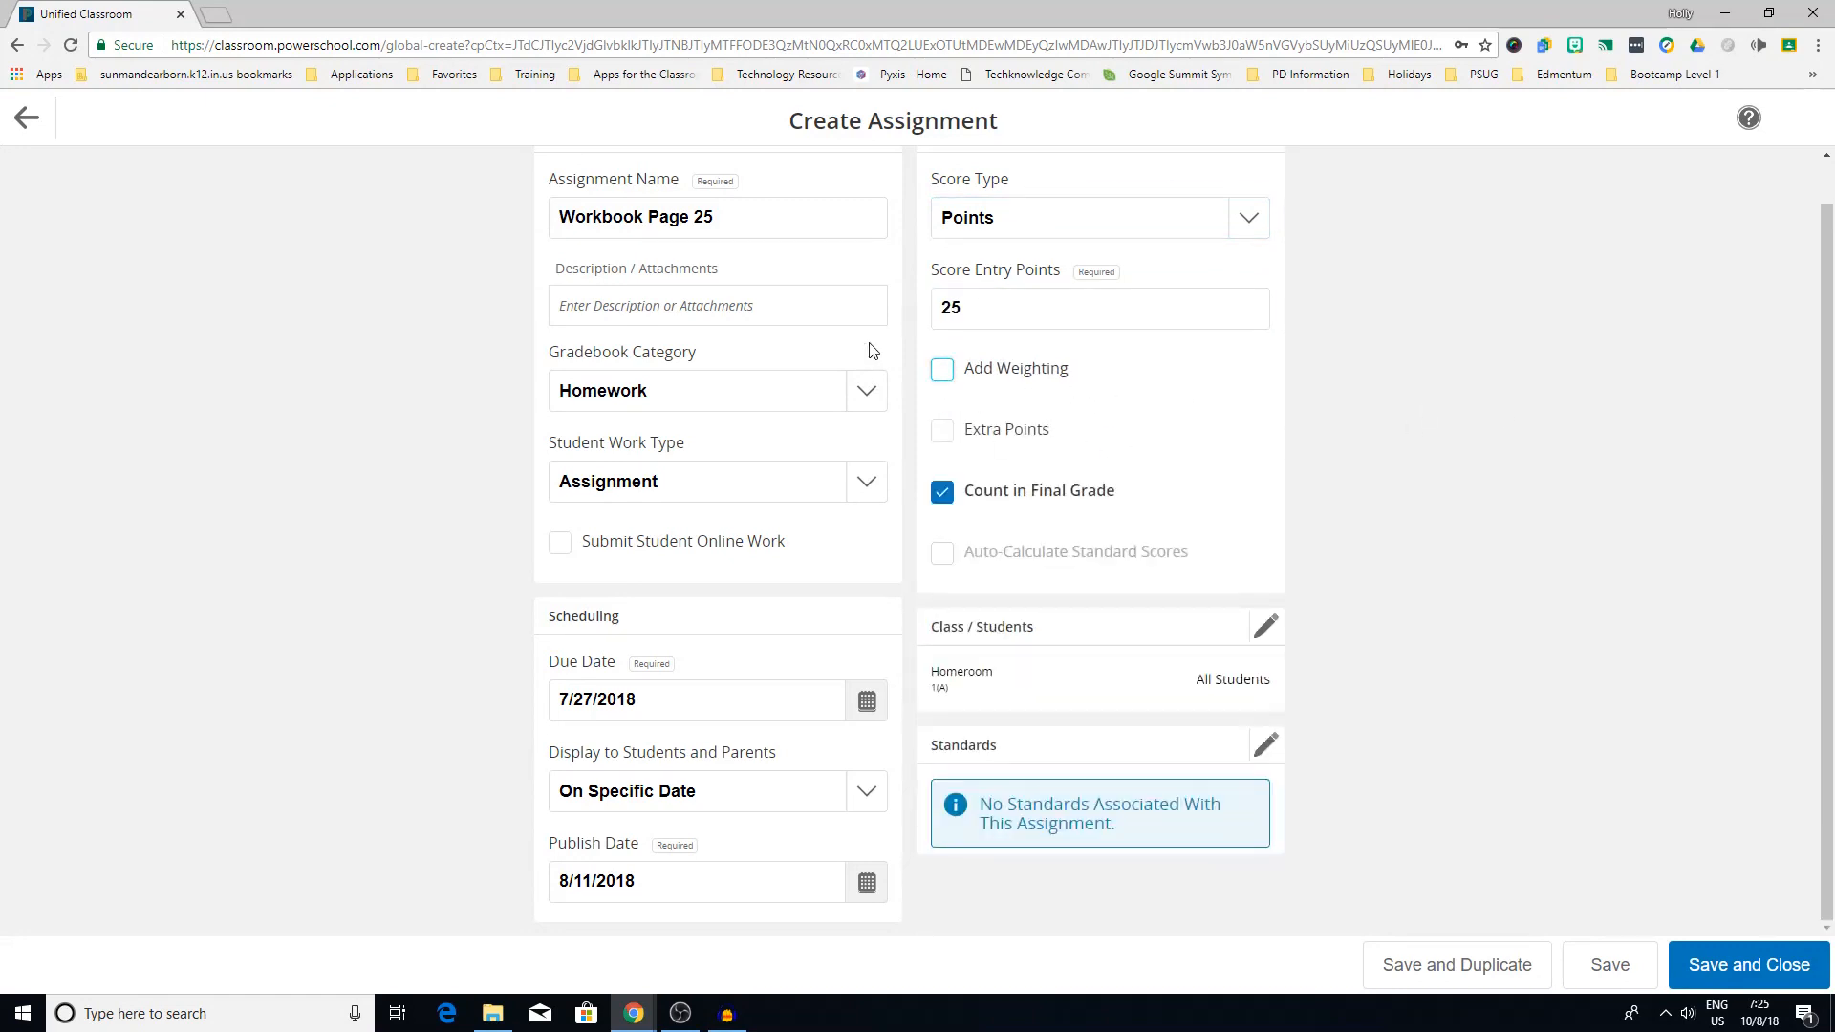
Step: Enable extra points for the assignment and set them to 1
click(943, 432)
click(958, 532)
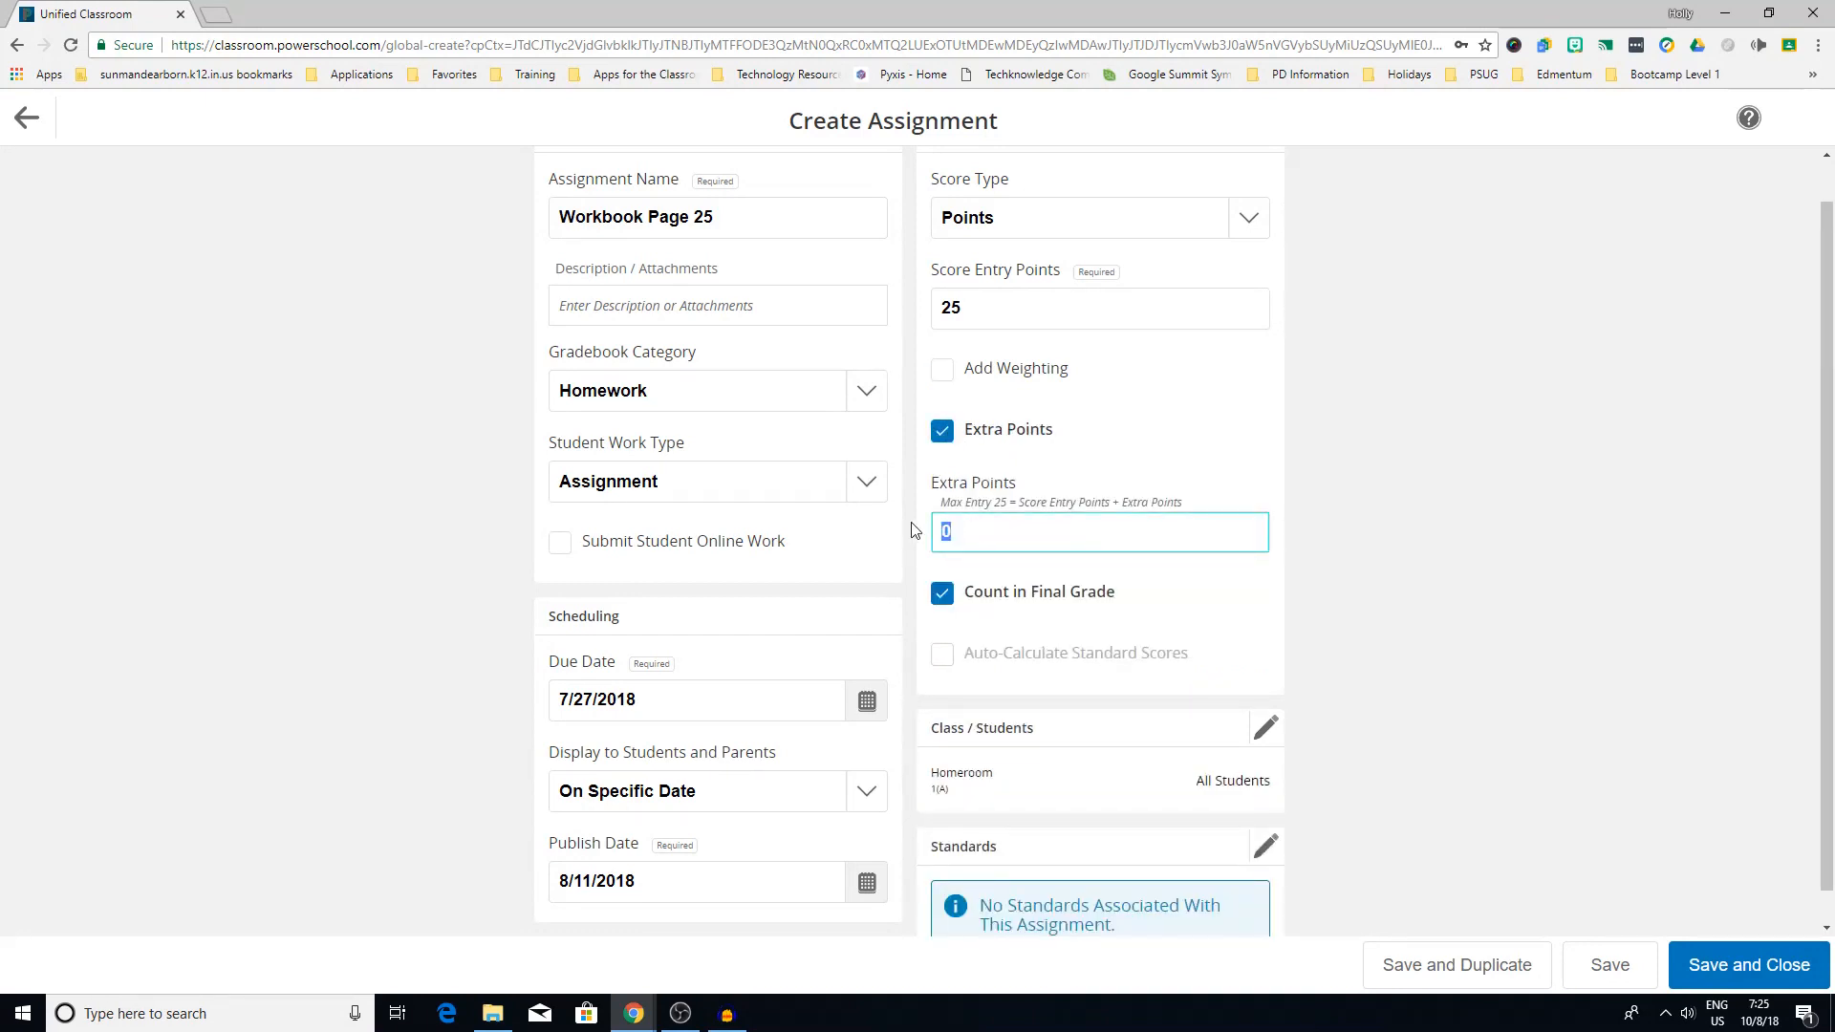
text(1)
click(1408, 502)
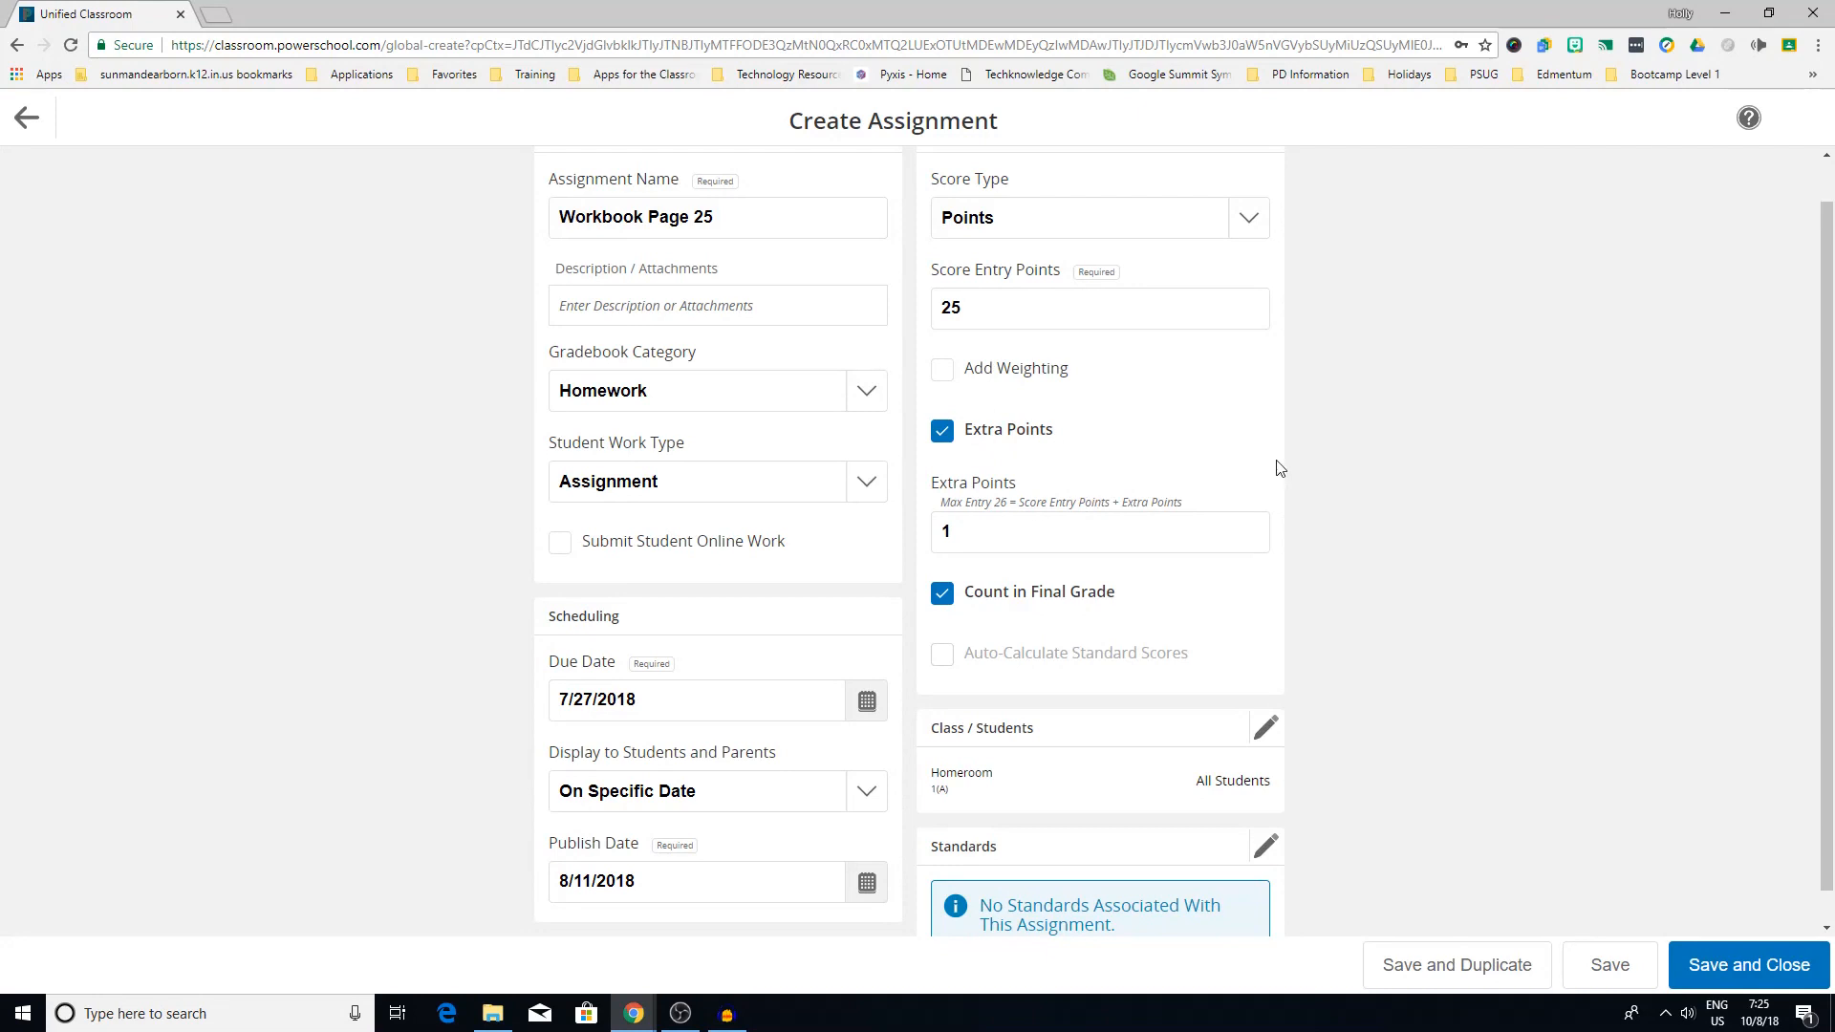
scroll(1285, 499, down, 1)
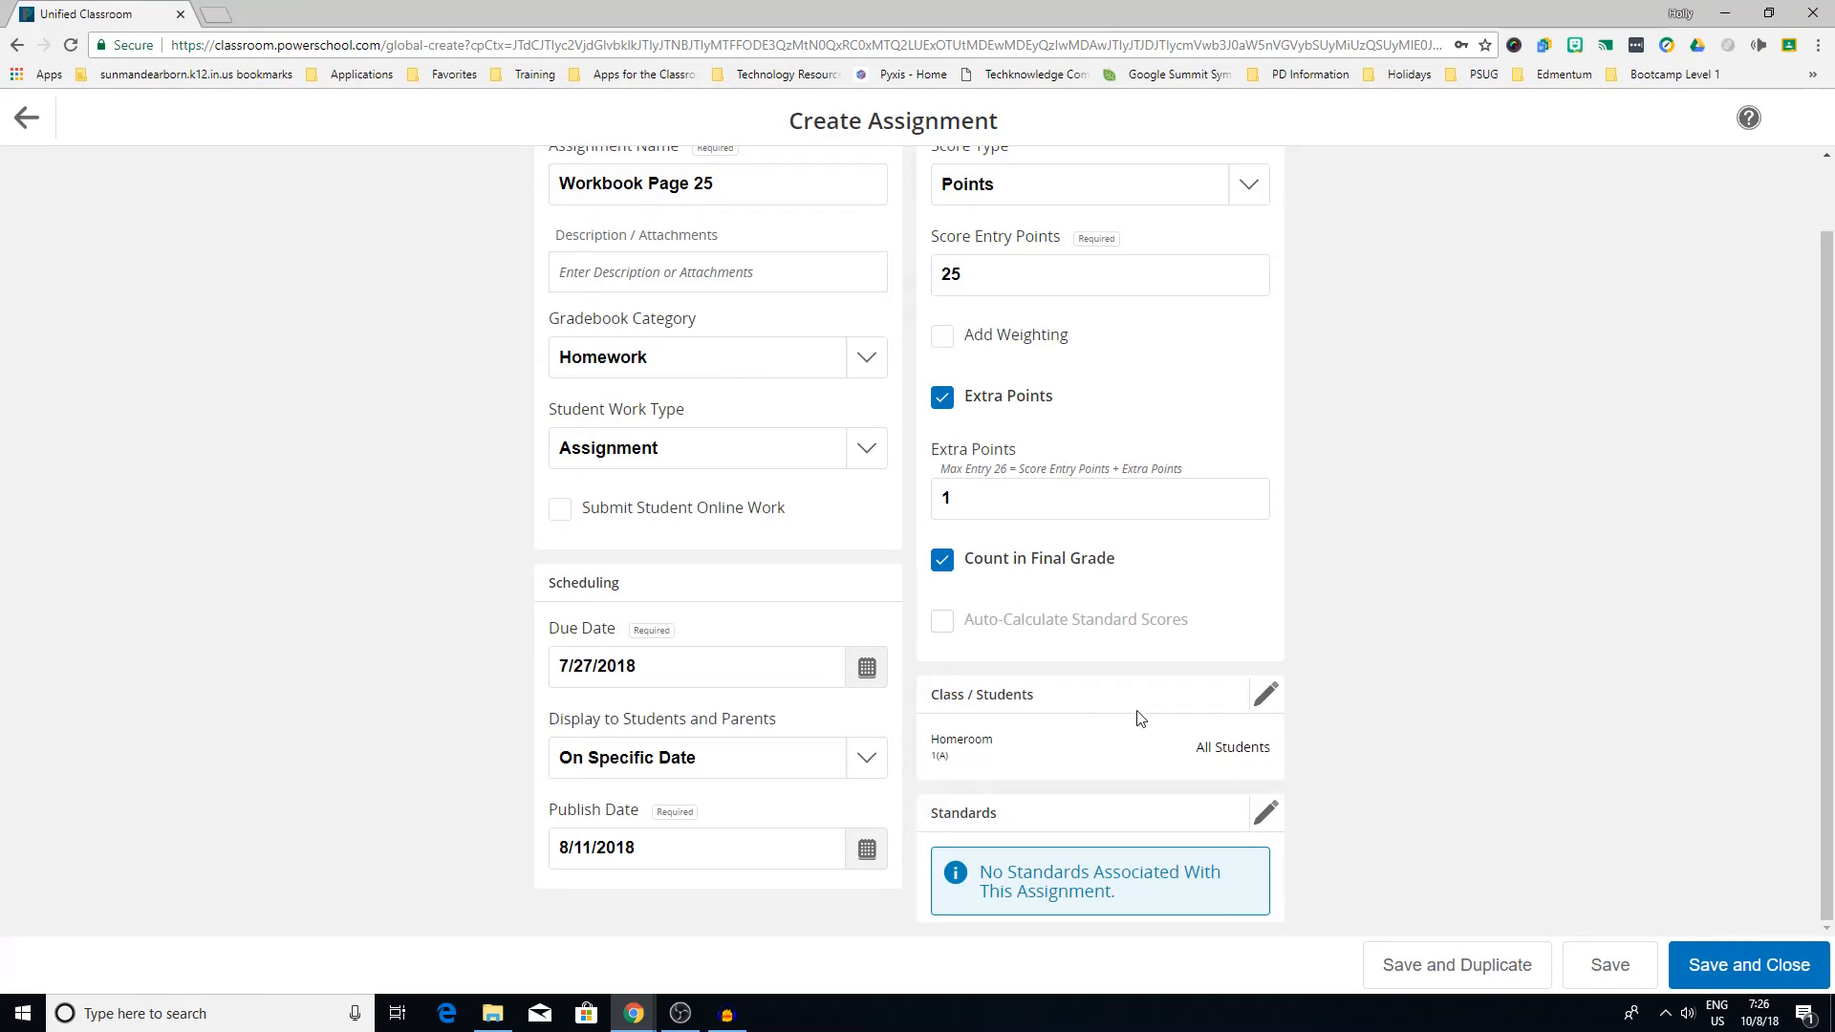
click(1263, 705)
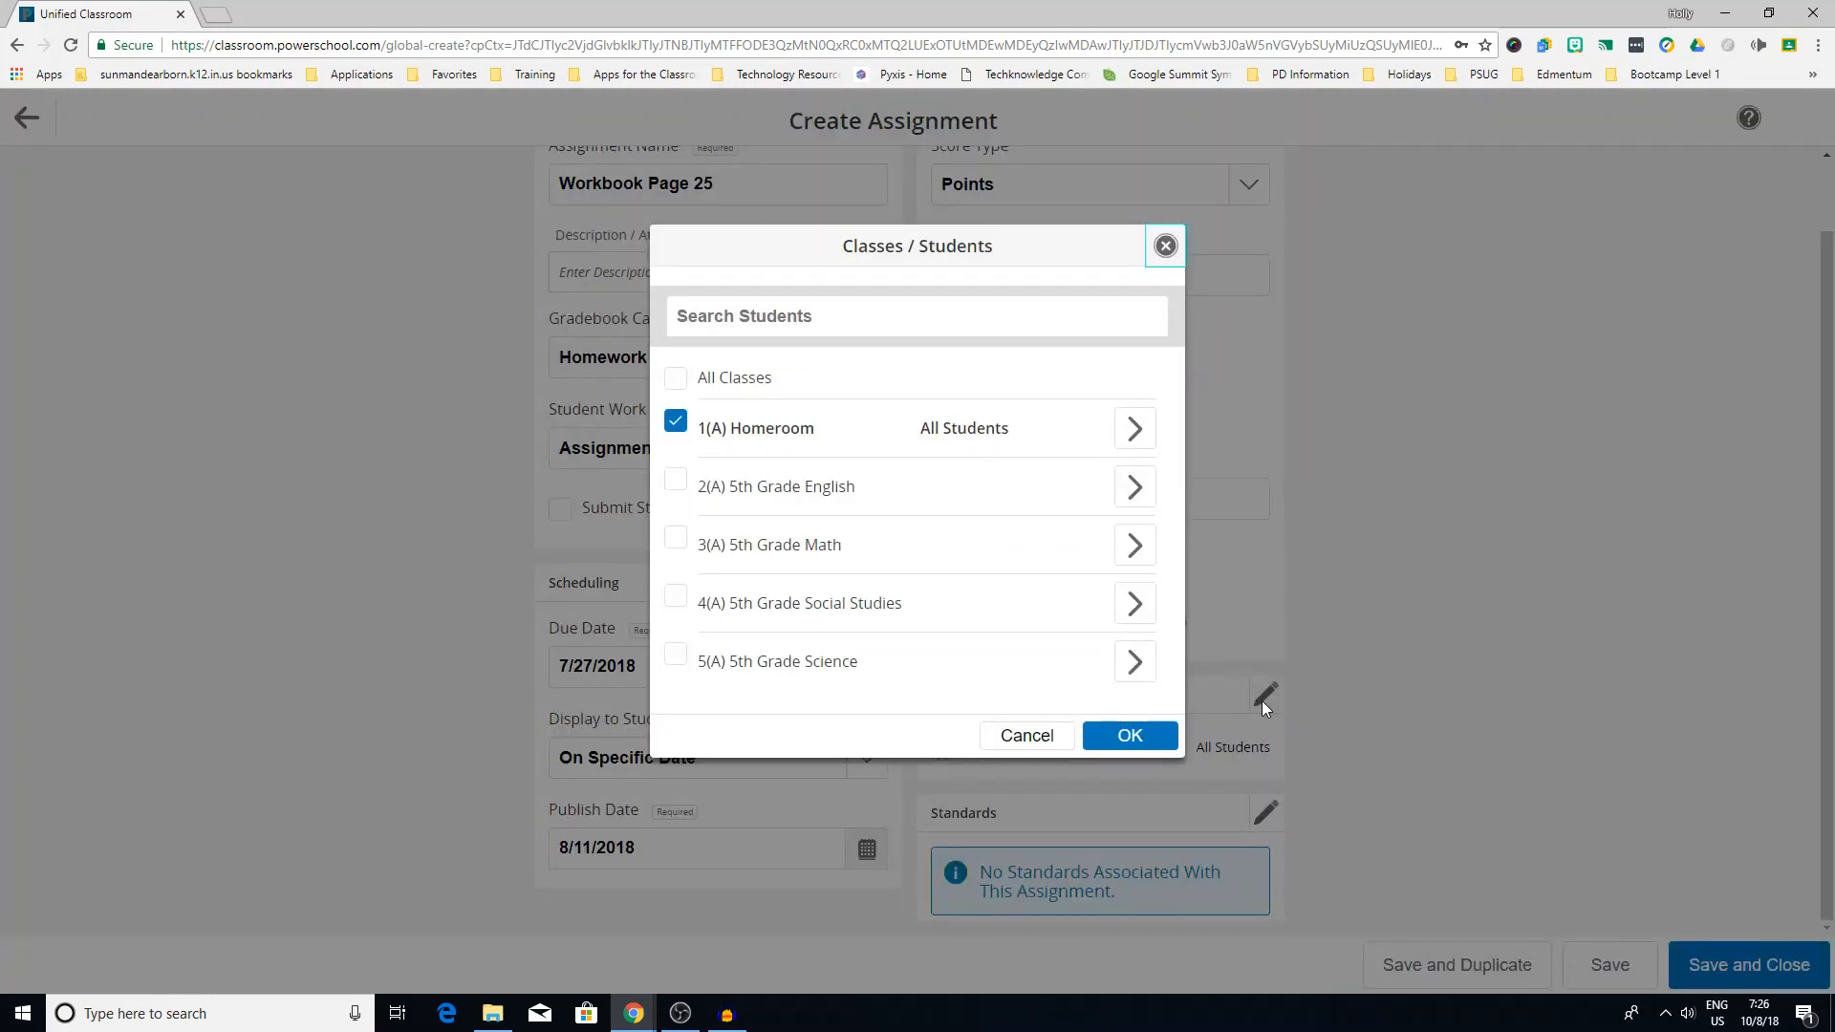
click(676, 481)
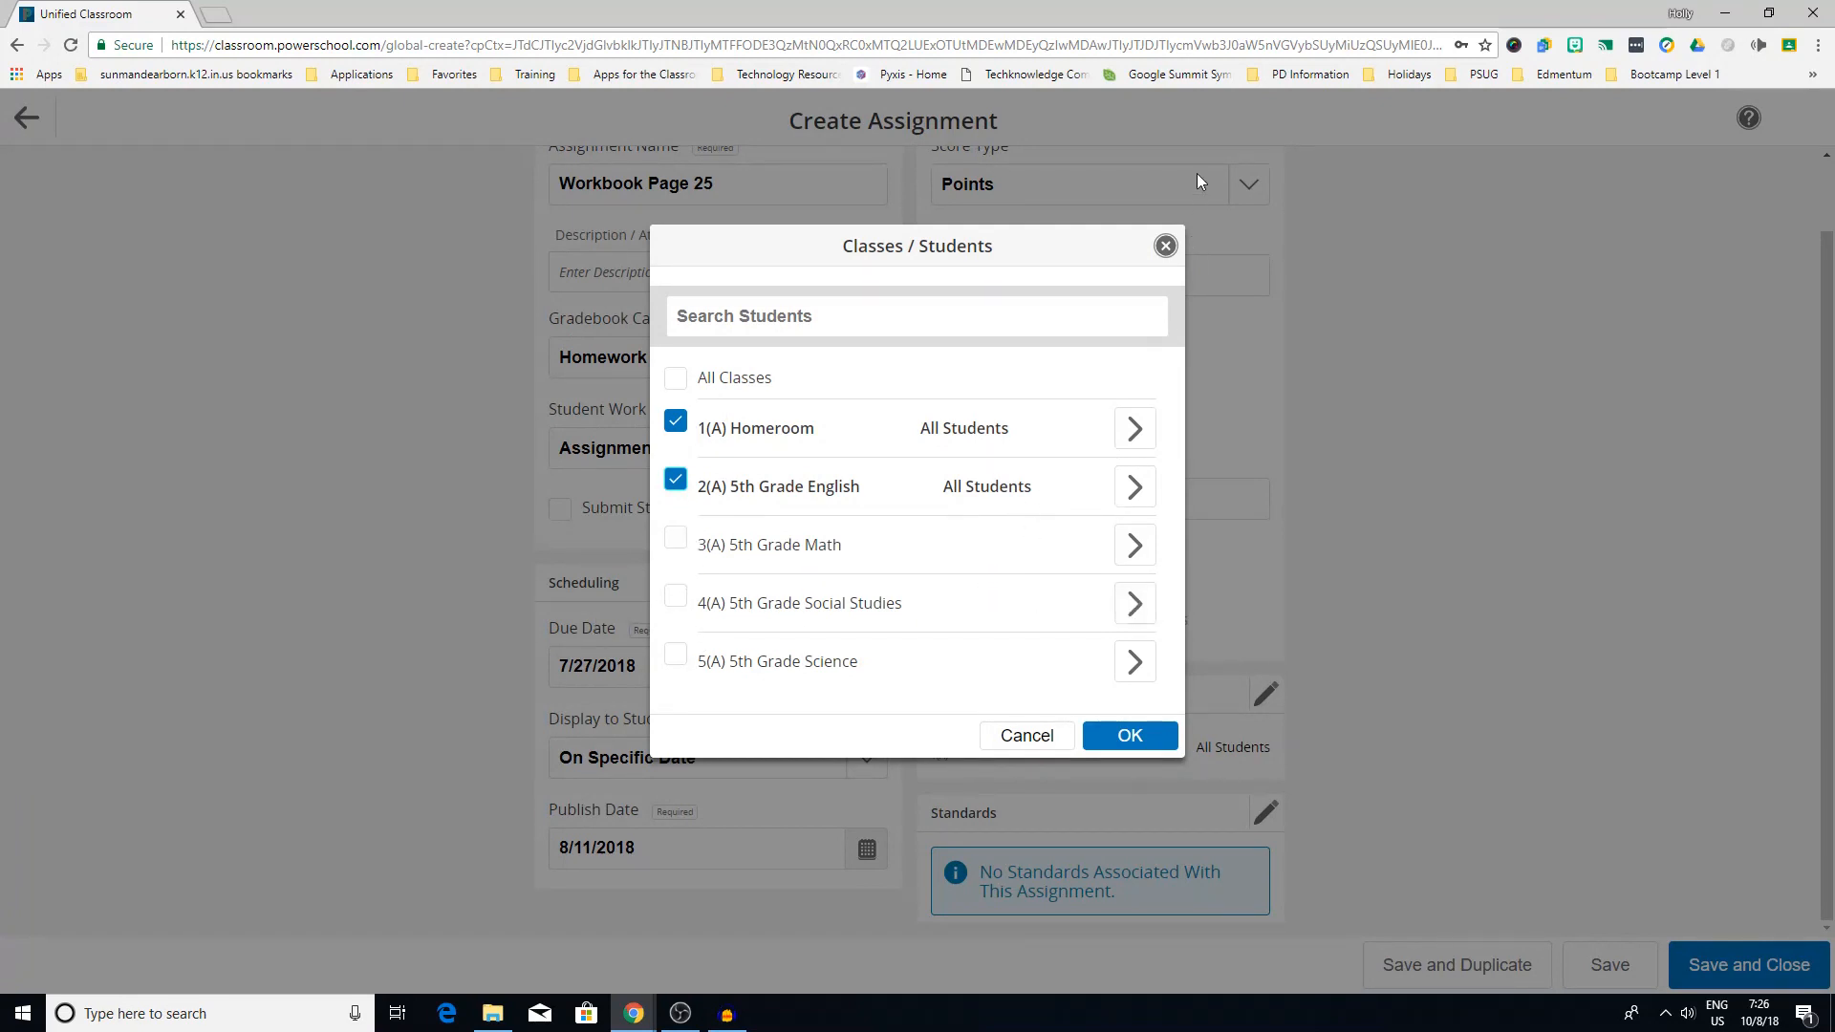
click(1027, 736)
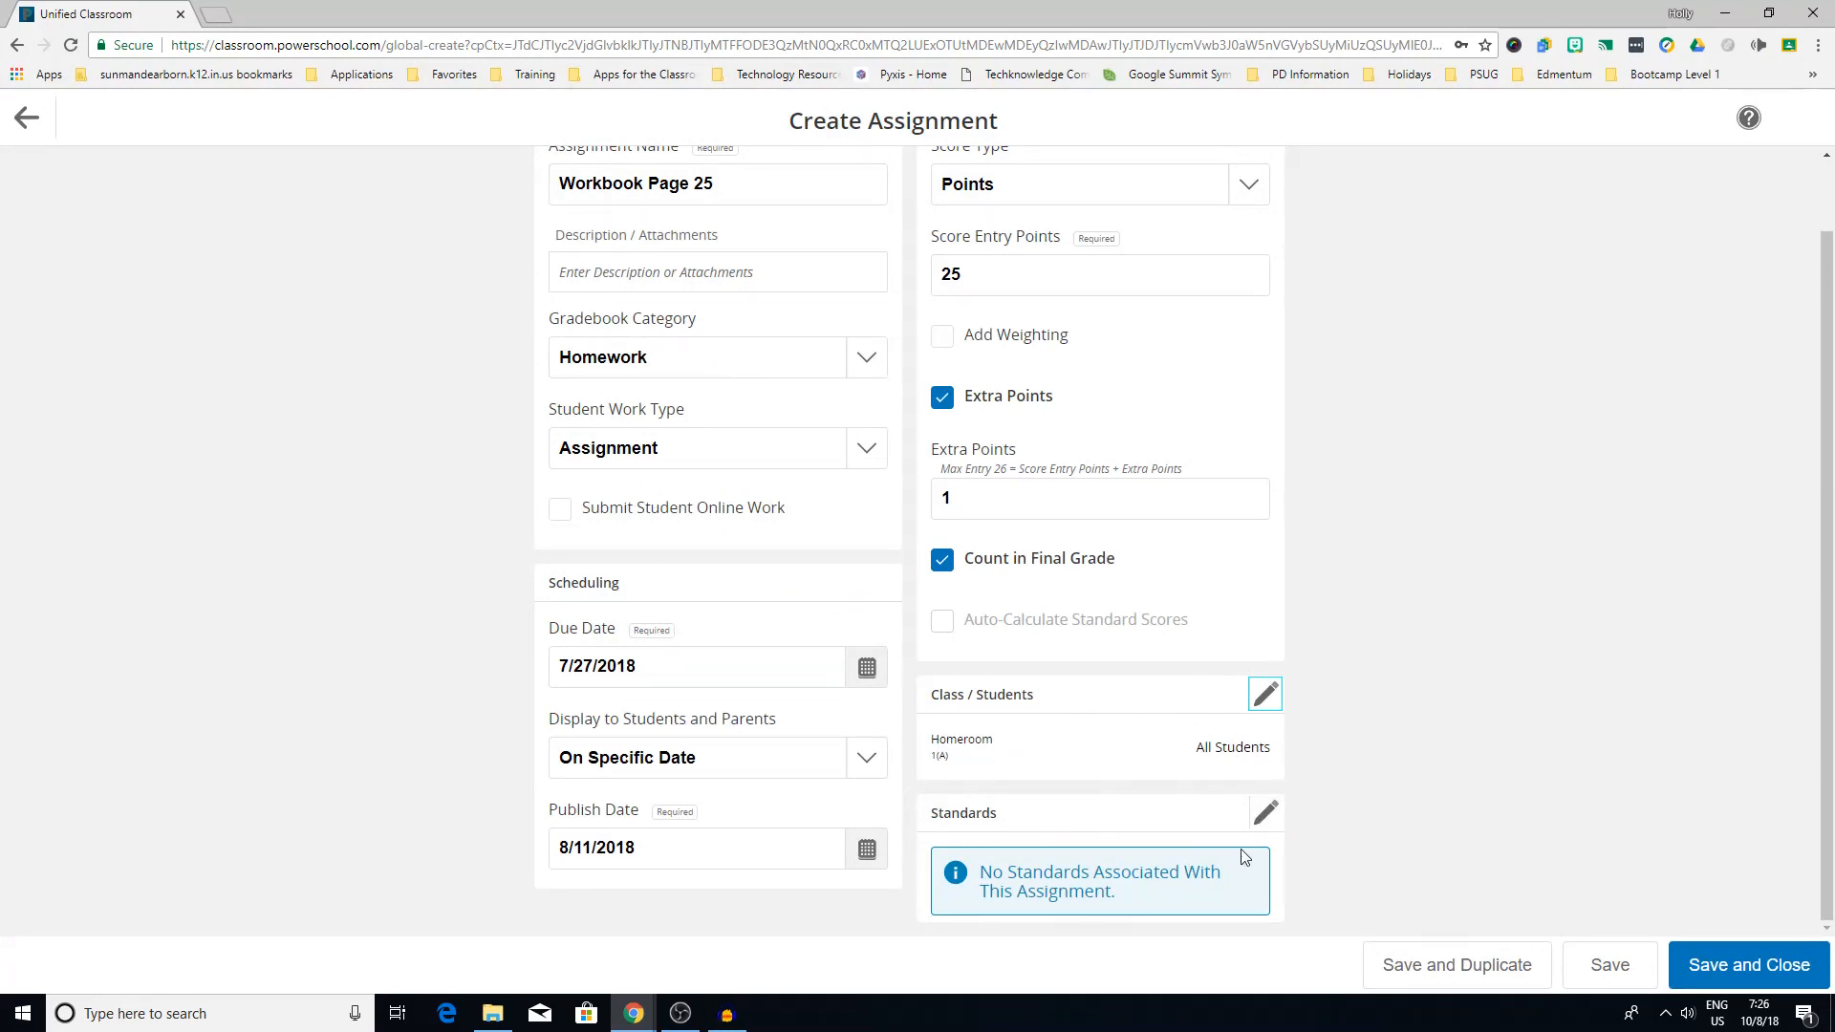
Step: Associate the standard W1.1.1: Listens to and follows directions with the assignment
click(1266, 812)
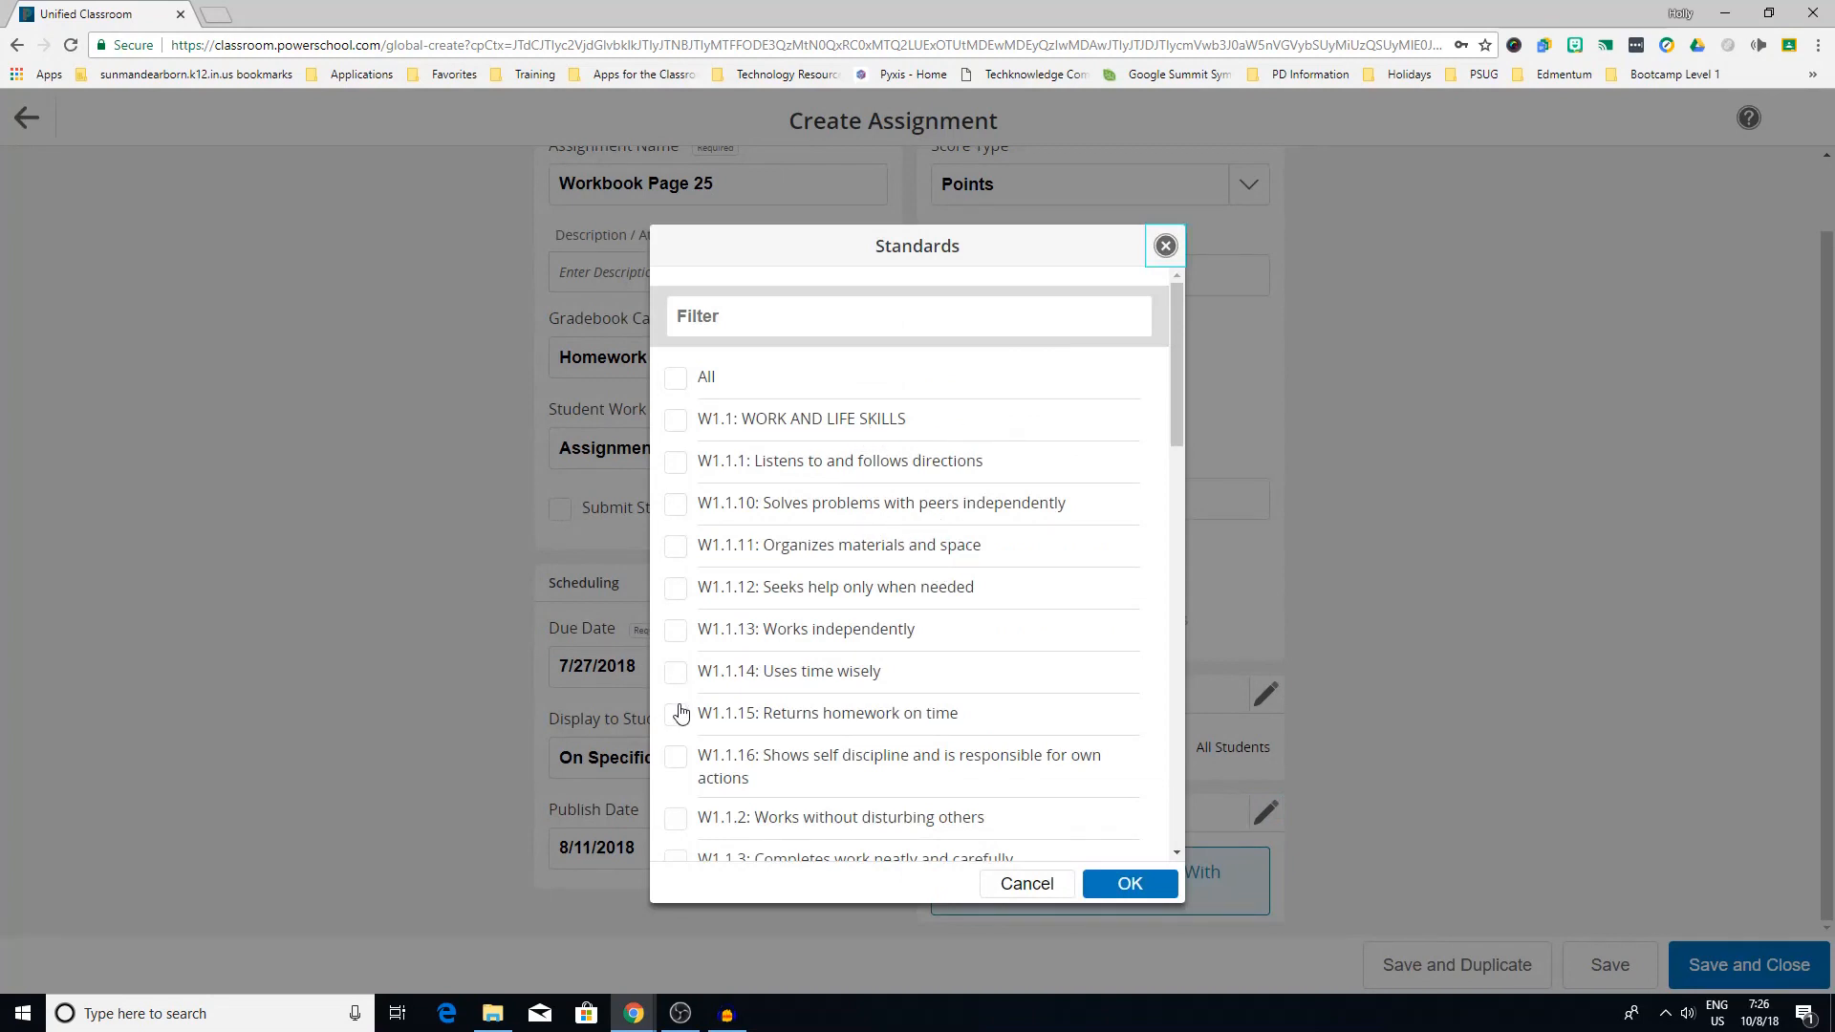
click(676, 466)
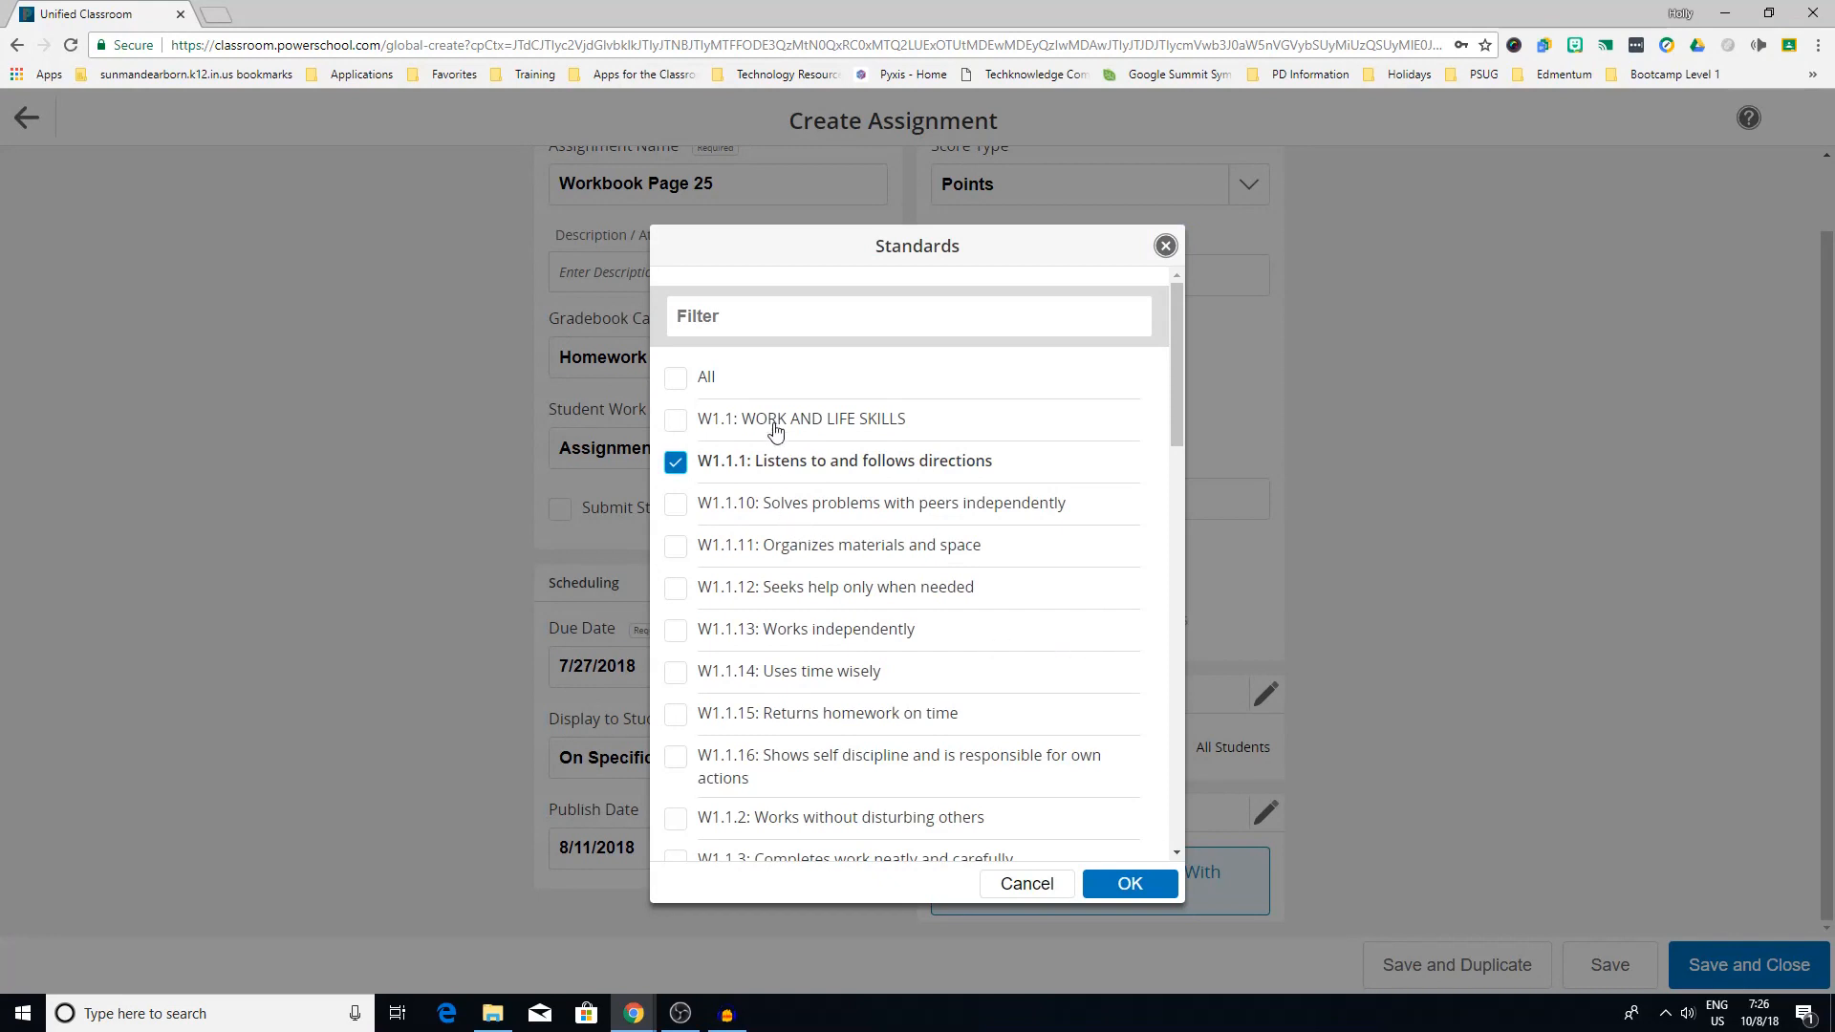
click(1130, 883)
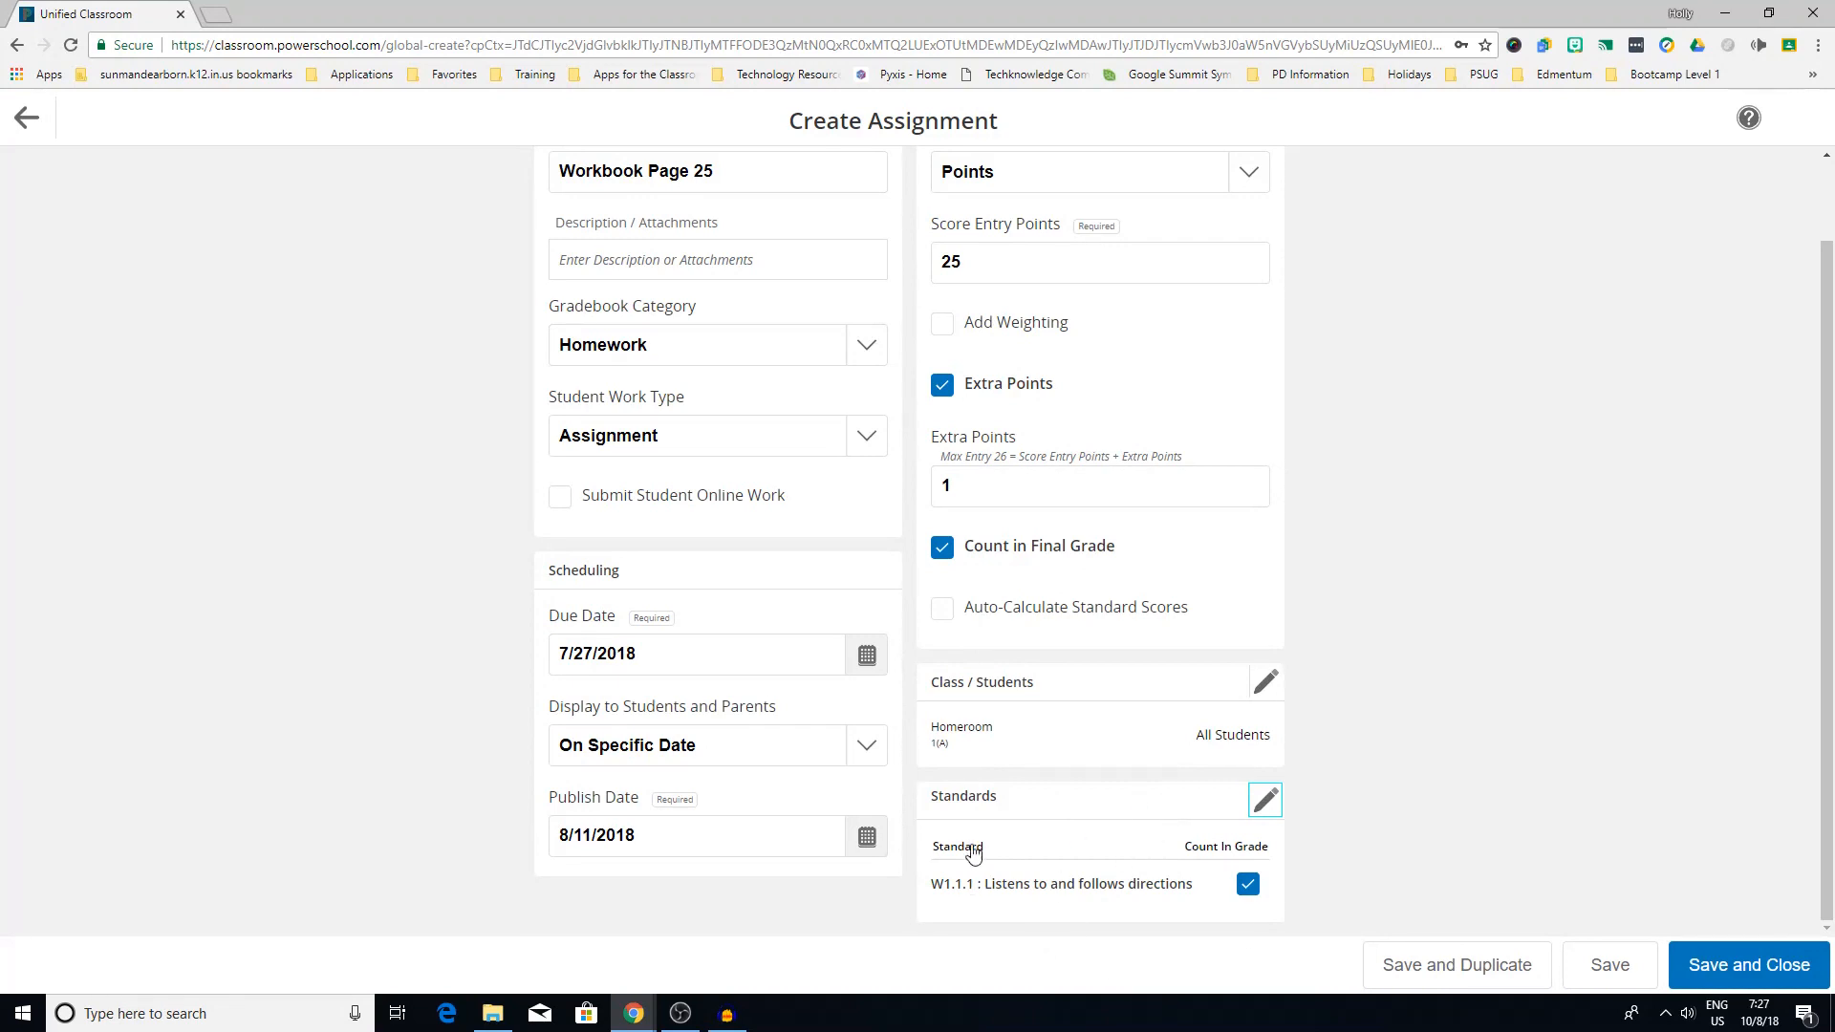
Step: Turn on Auto-Calculate Standard Scores and review the assignment's standards selection without changing it
click(944, 610)
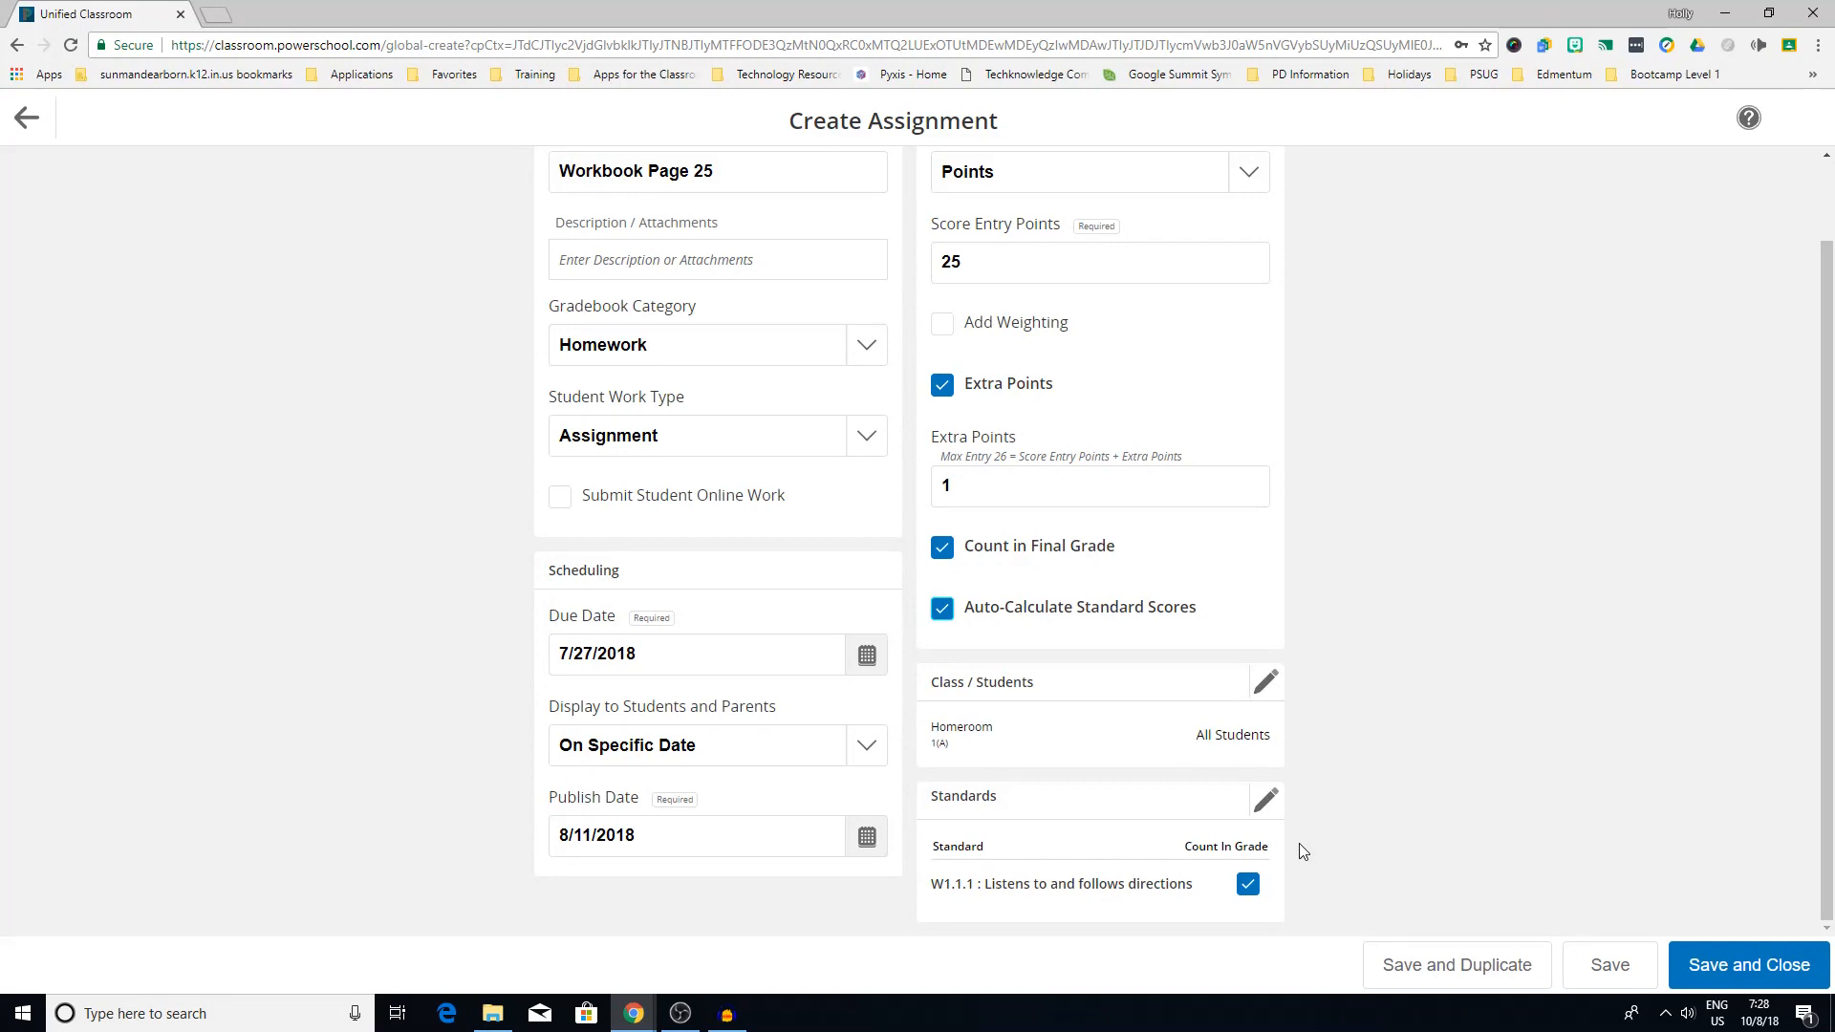
click(1265, 799)
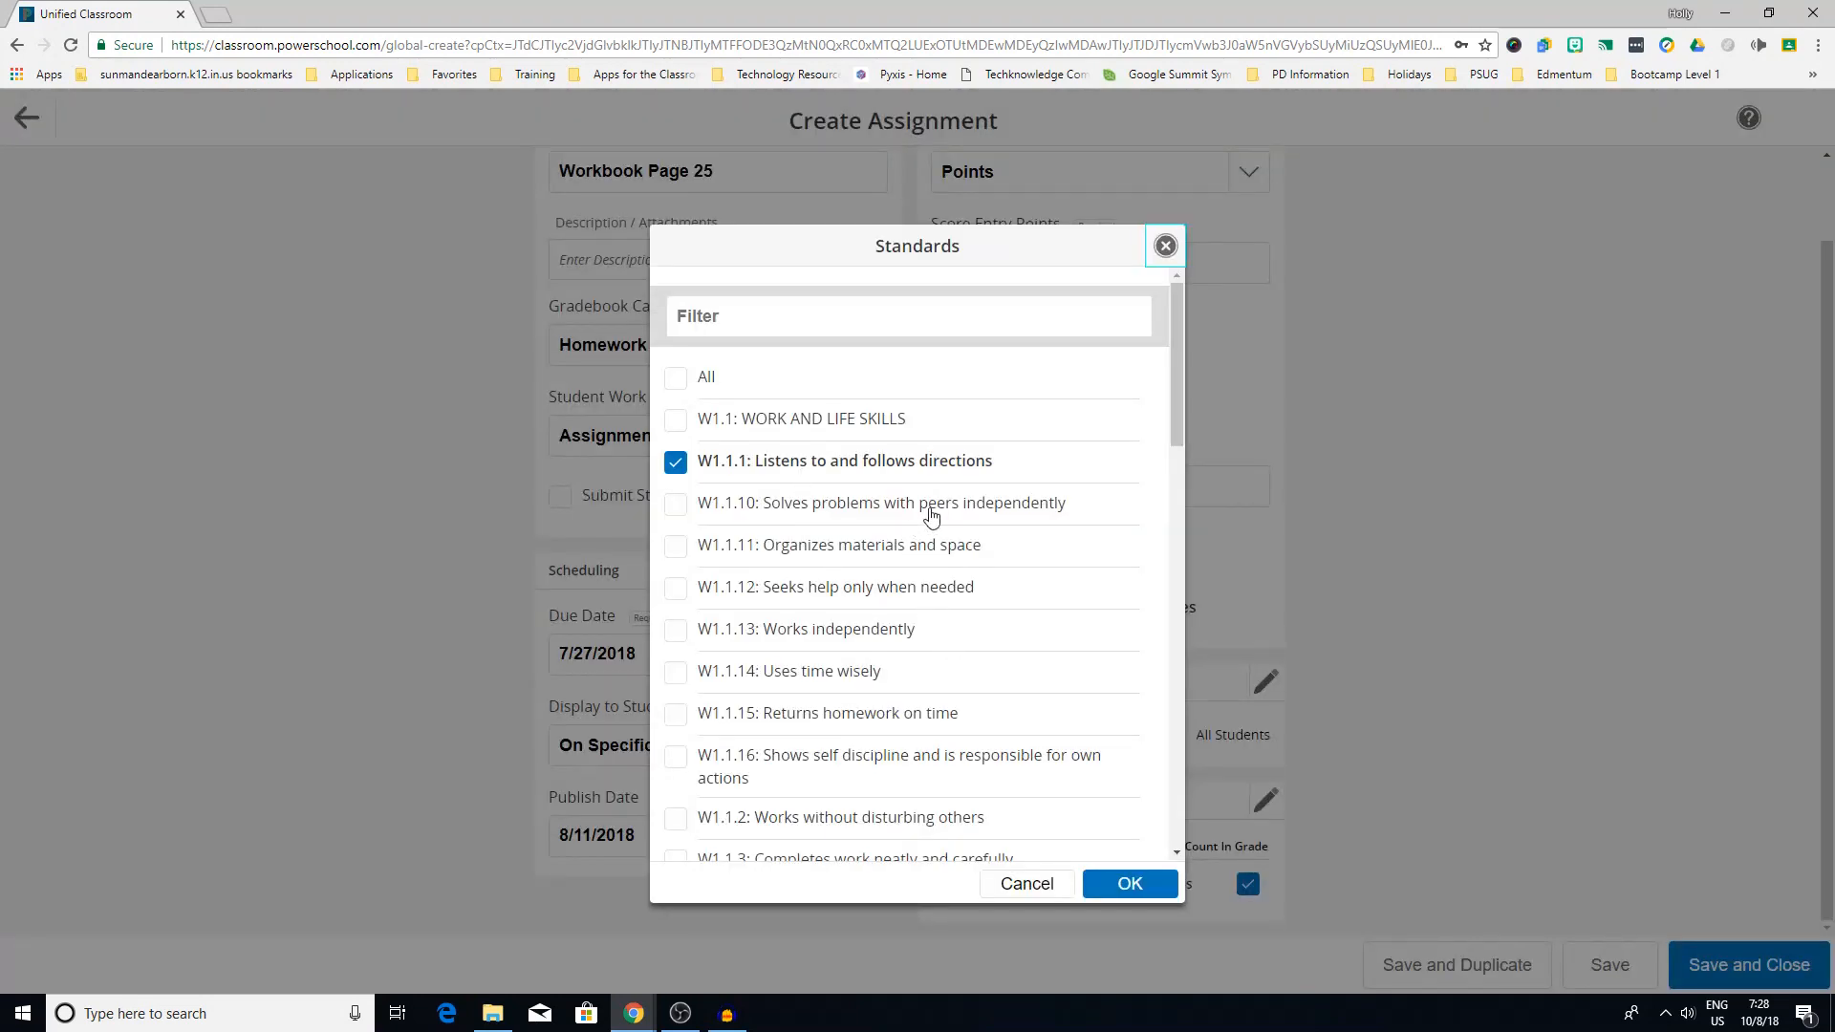
click(1166, 246)
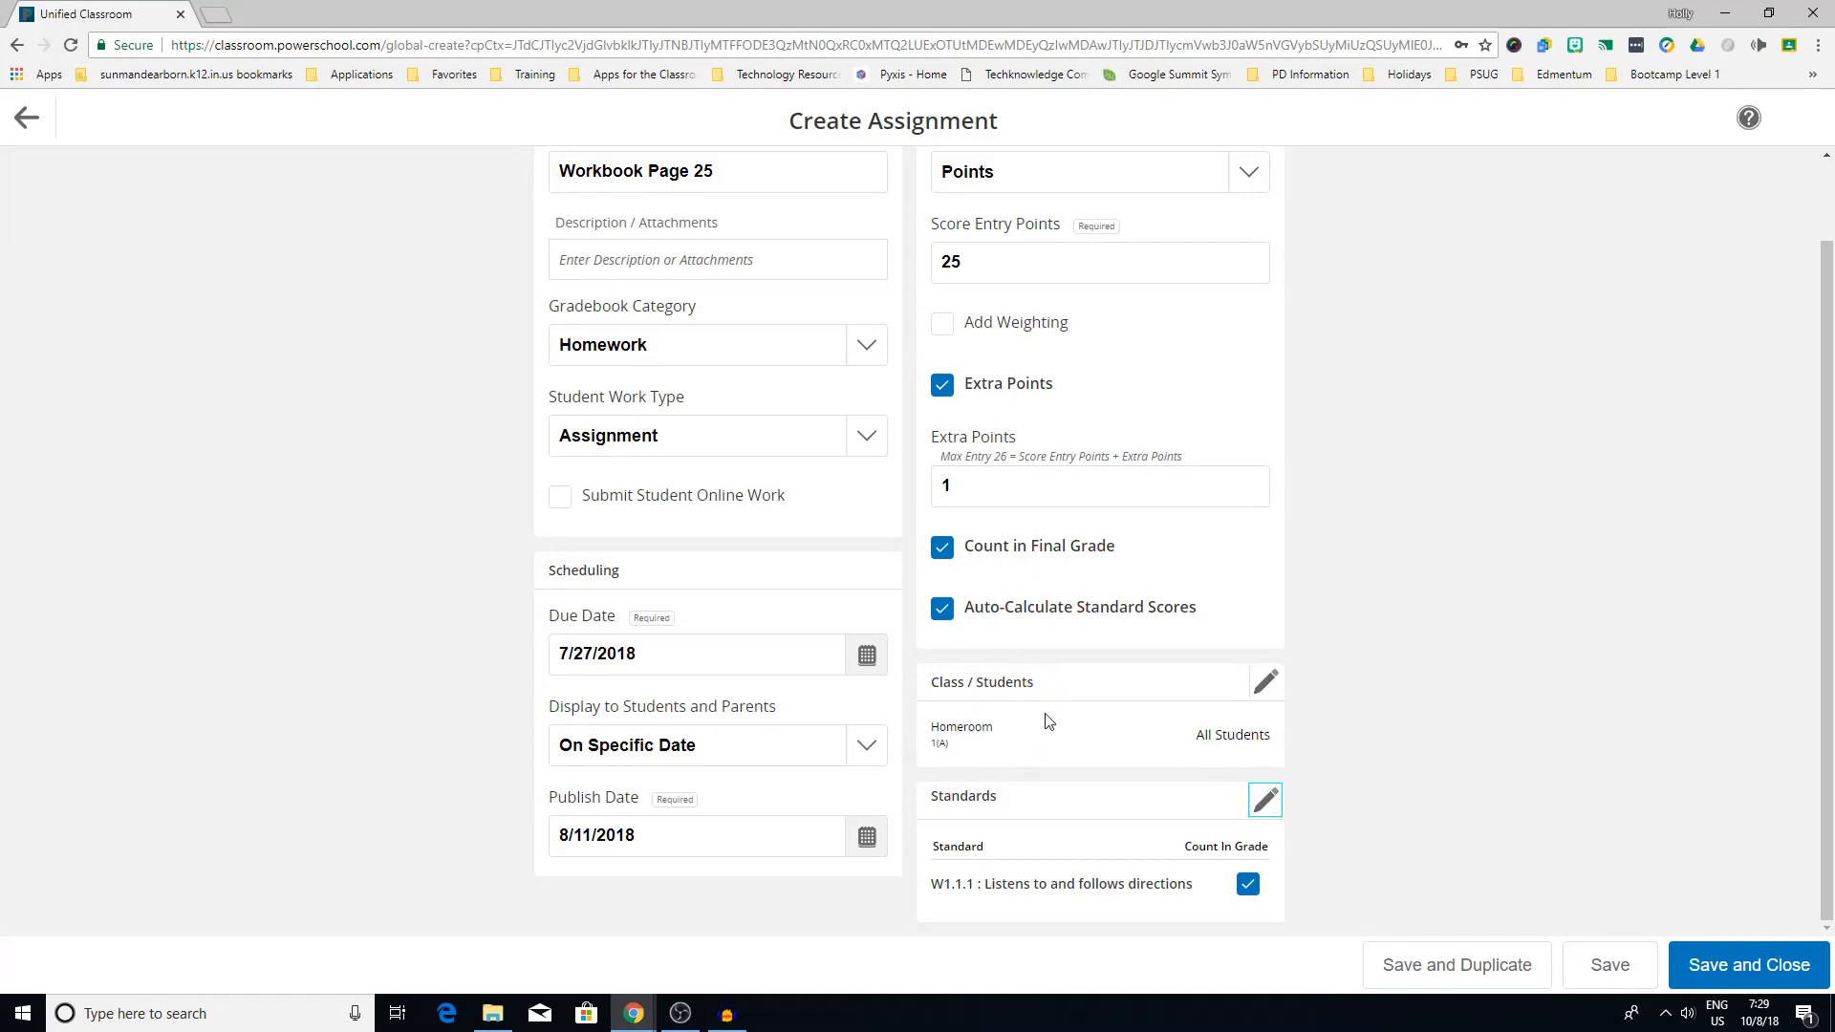
Step: Exclude the seventh and fourteenth listed students of 1(A) Homeroom from the assignment and apply the student selection
click(1265, 682)
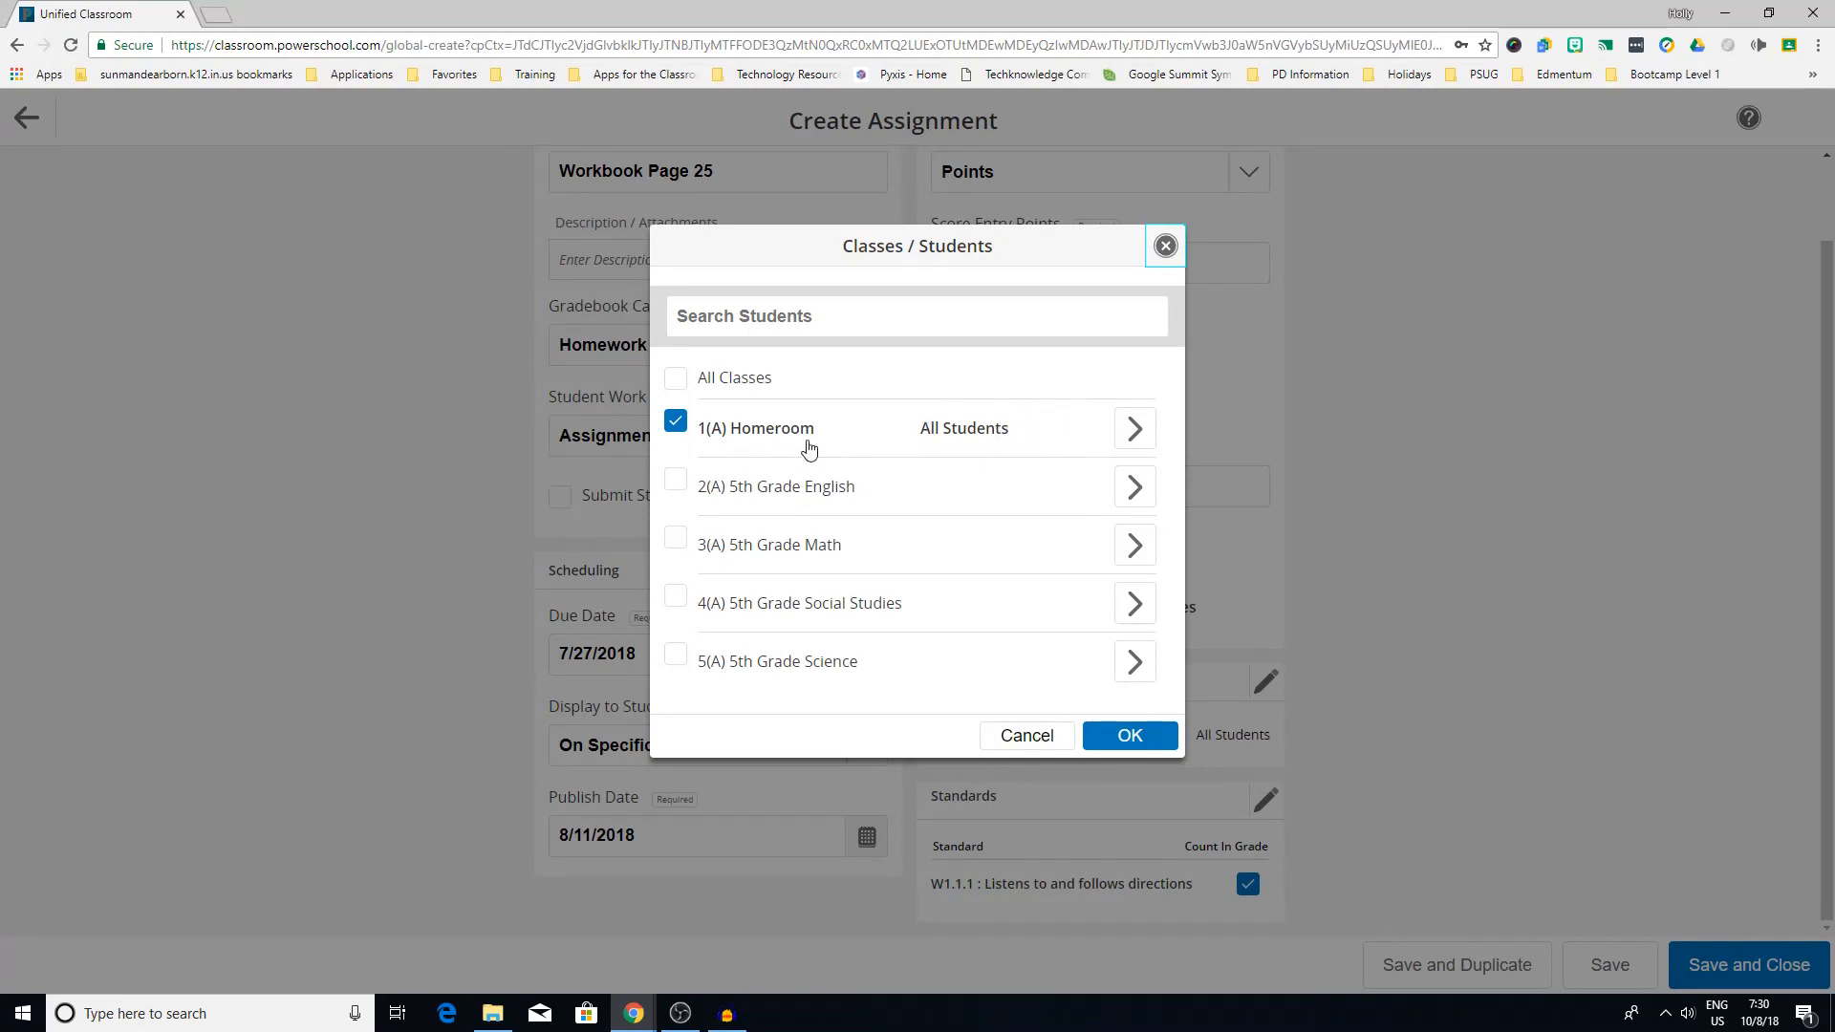
click(1135, 431)
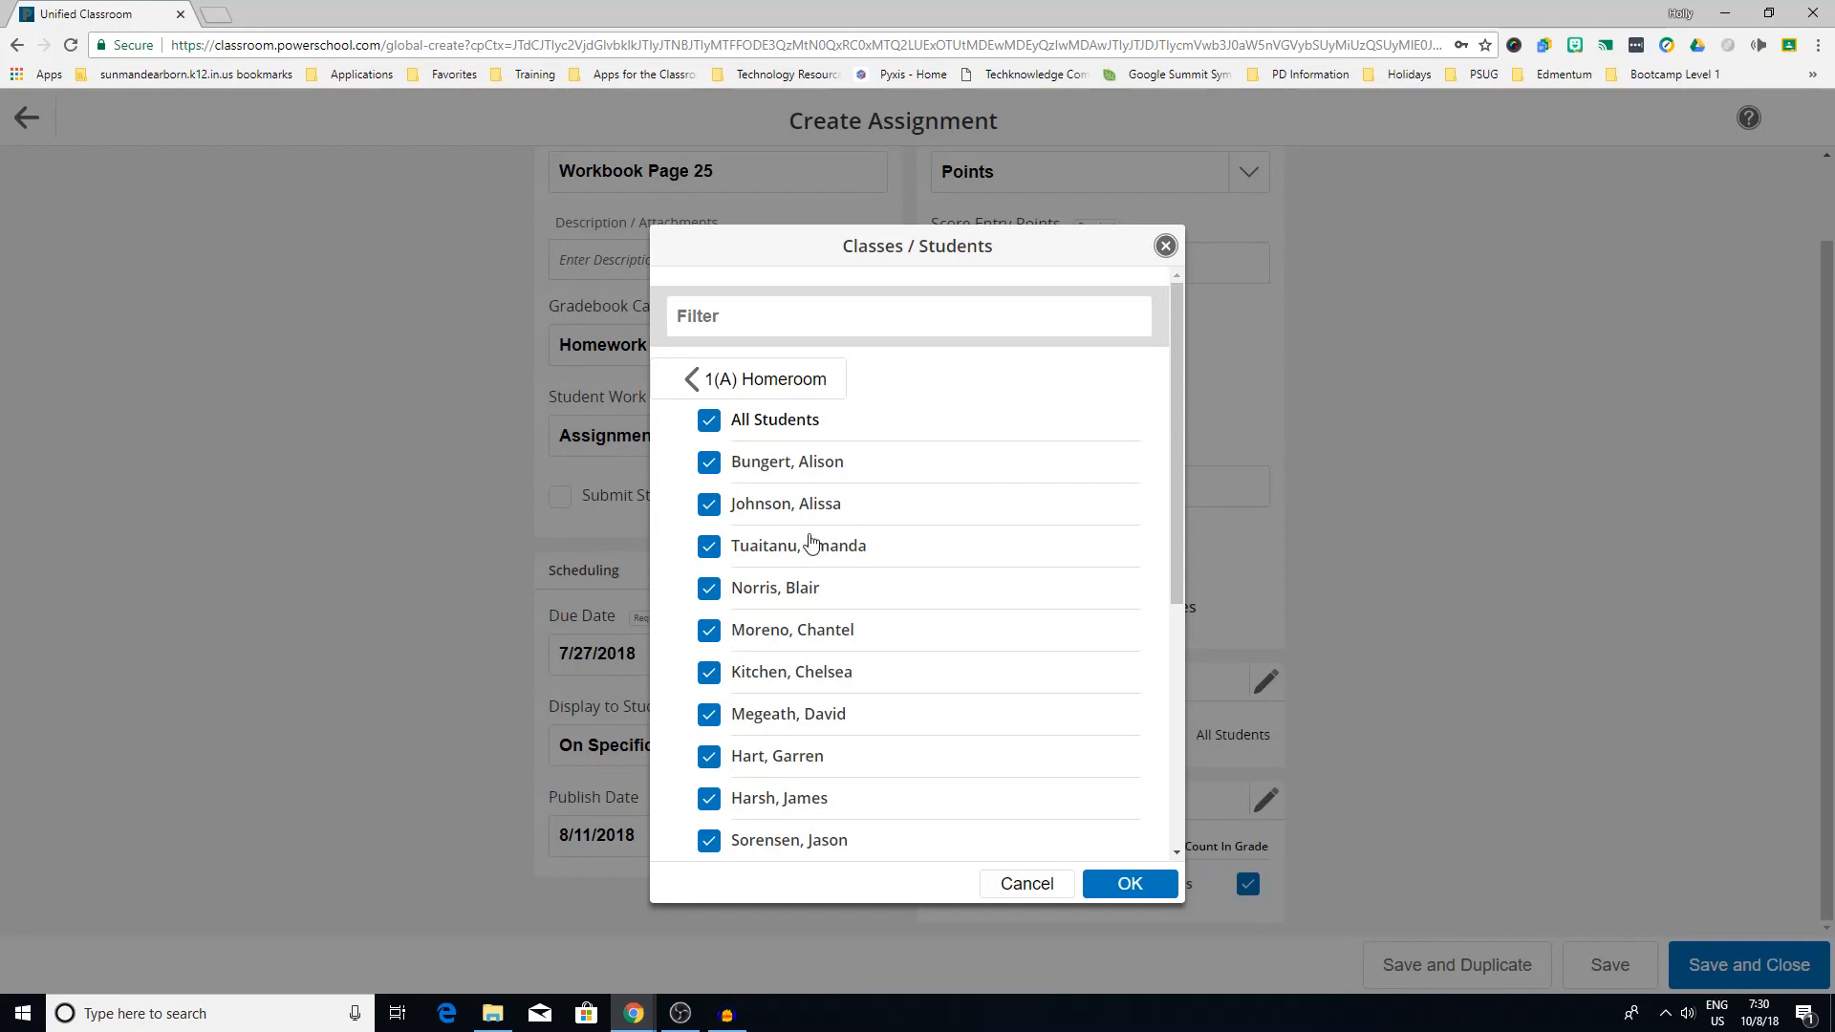
scroll(808, 516, down, 5)
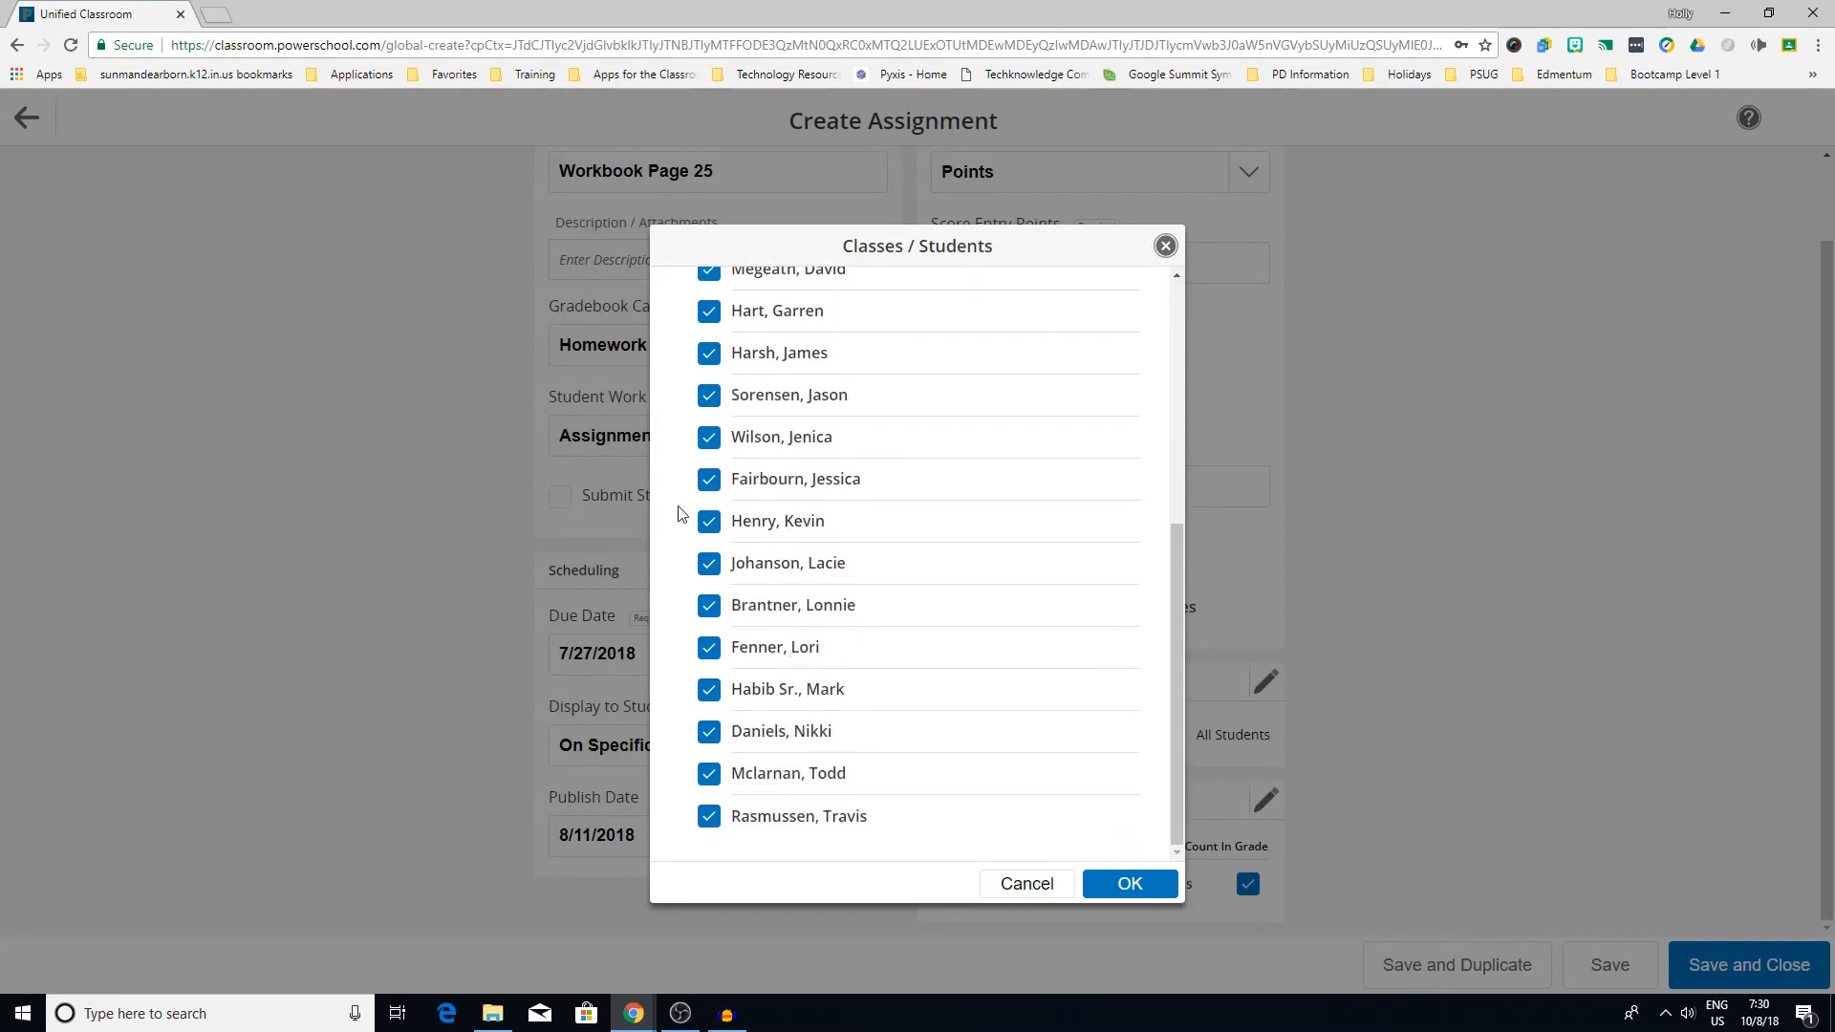
click(708, 570)
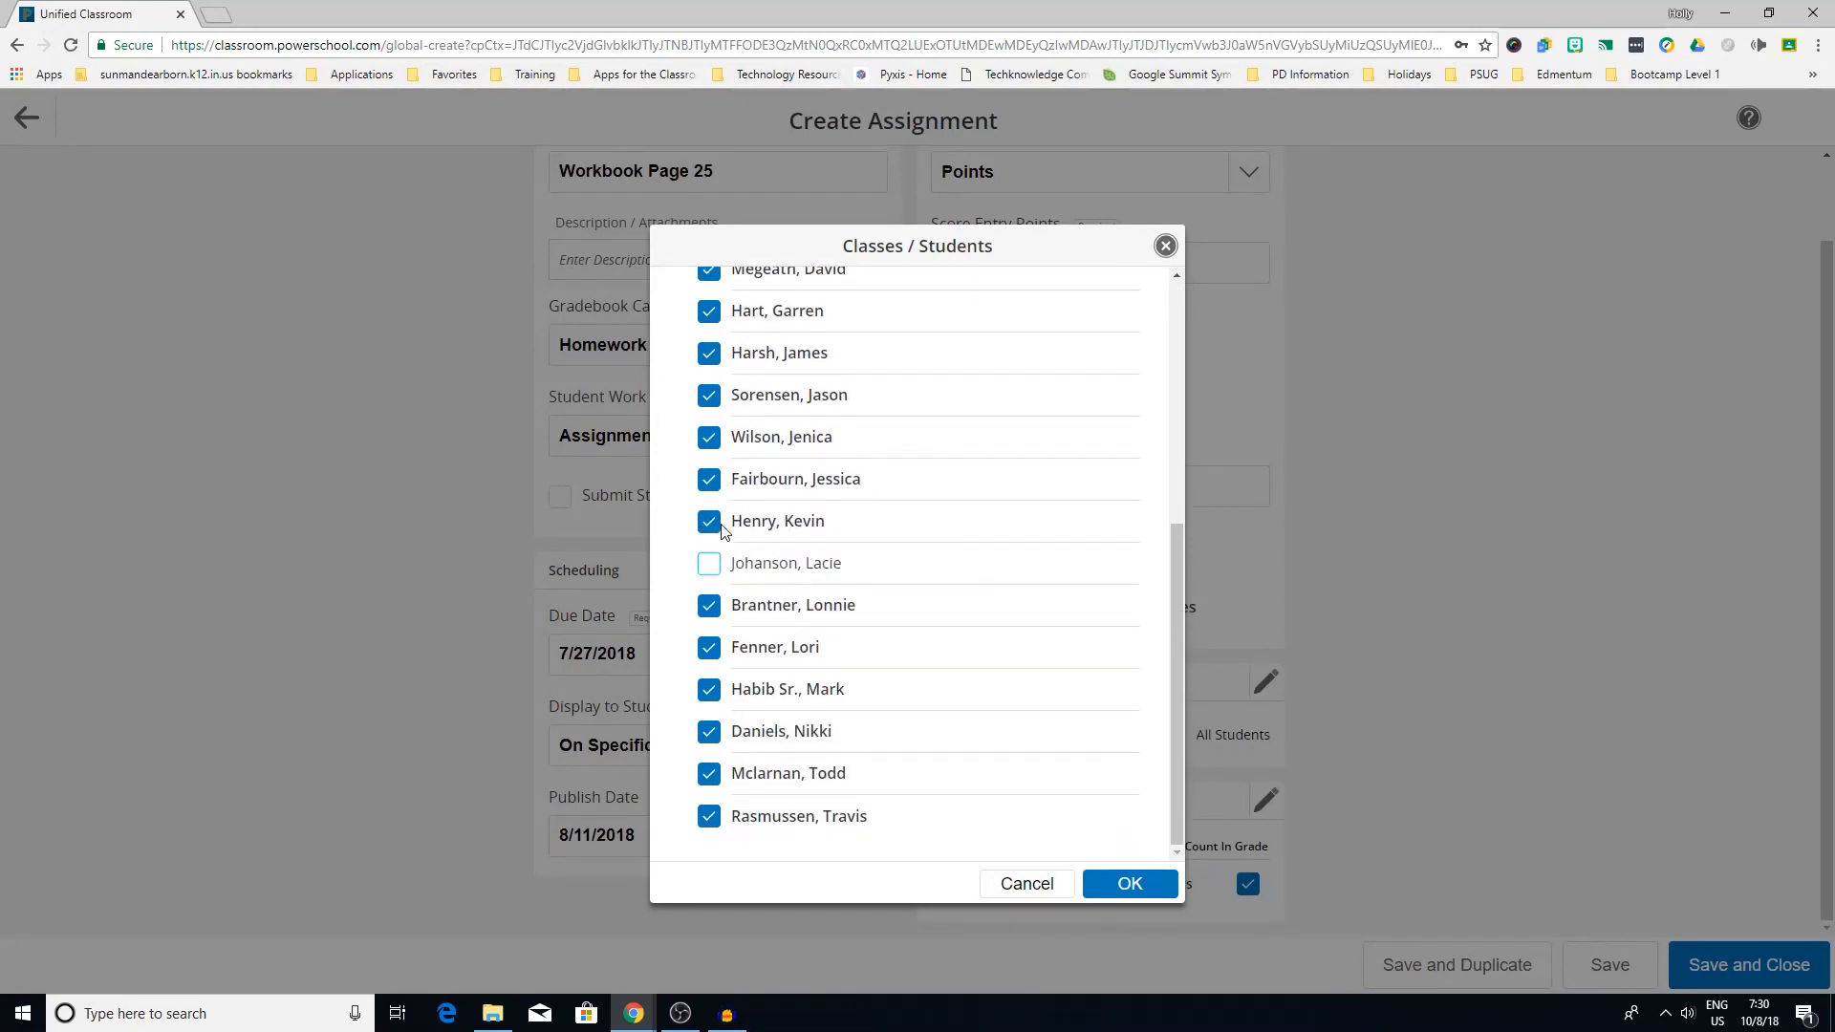
scroll(708, 570, up, 2)
click(708, 461)
scroll(774, 516, up, 3)
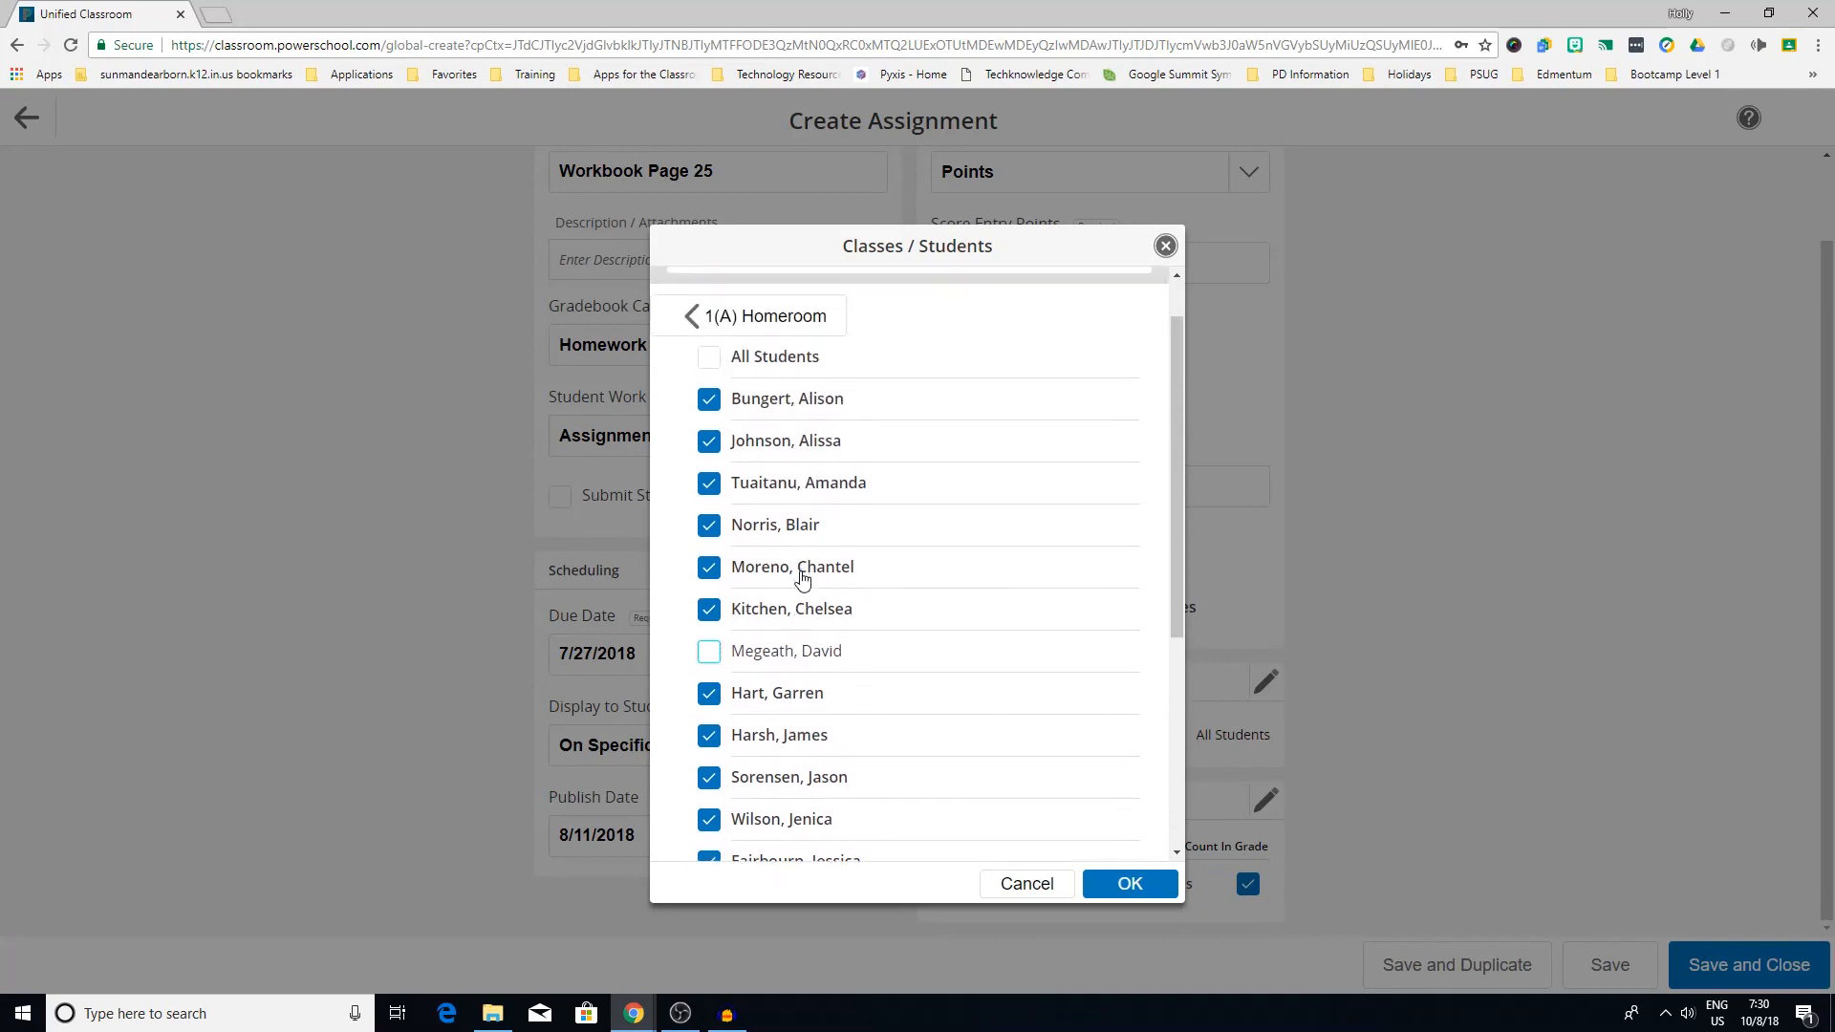
click(696, 318)
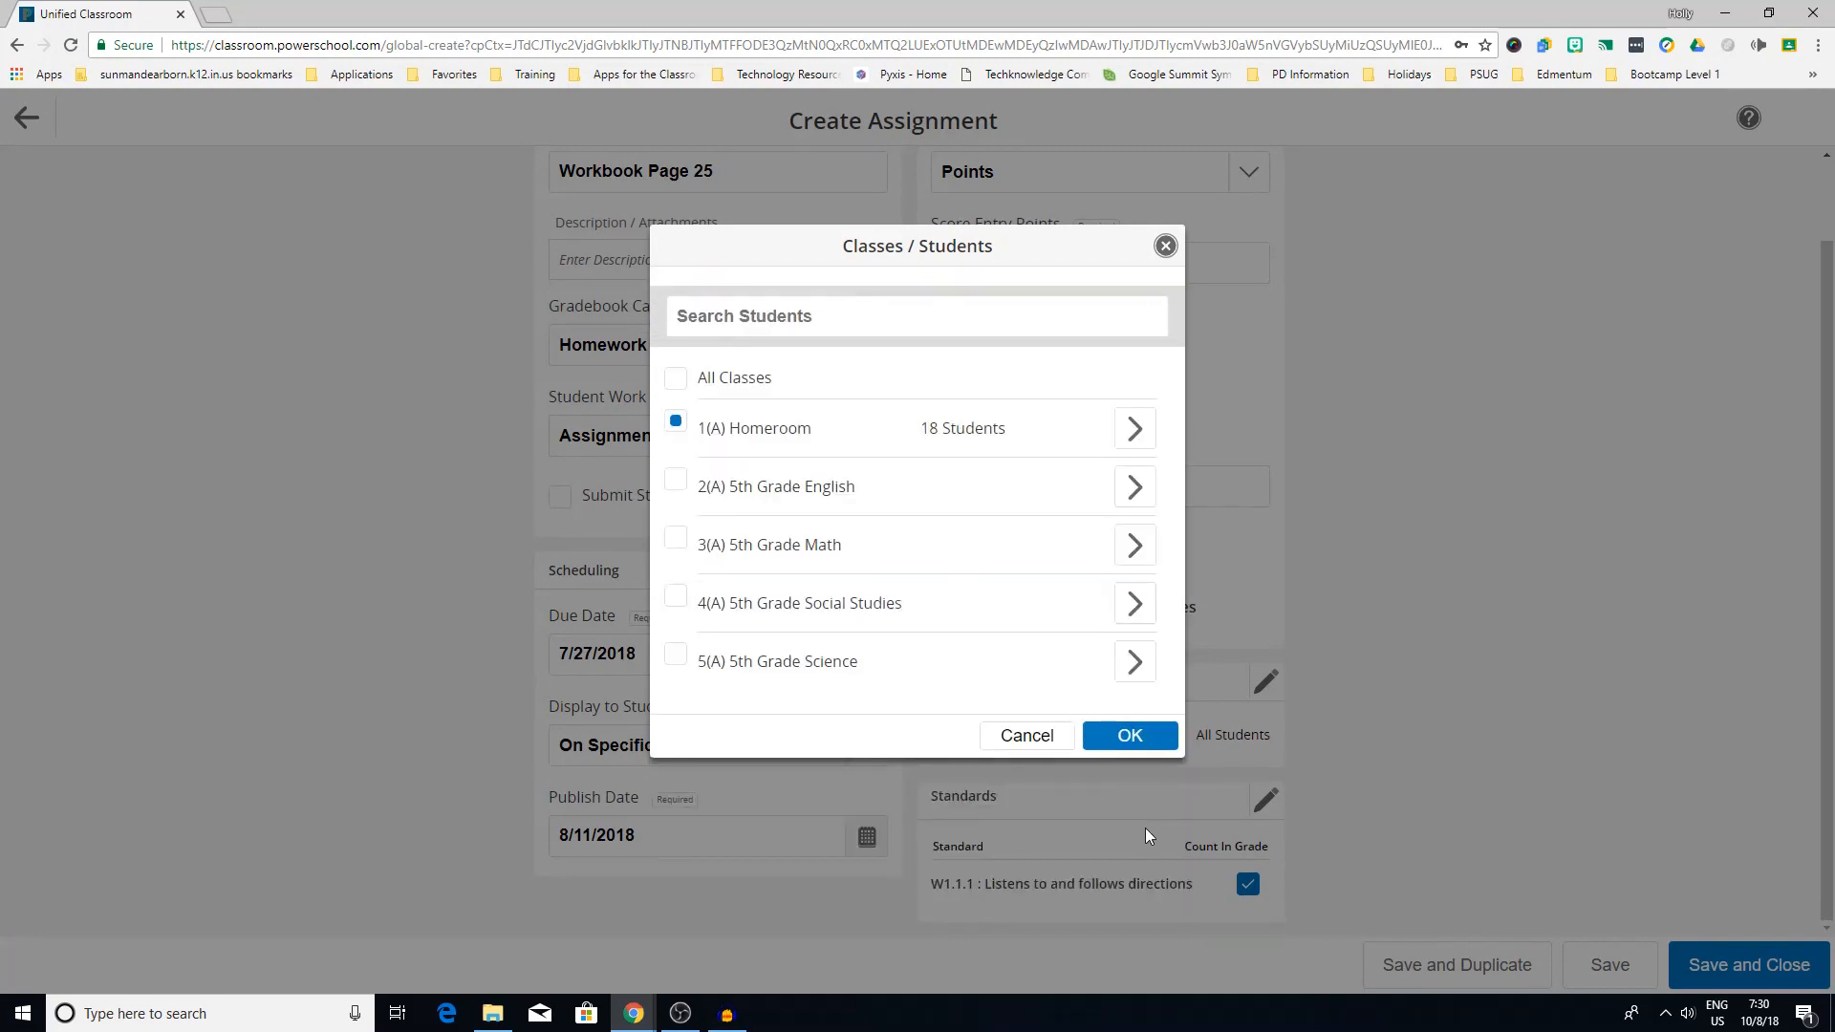
click(1160, 738)
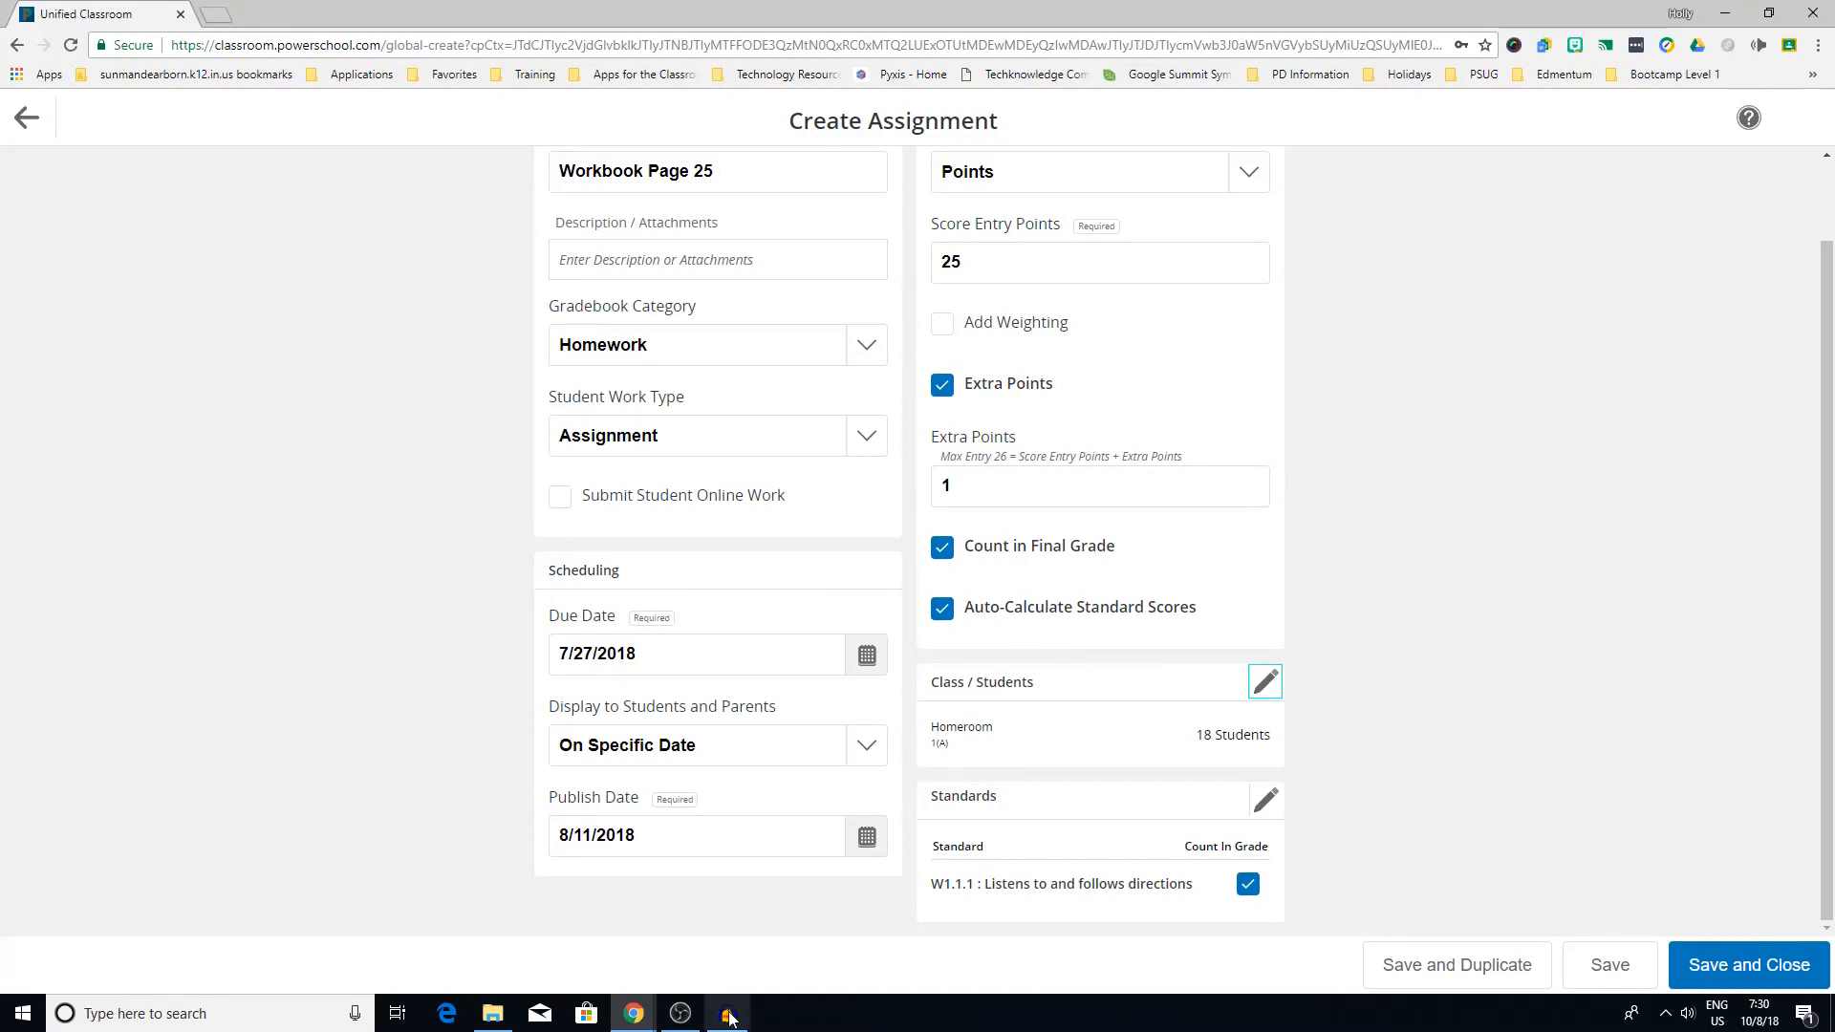
Step: Save and duplicate the assignment, and save the copy under the name Workbook Page 28
click(721, 172)
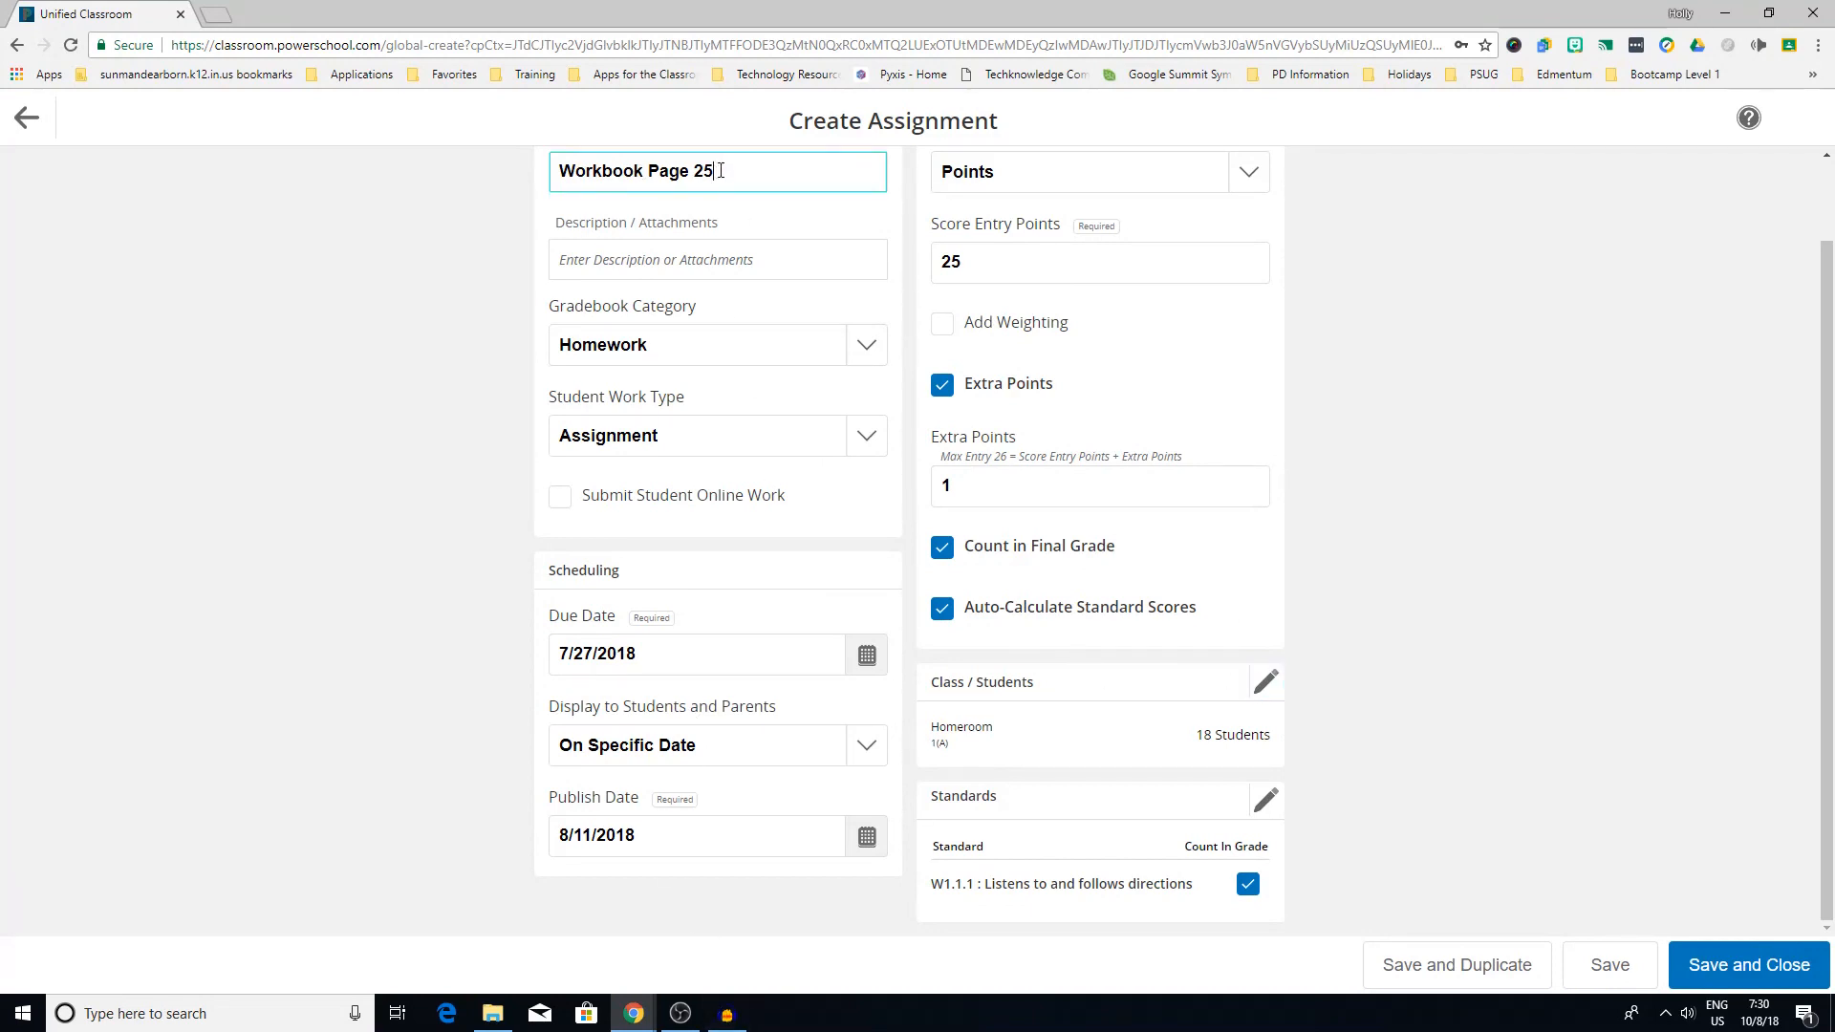
click(1455, 967)
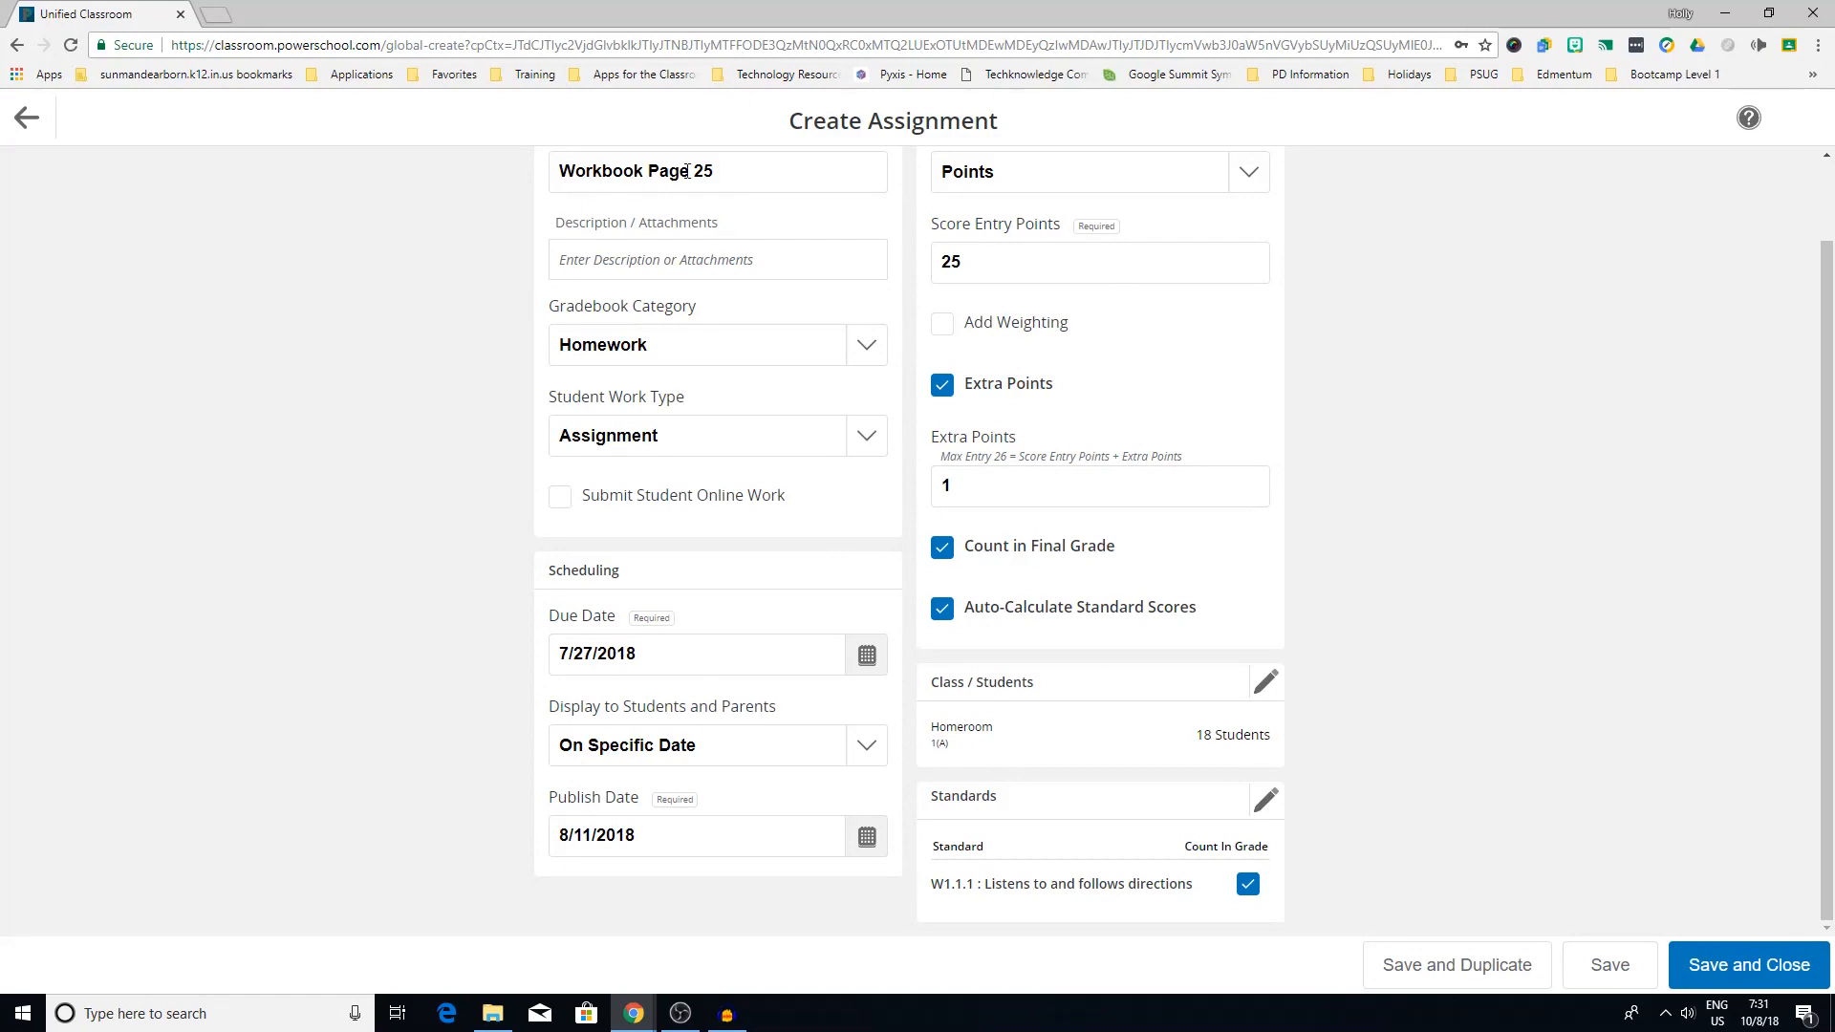
drag(719, 174, 705, 171)
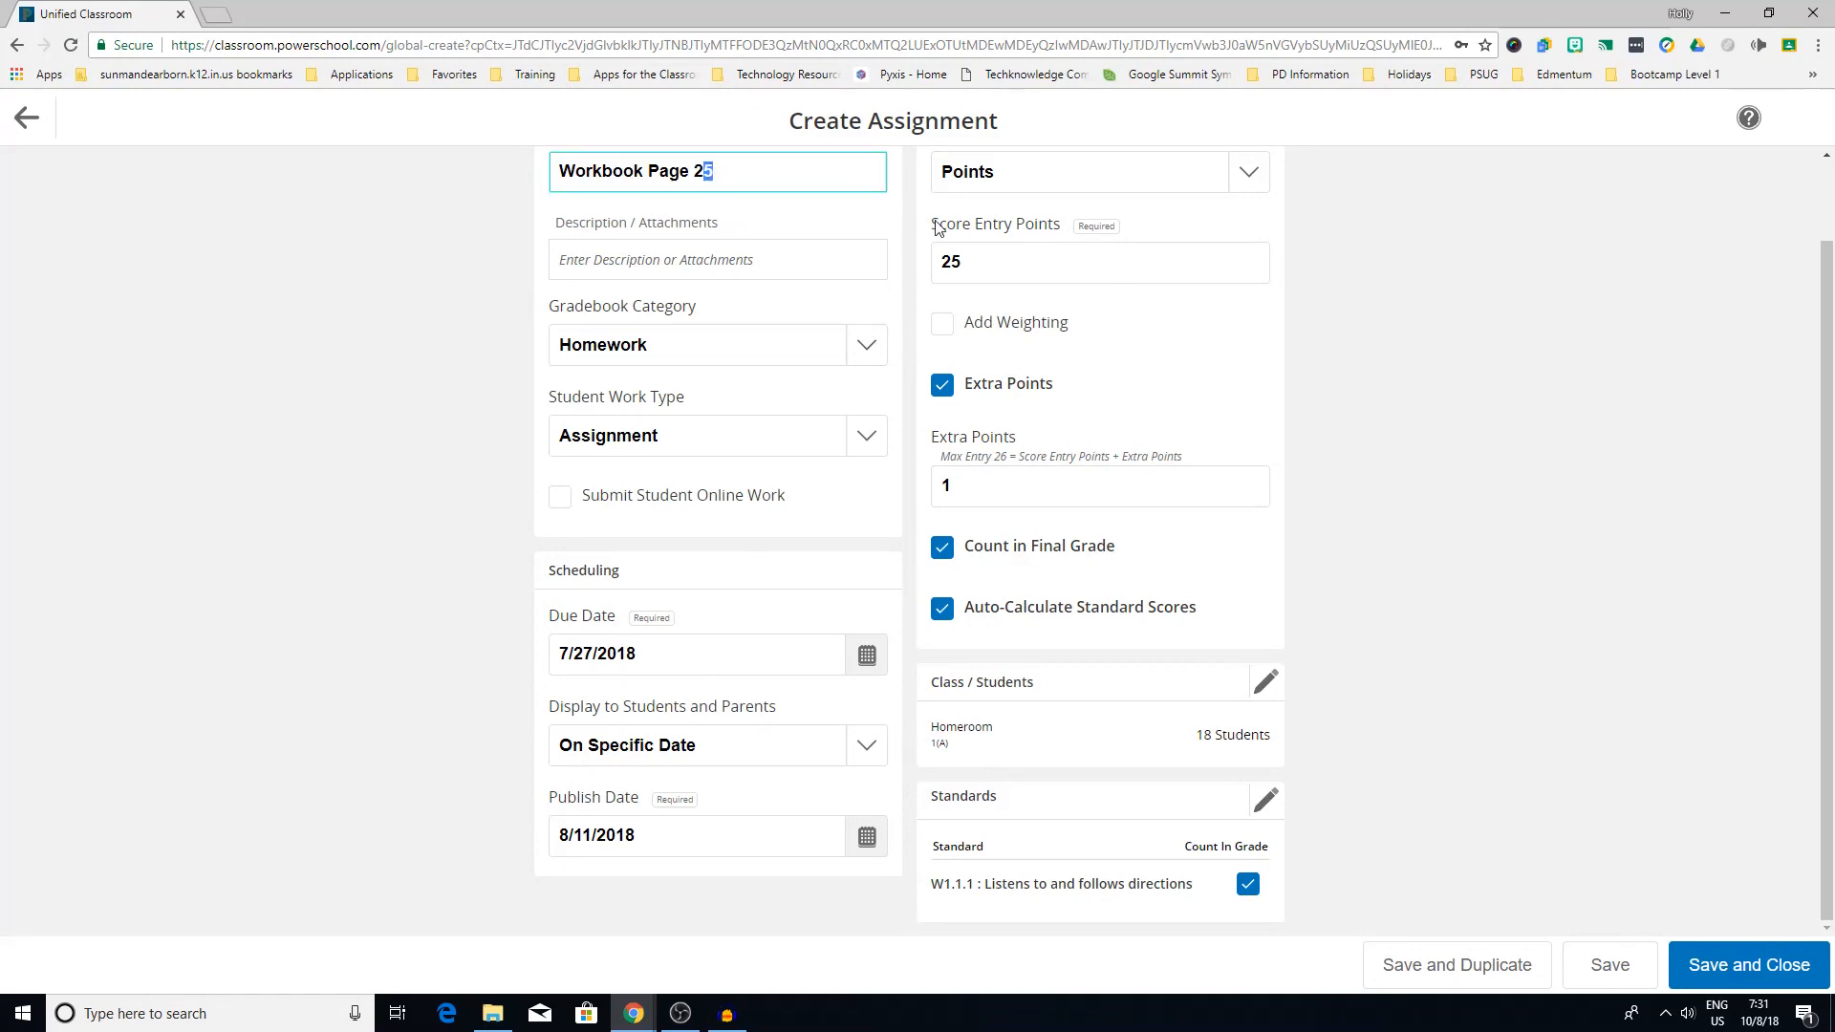
click(1414, 541)
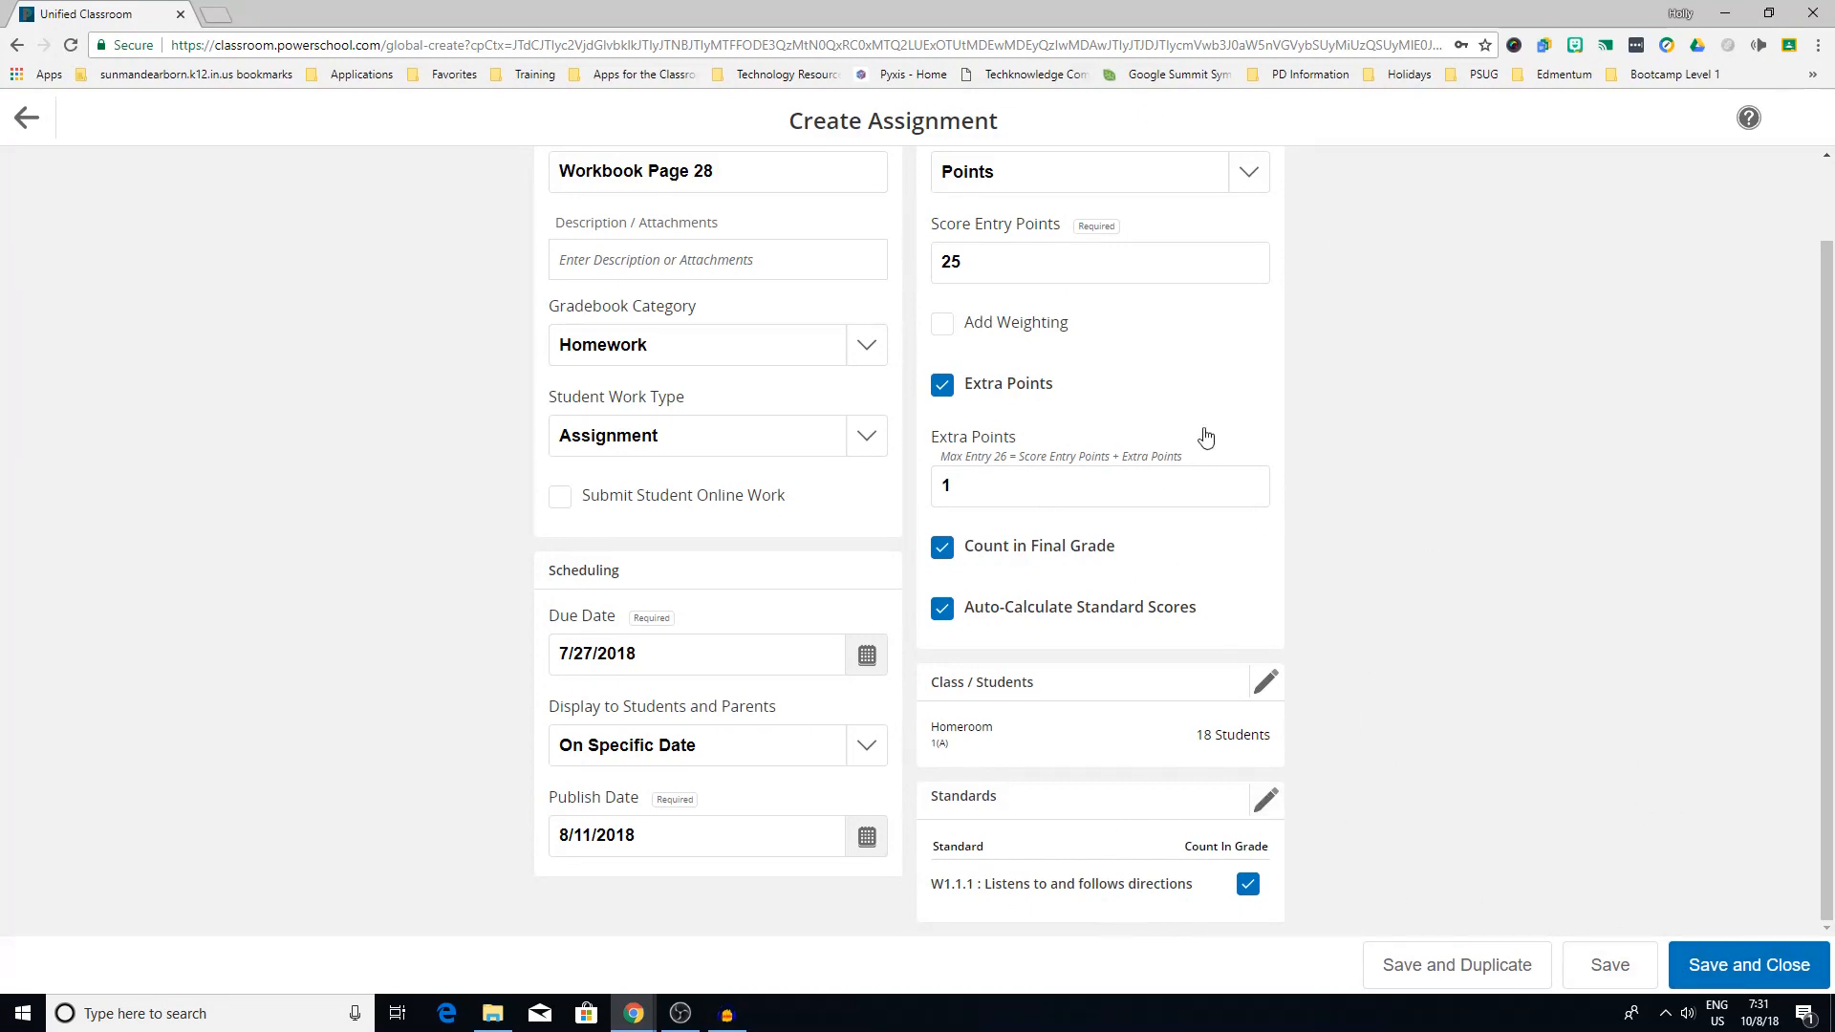
click(1610, 963)
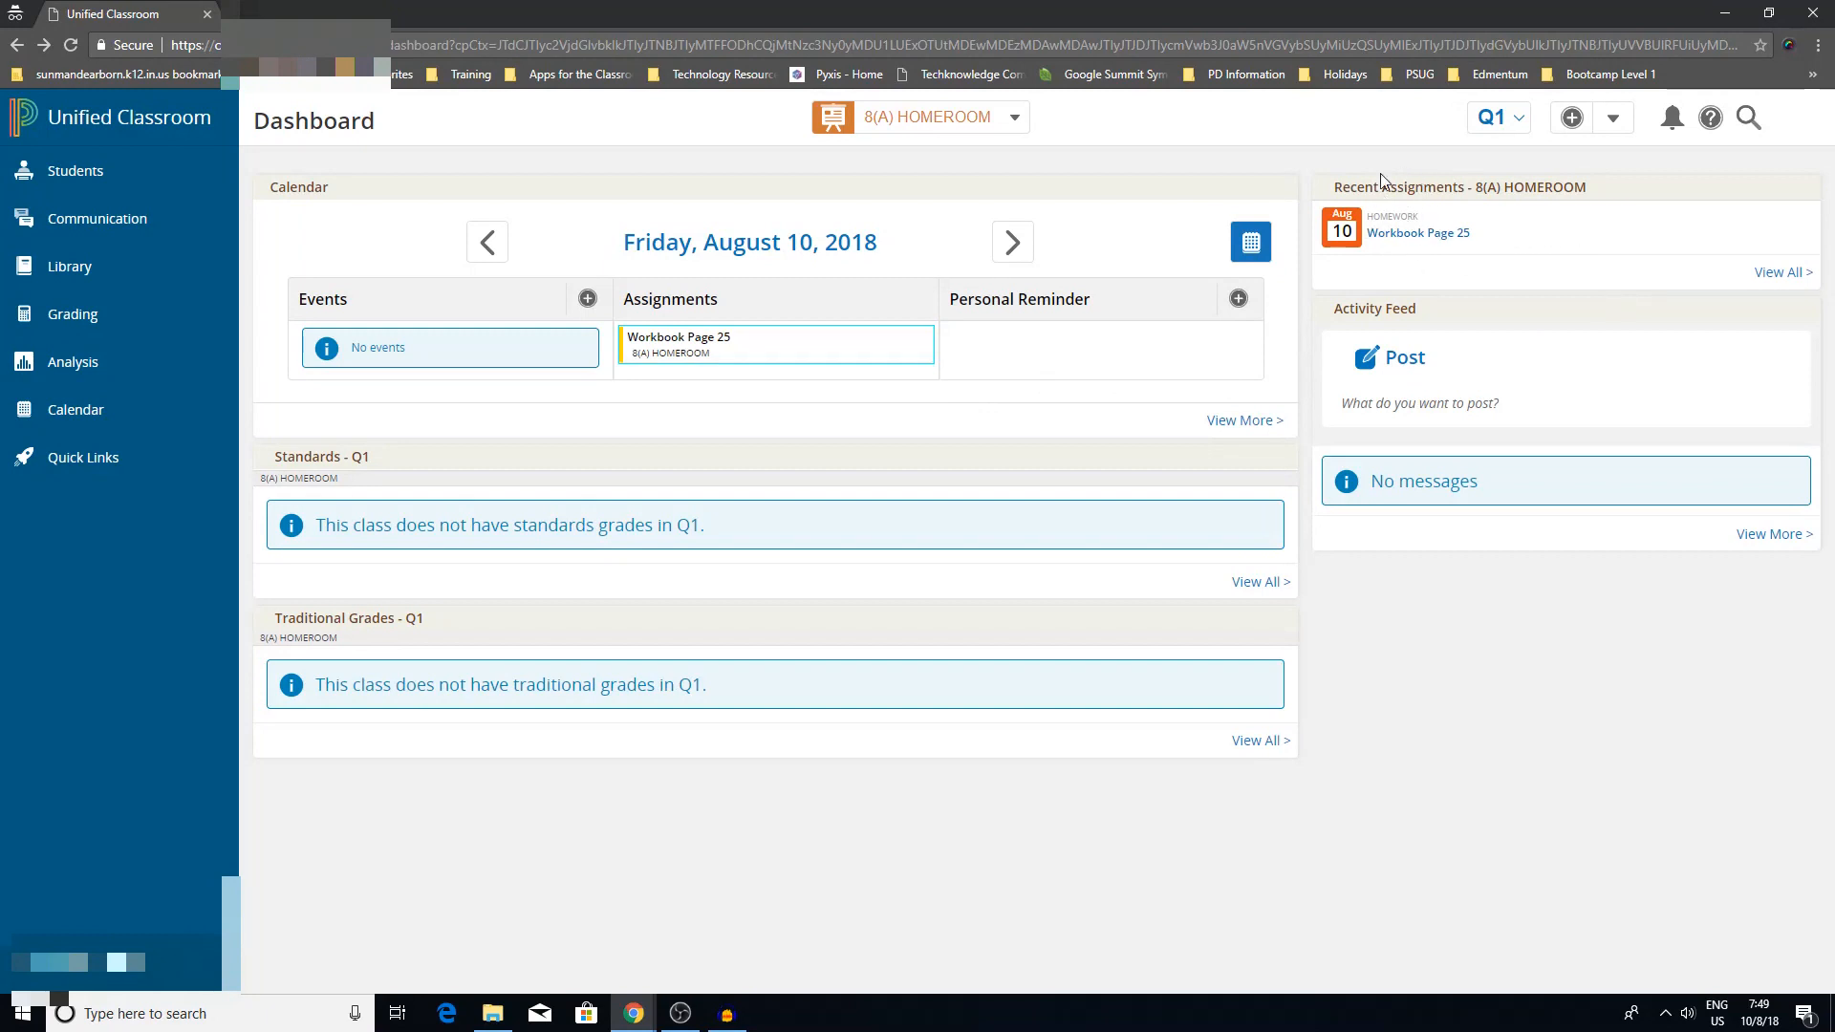
Step: Open score entry for the recent 8(A) Homeroom assignment Workbook Page 25 and give the first student a score of 25
mouse_move(1473, 221)
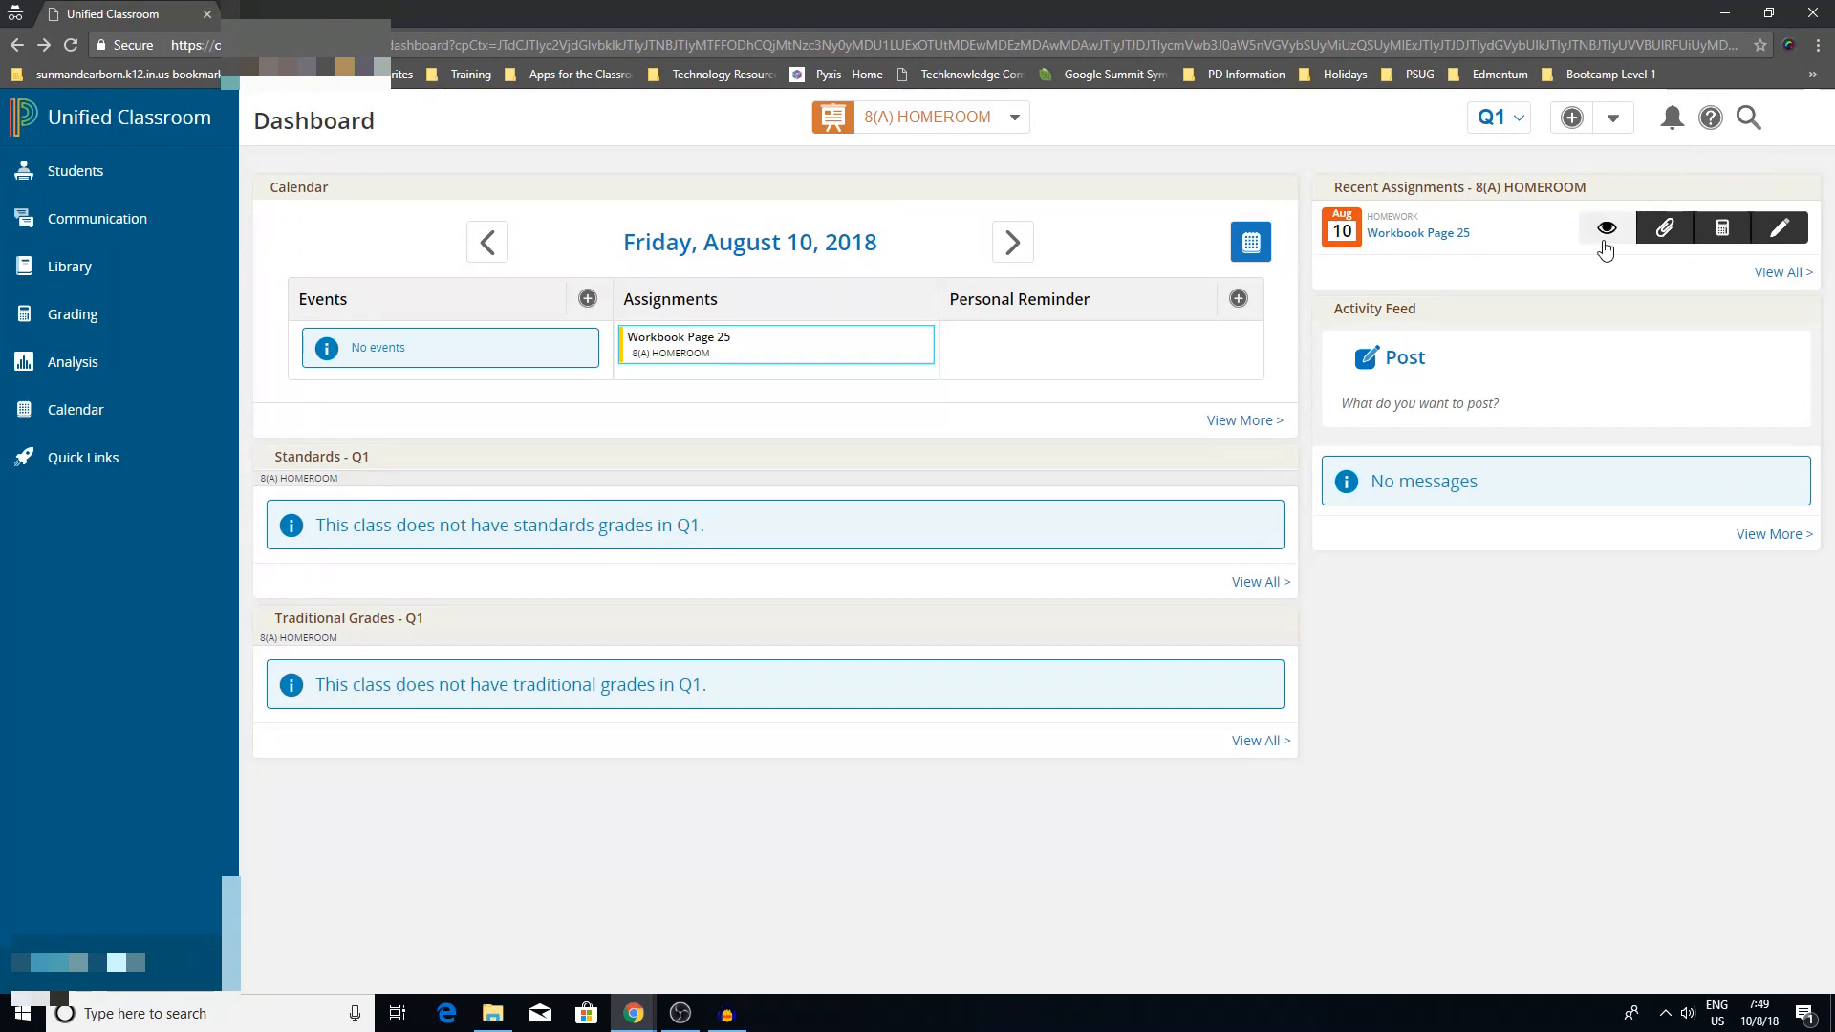
click(1721, 232)
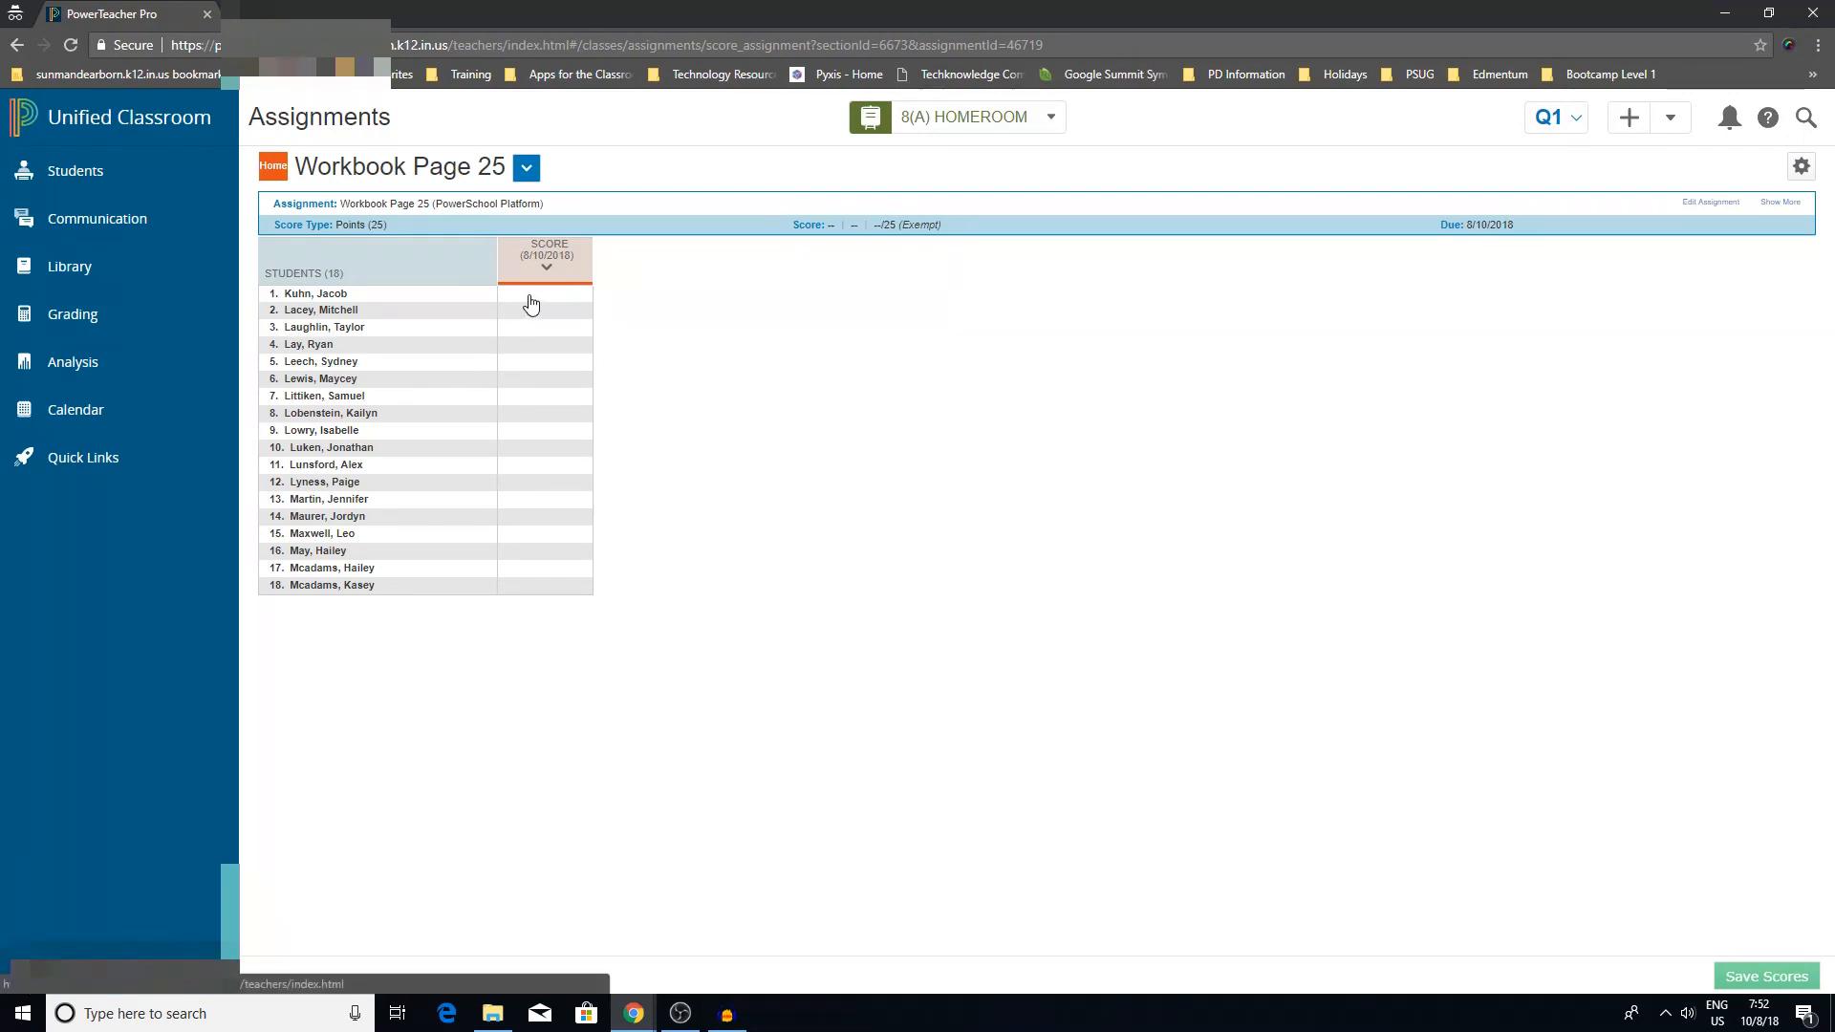
click(531, 302)
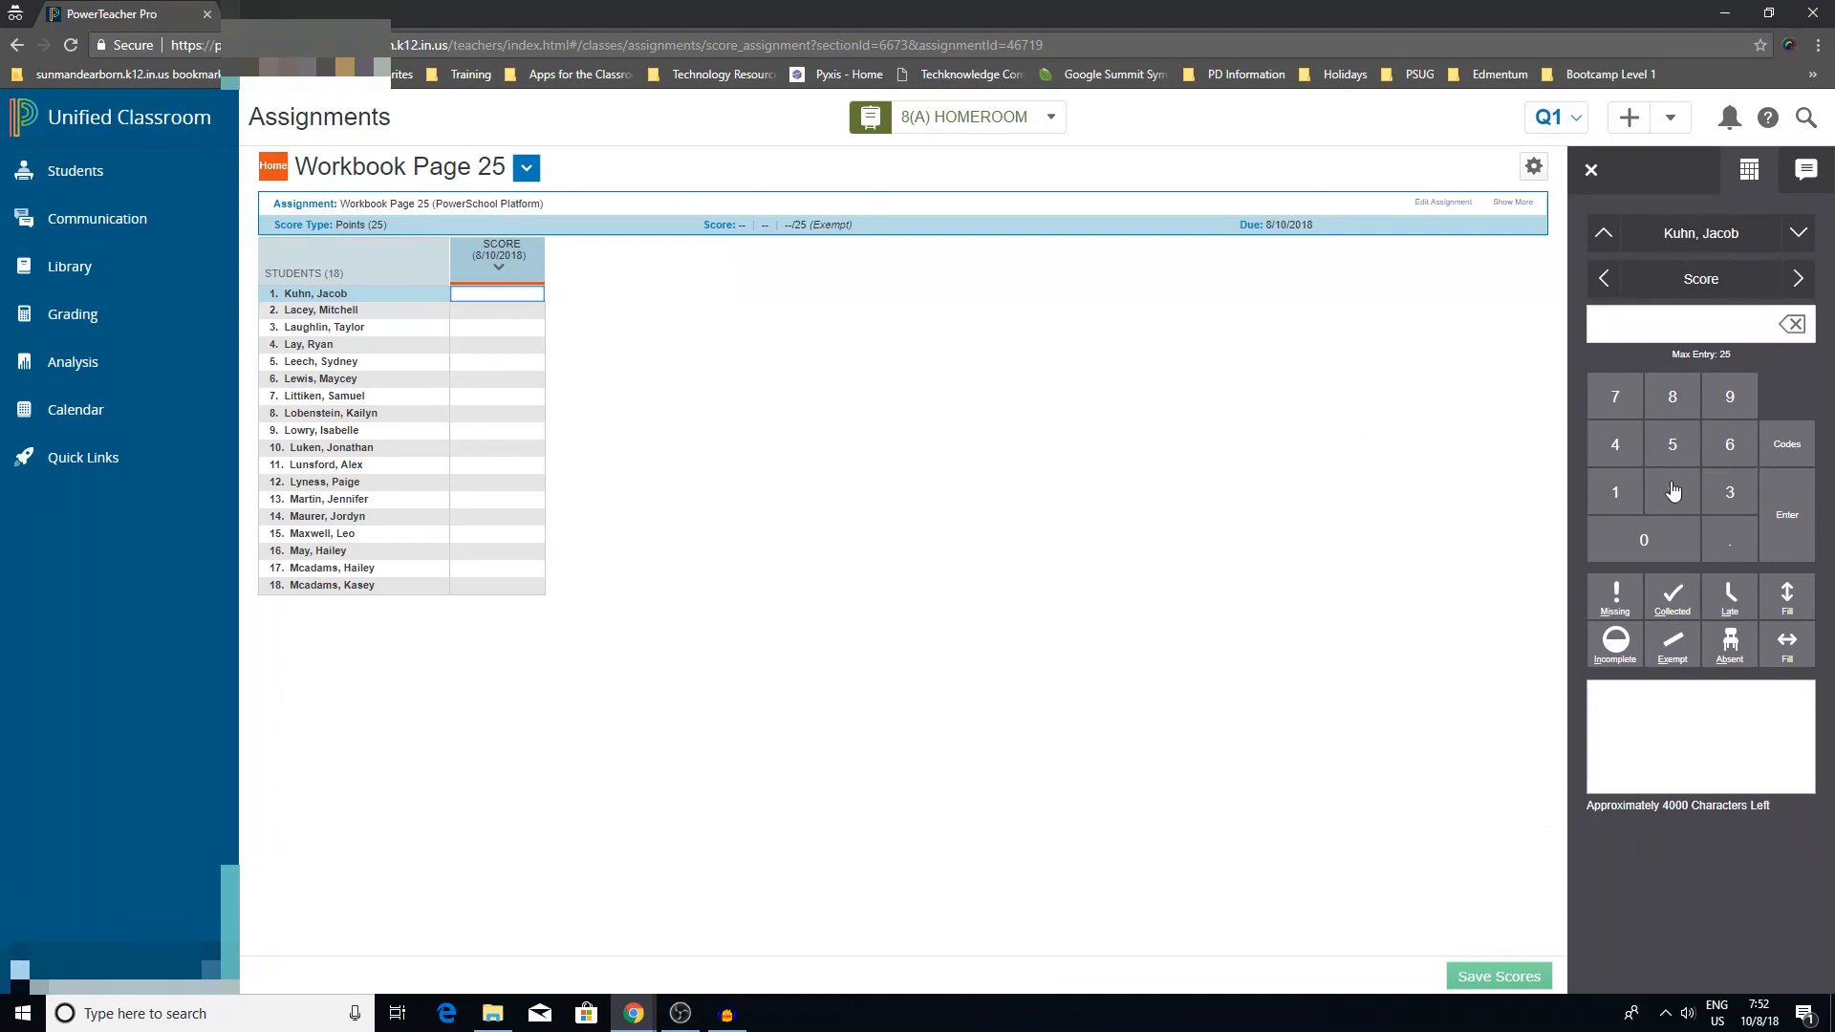
text(25)
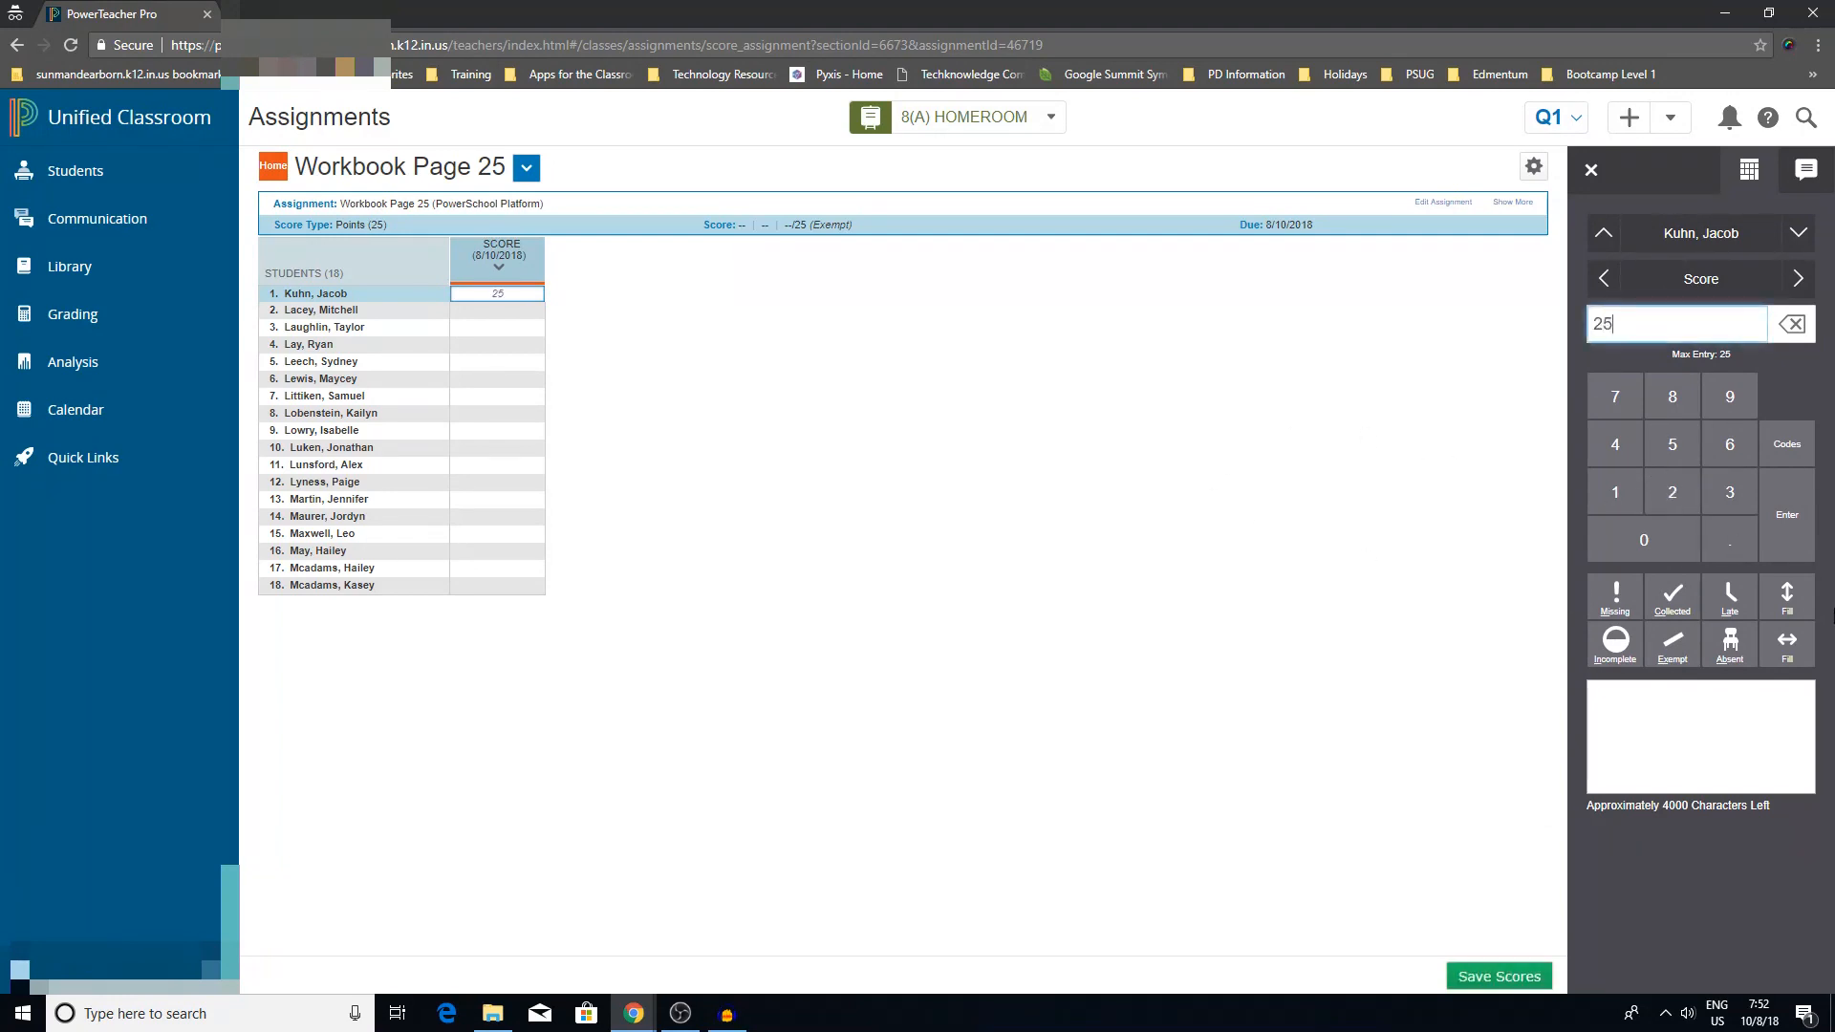
key(Return)
Step: Enter a score of 25 individually for the second through ninth students on Workbook Page 25
text(25)
key(Return)
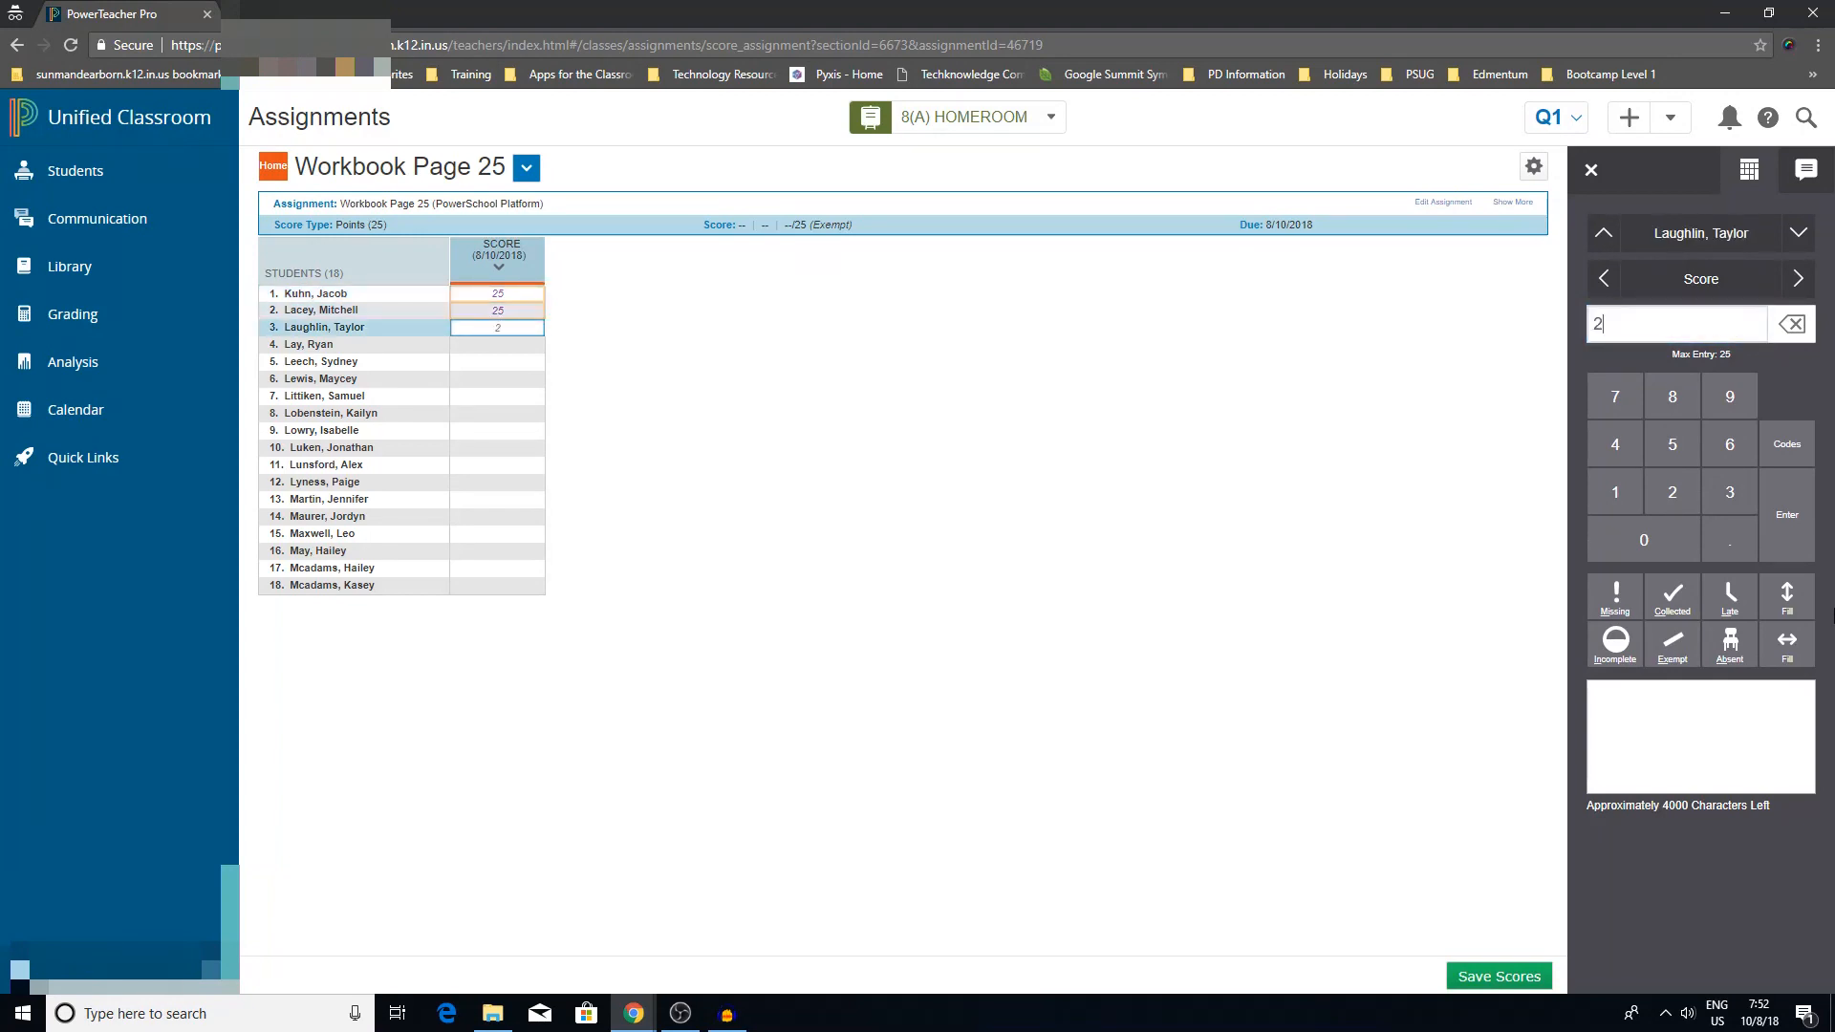
text(25)
key(Return)
text(25)
key(Return)
text(25)
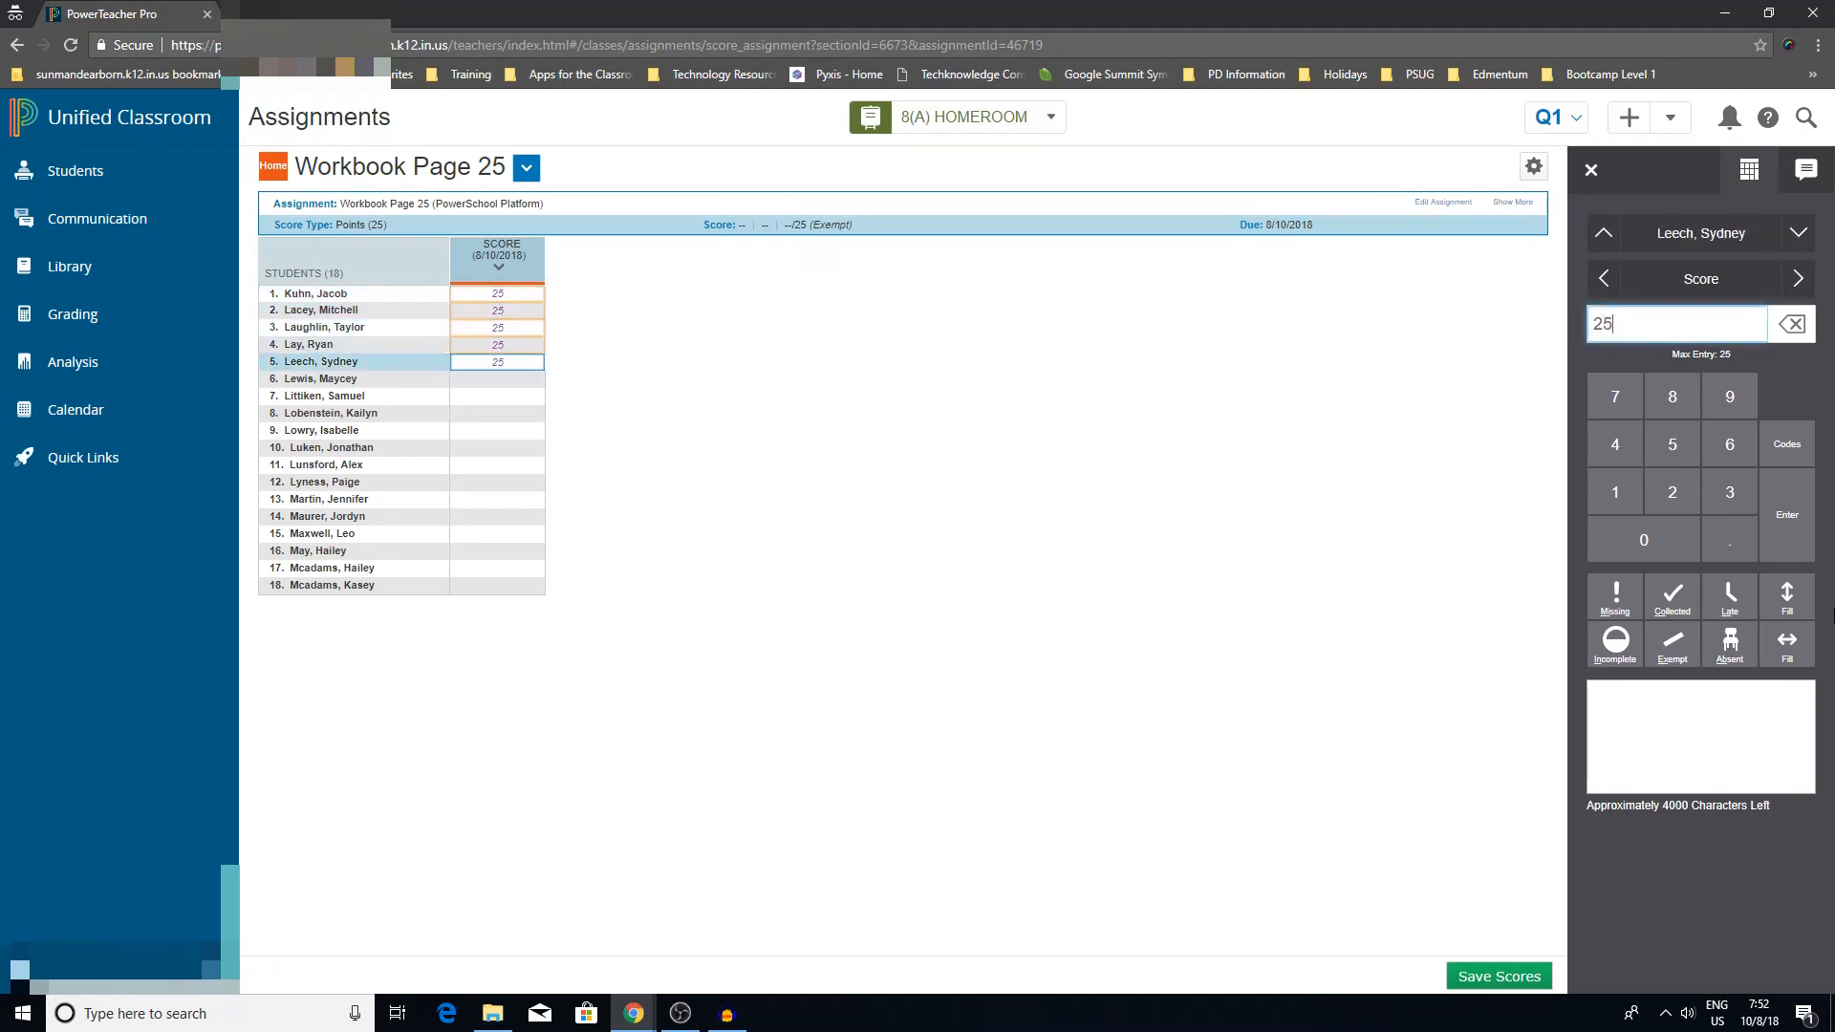
key(Return)
text(25)
key(Return)
text(25)
key(Return)
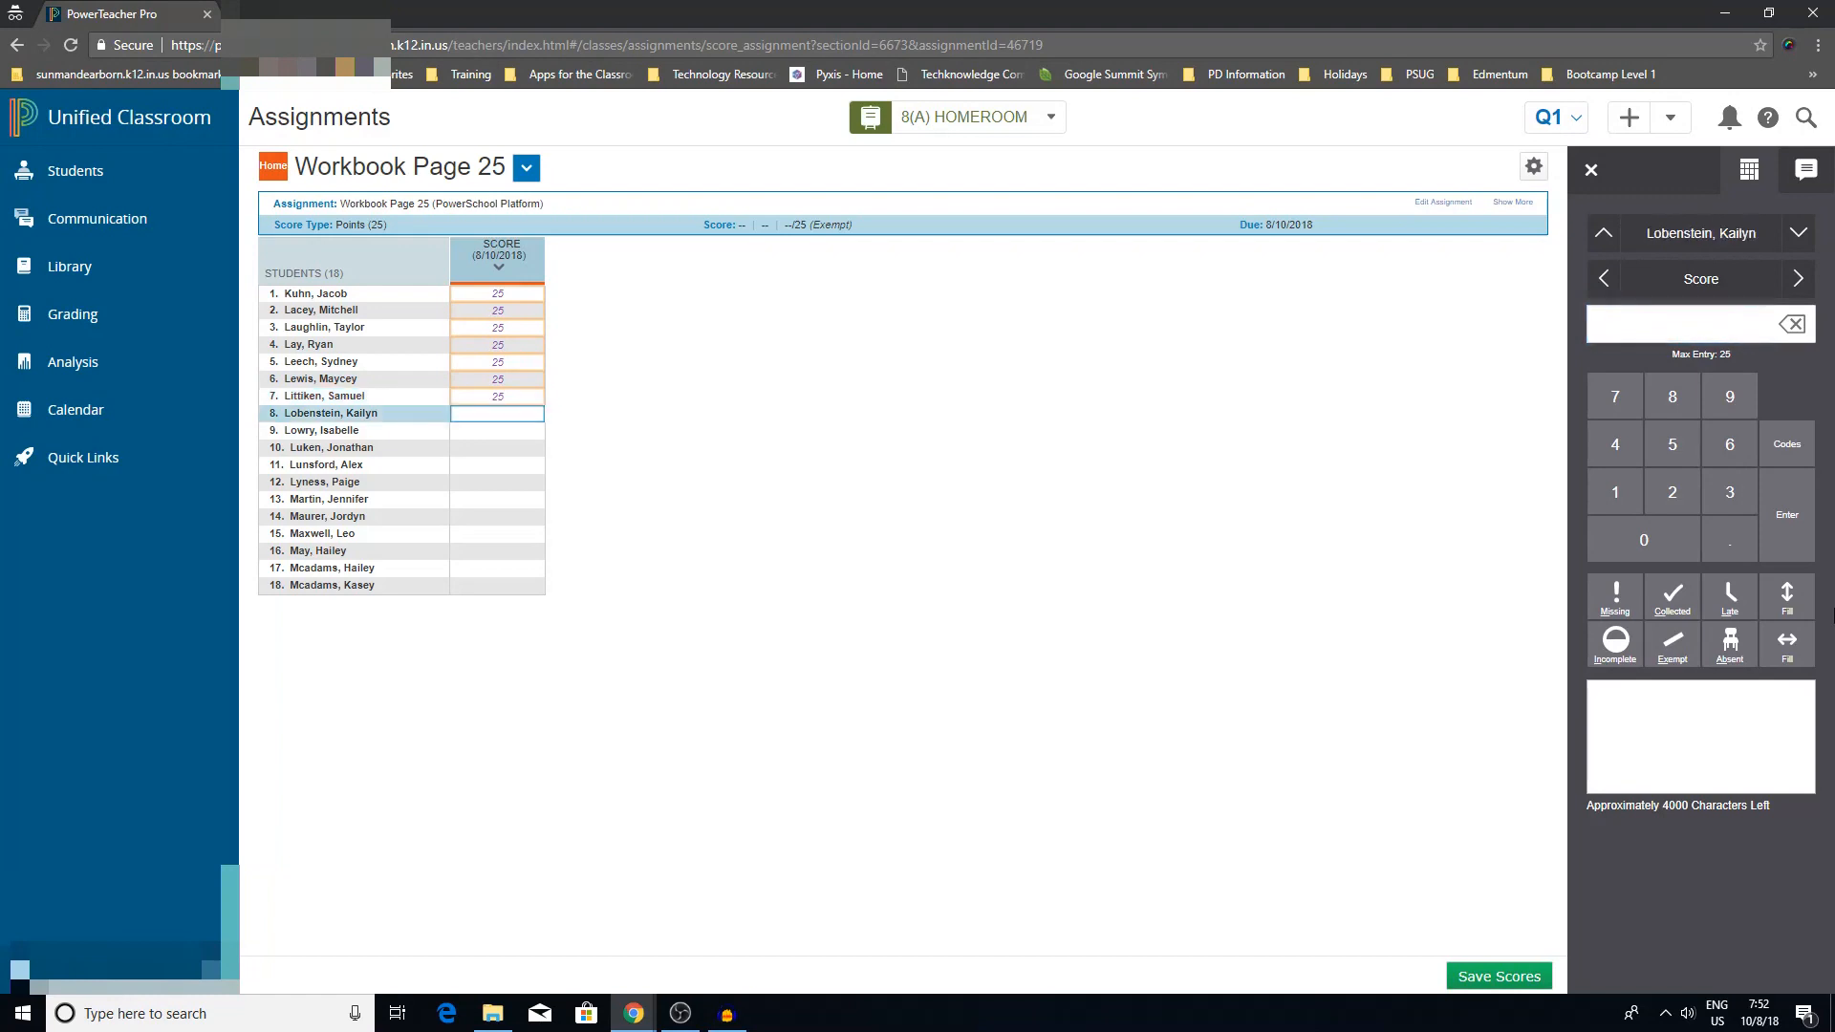
text(25)
key(Return)
text(25)
key(Return)
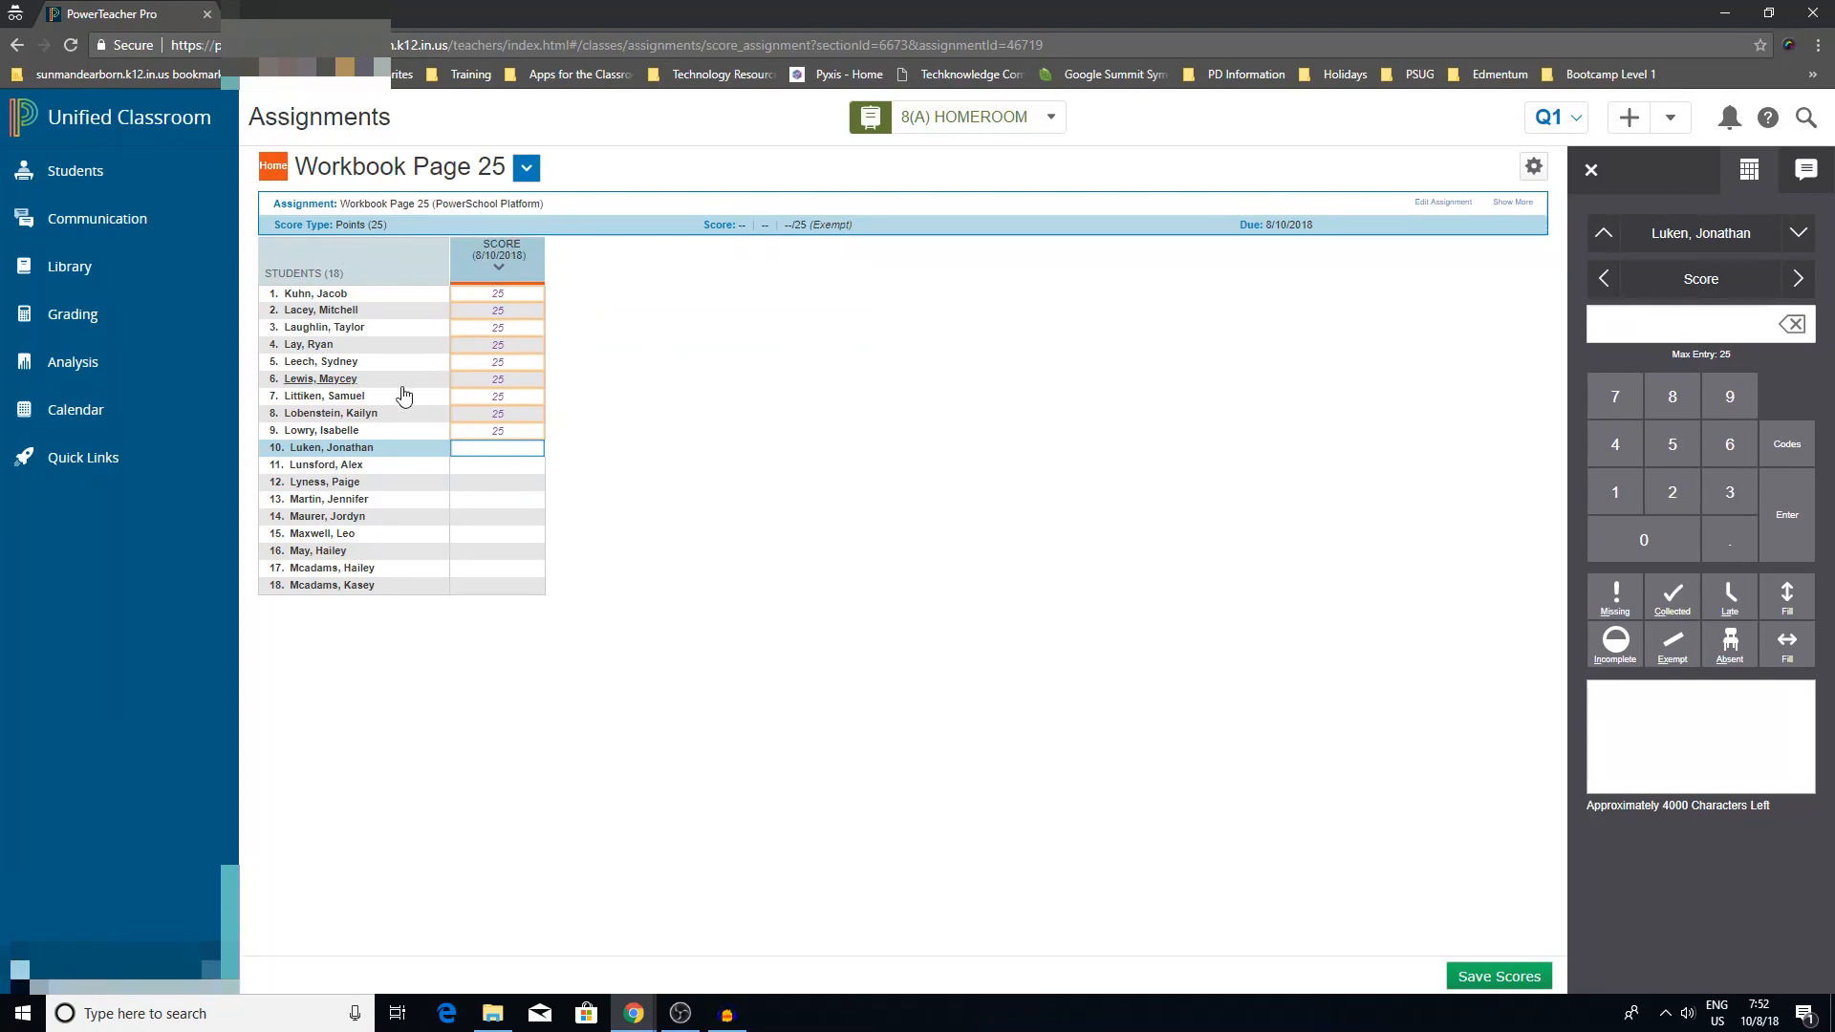
Step: Clear the scores of the second through ninth students, keeping only the first student's score
click(499, 430)
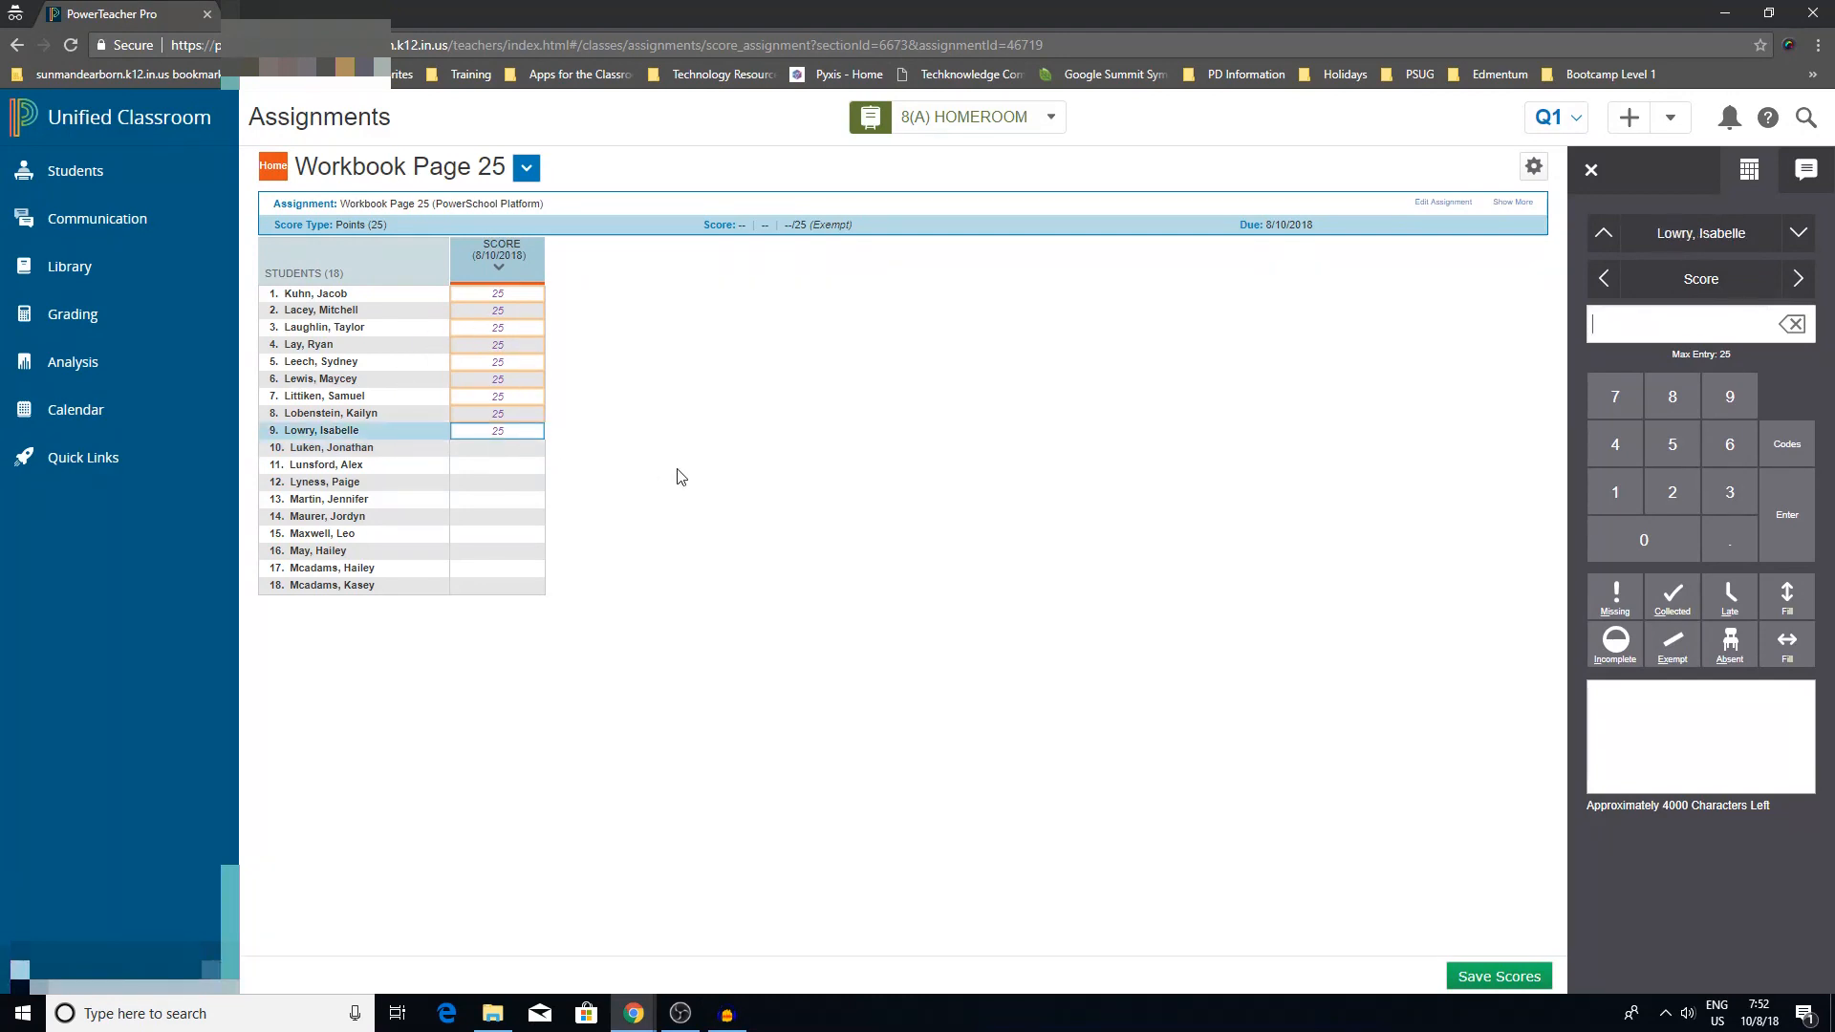
key(Up)
key(Delete)
key(Up)
key(Delete)
key(Up)
key(Delete)
key(Up)
key(Delete)
key(Up)
key(Up)
key(Delete)
key(Up)
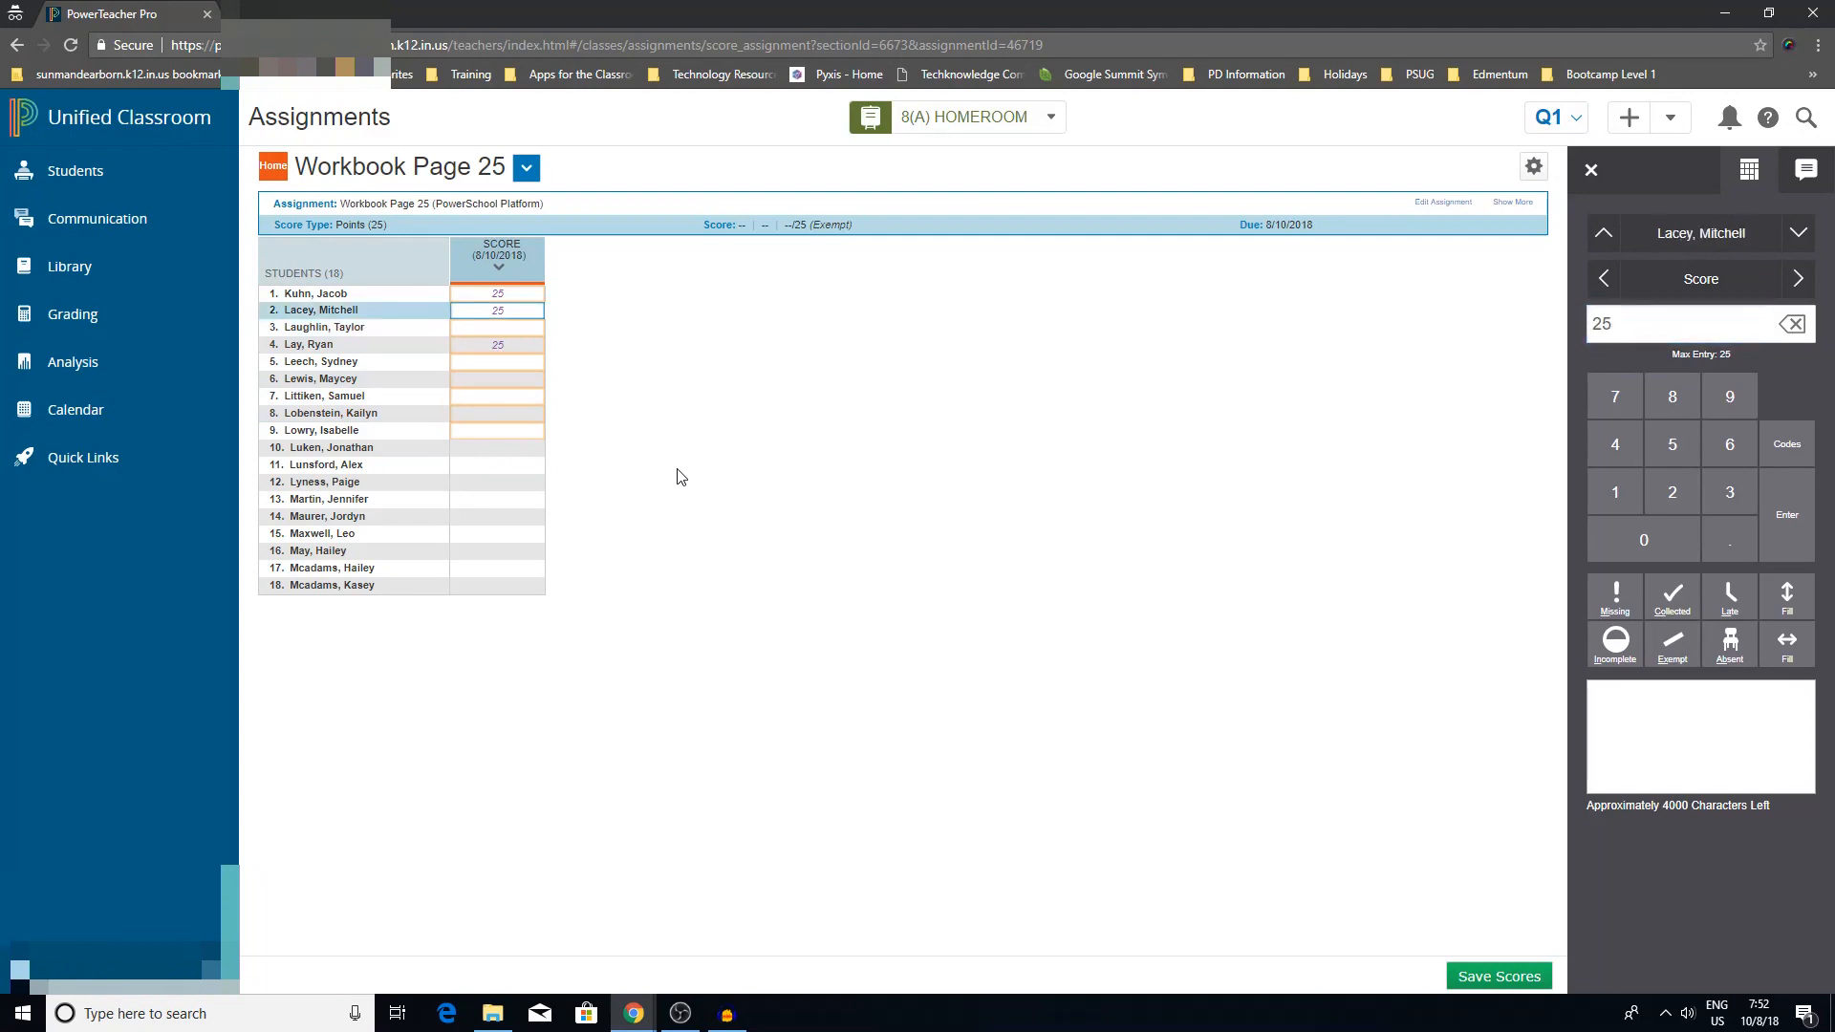
key(Down)
key(Down)
key(Delete)
key(Up)
key(Up)
key(Delete)
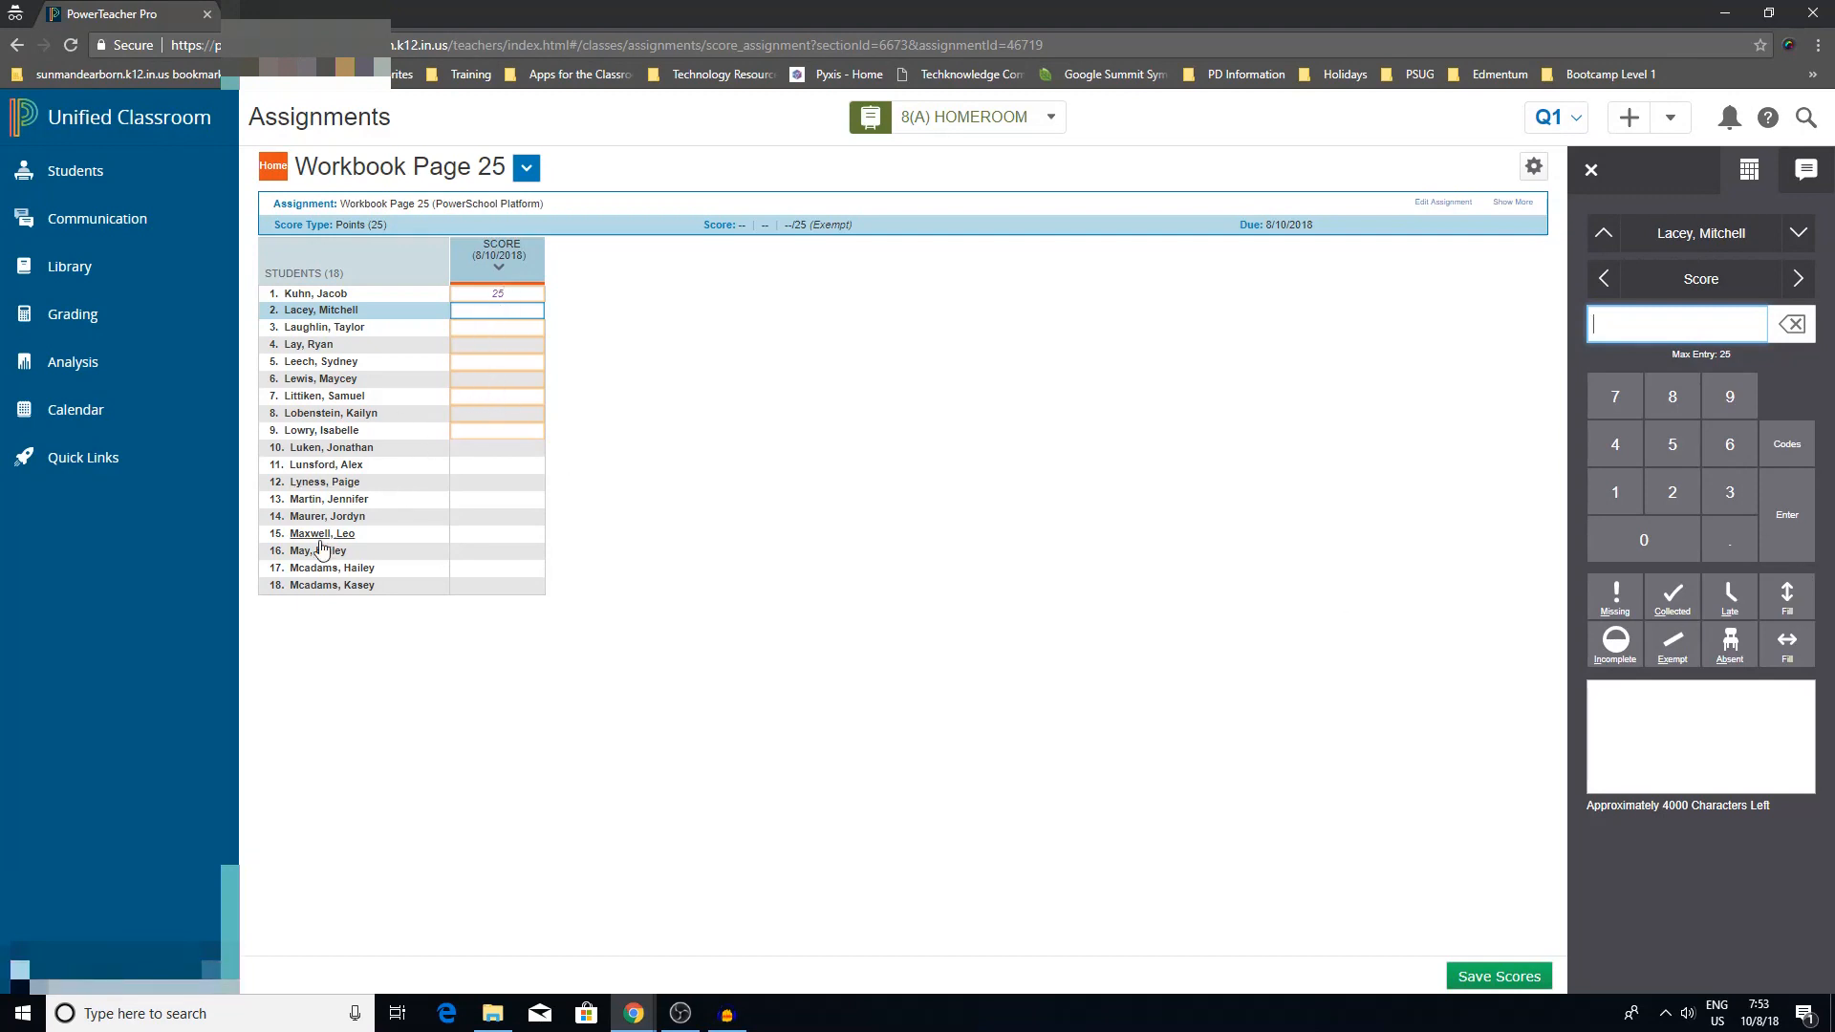
Step: Enter scores of 20 for the sixth student, 21 for the thirteenth, 18 for the fourth and 19 for the fifteenth
click(498, 382)
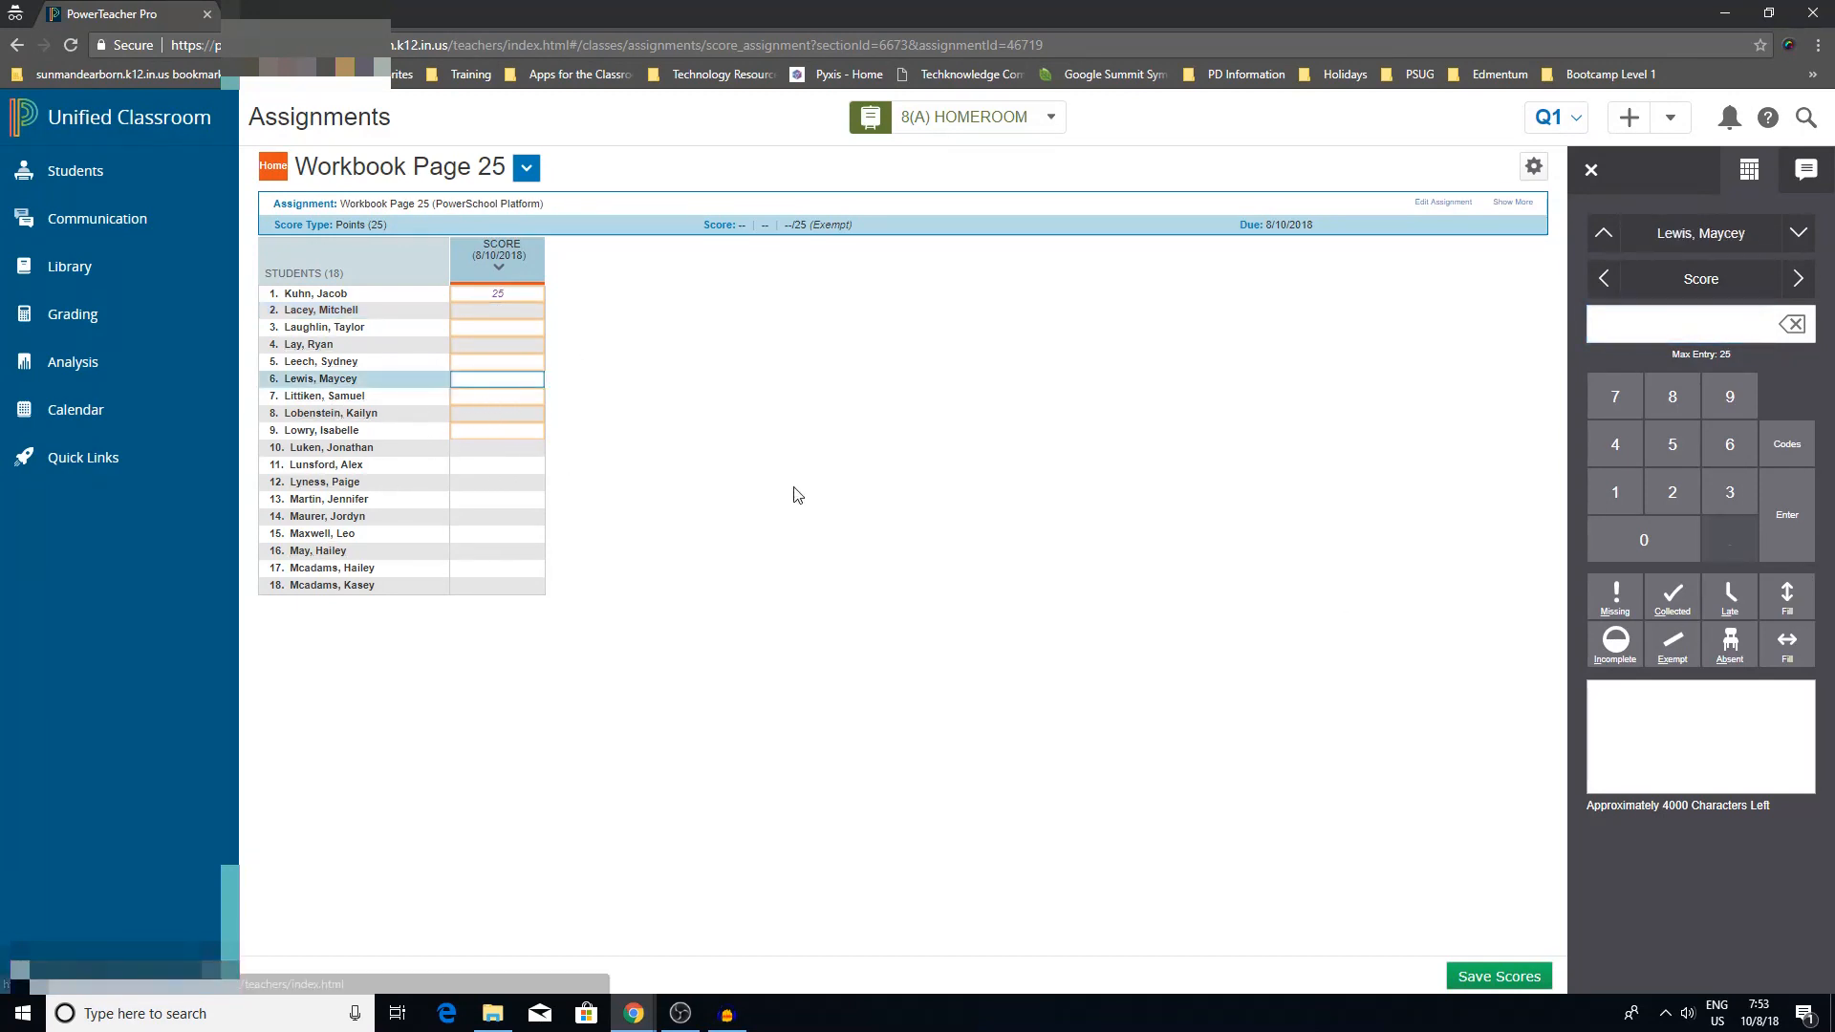
text(20)
click(503, 501)
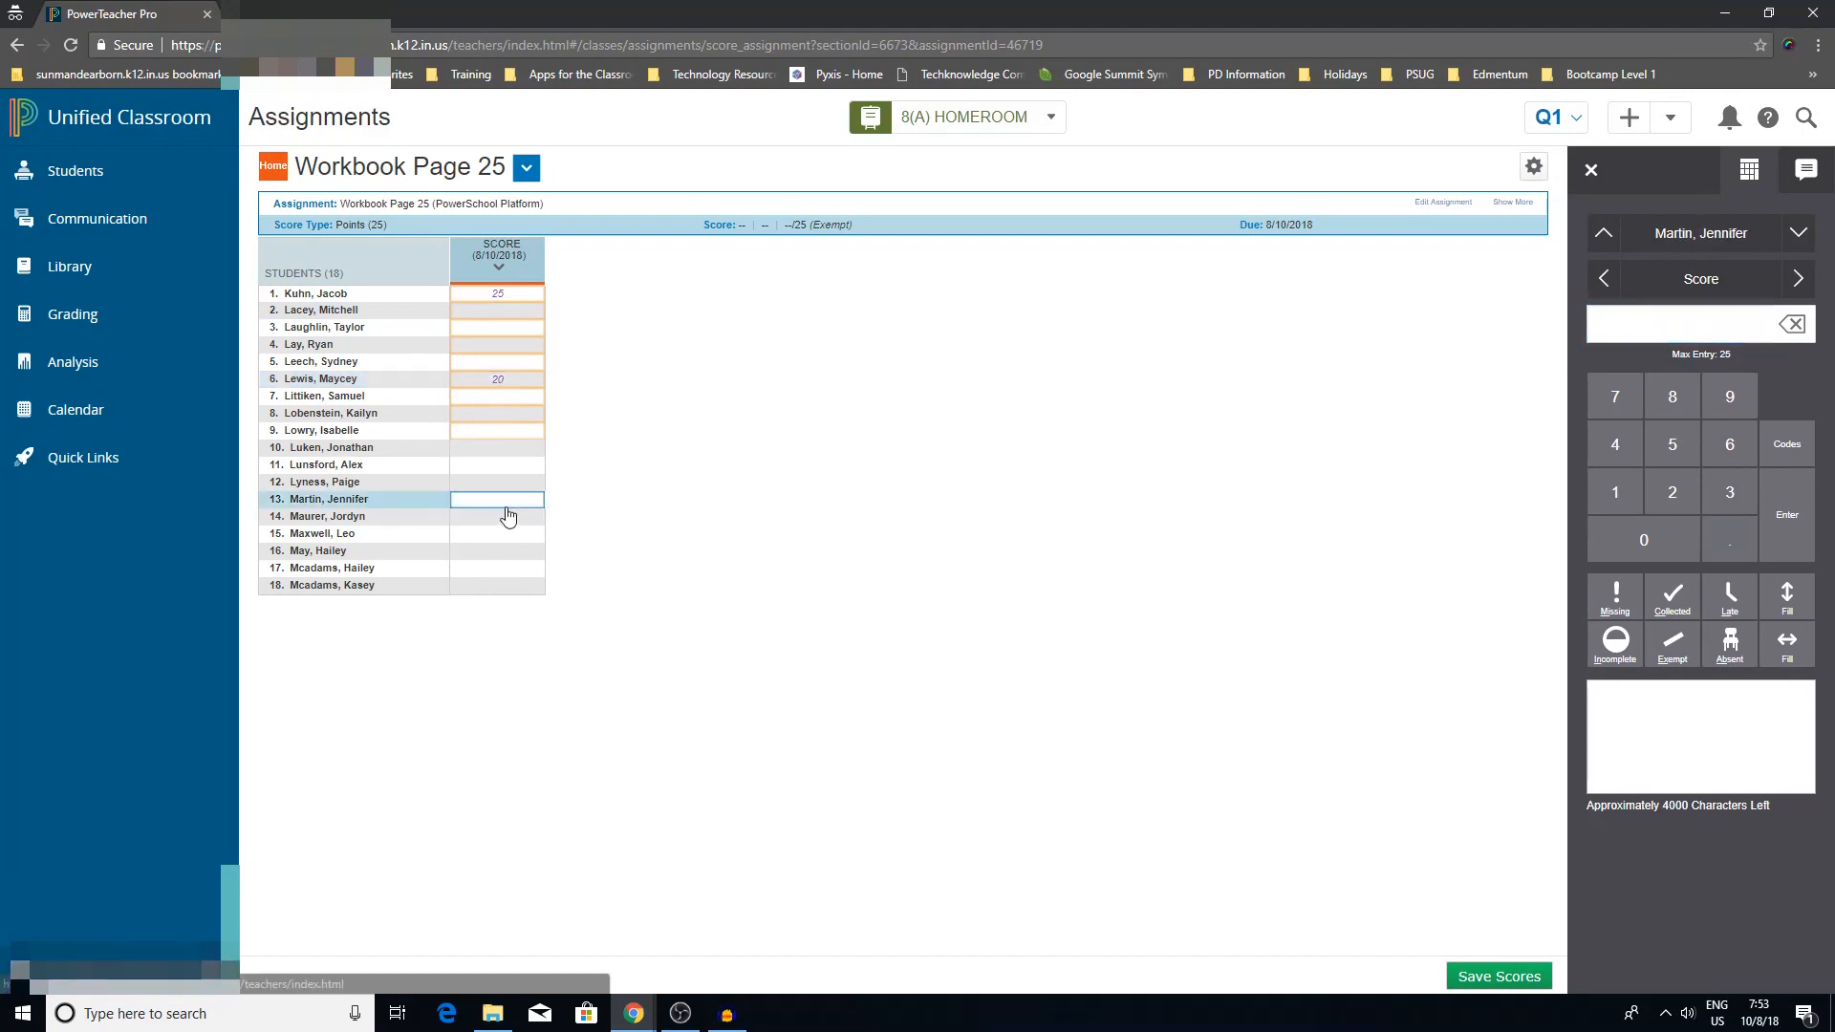
text(21)
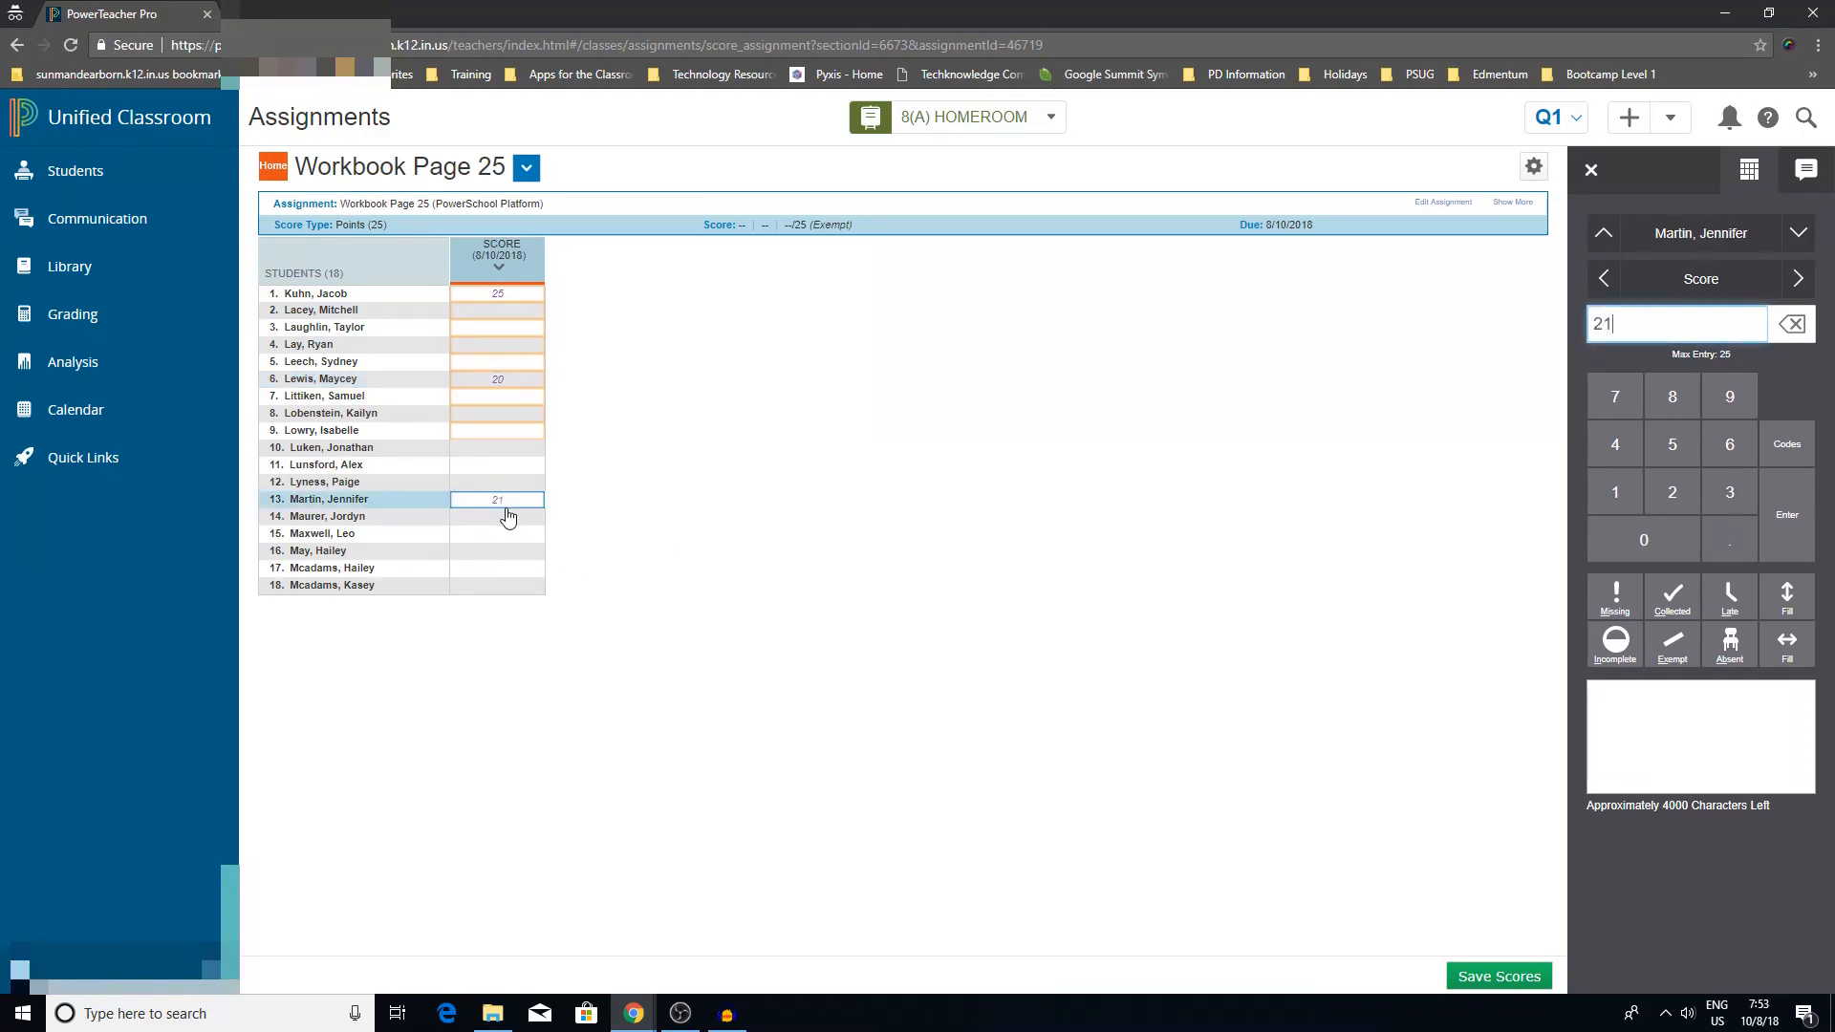
click(517, 348)
text(18)
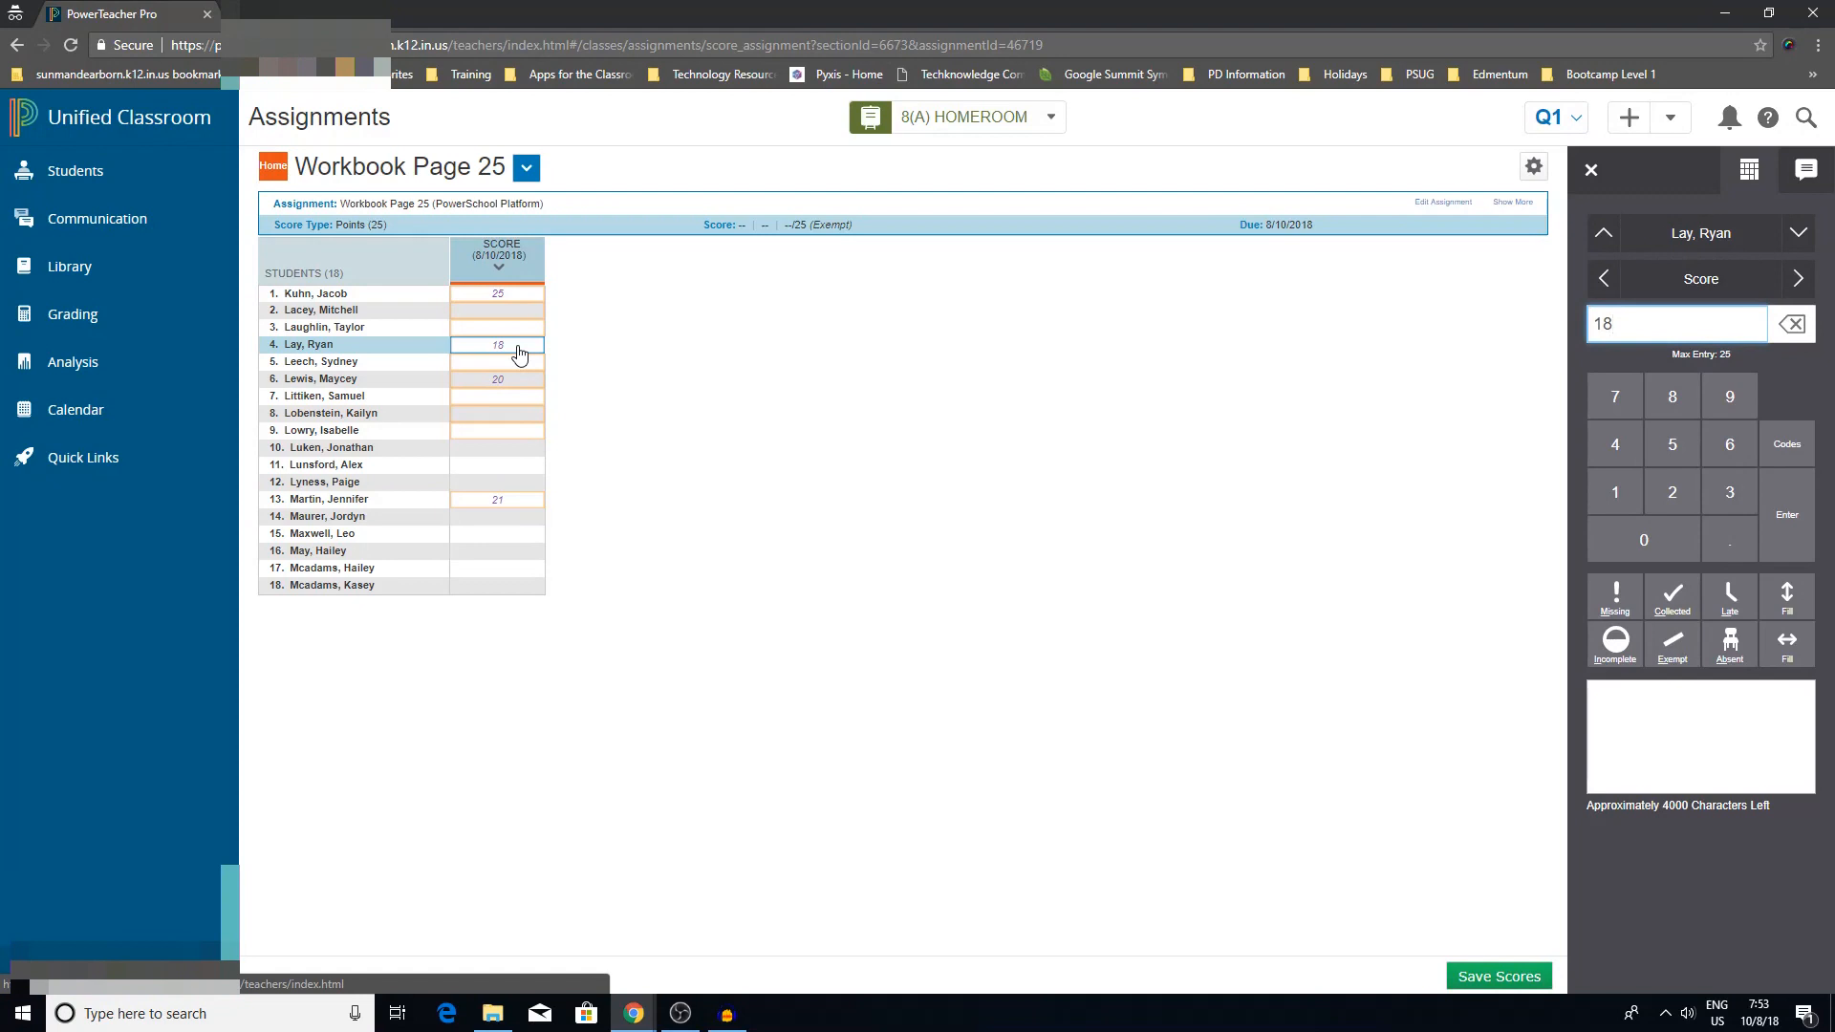
click(526, 537)
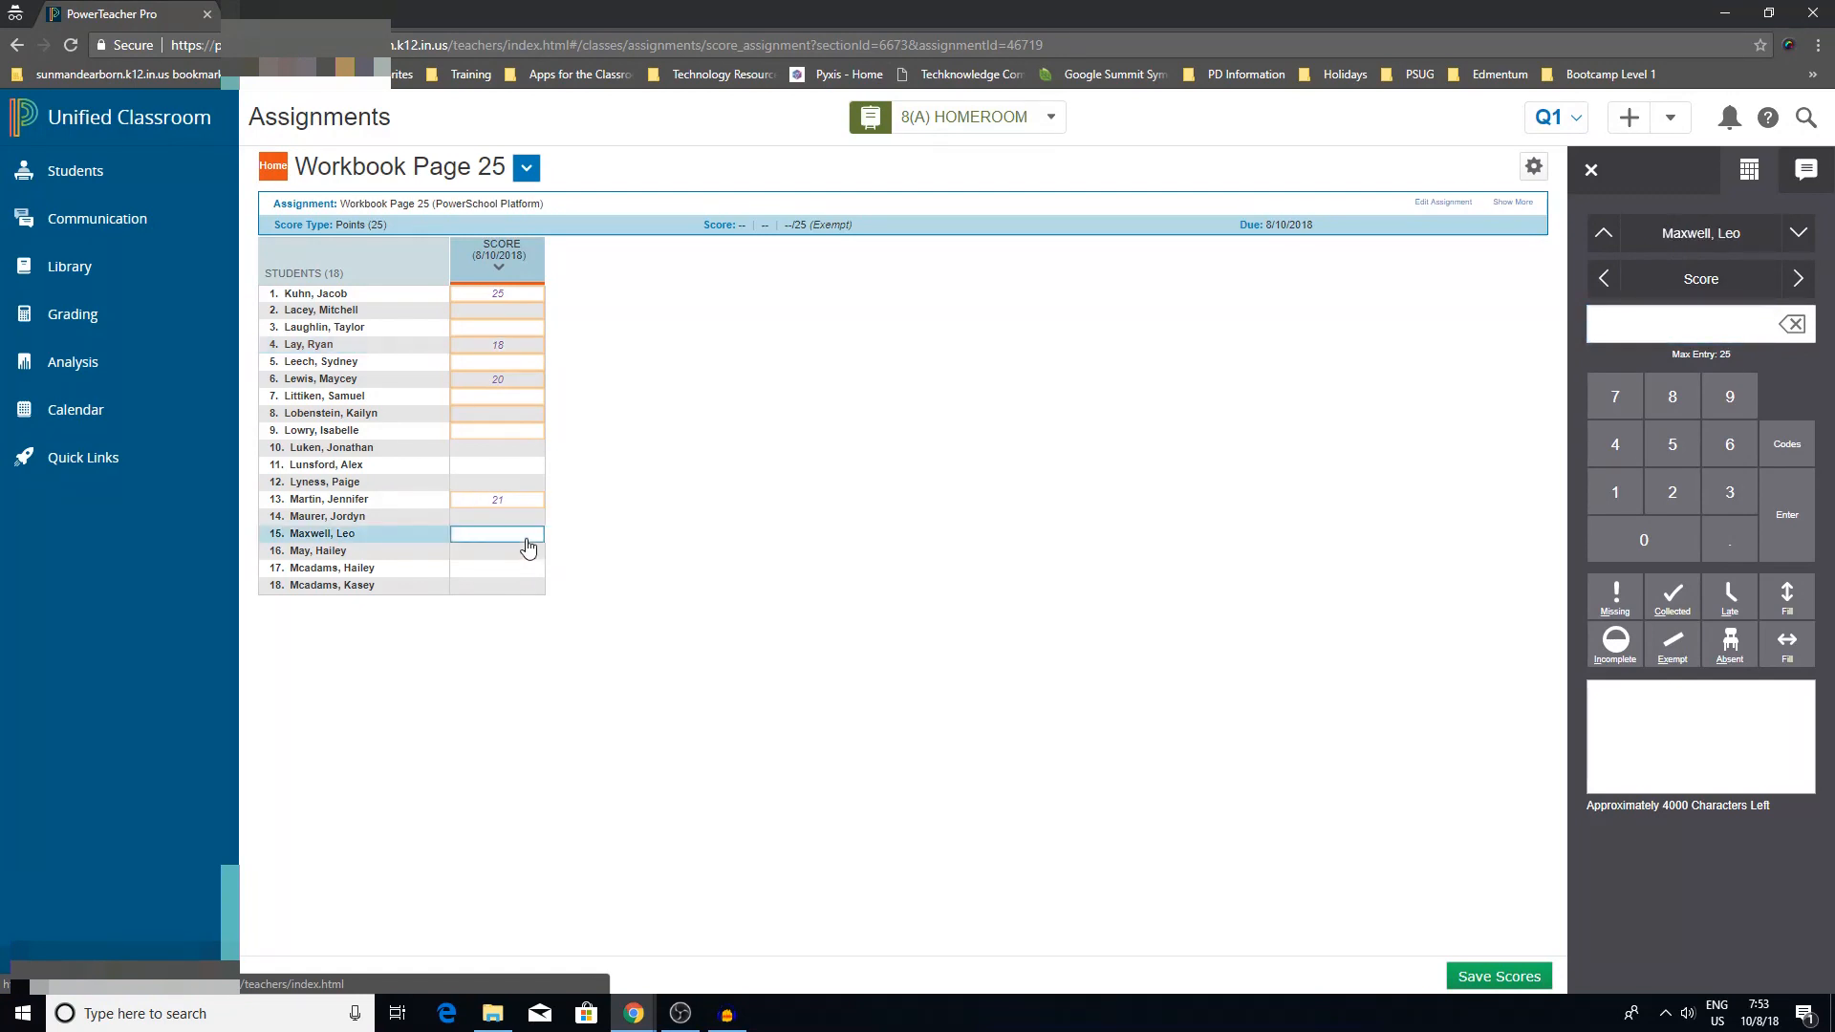
text(19)
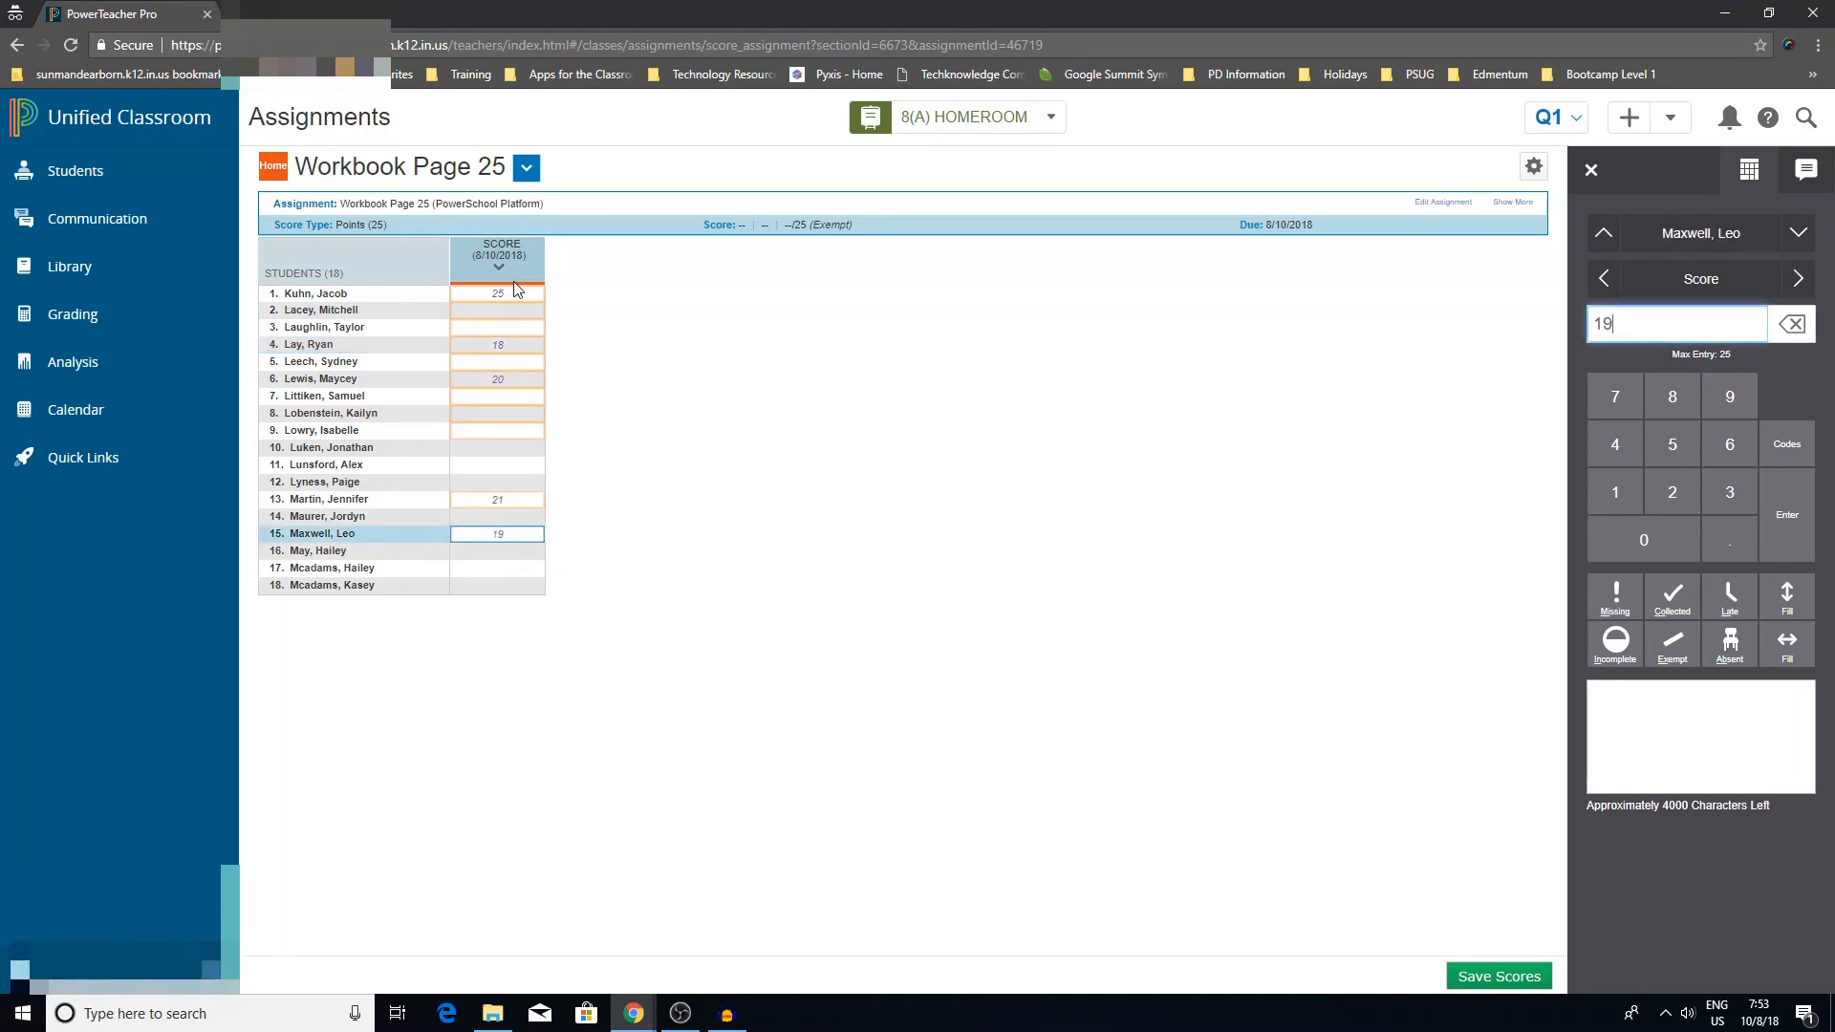
Step: Score the second student 25, fill the remaining blank scores with that value and save the scores
click(501, 293)
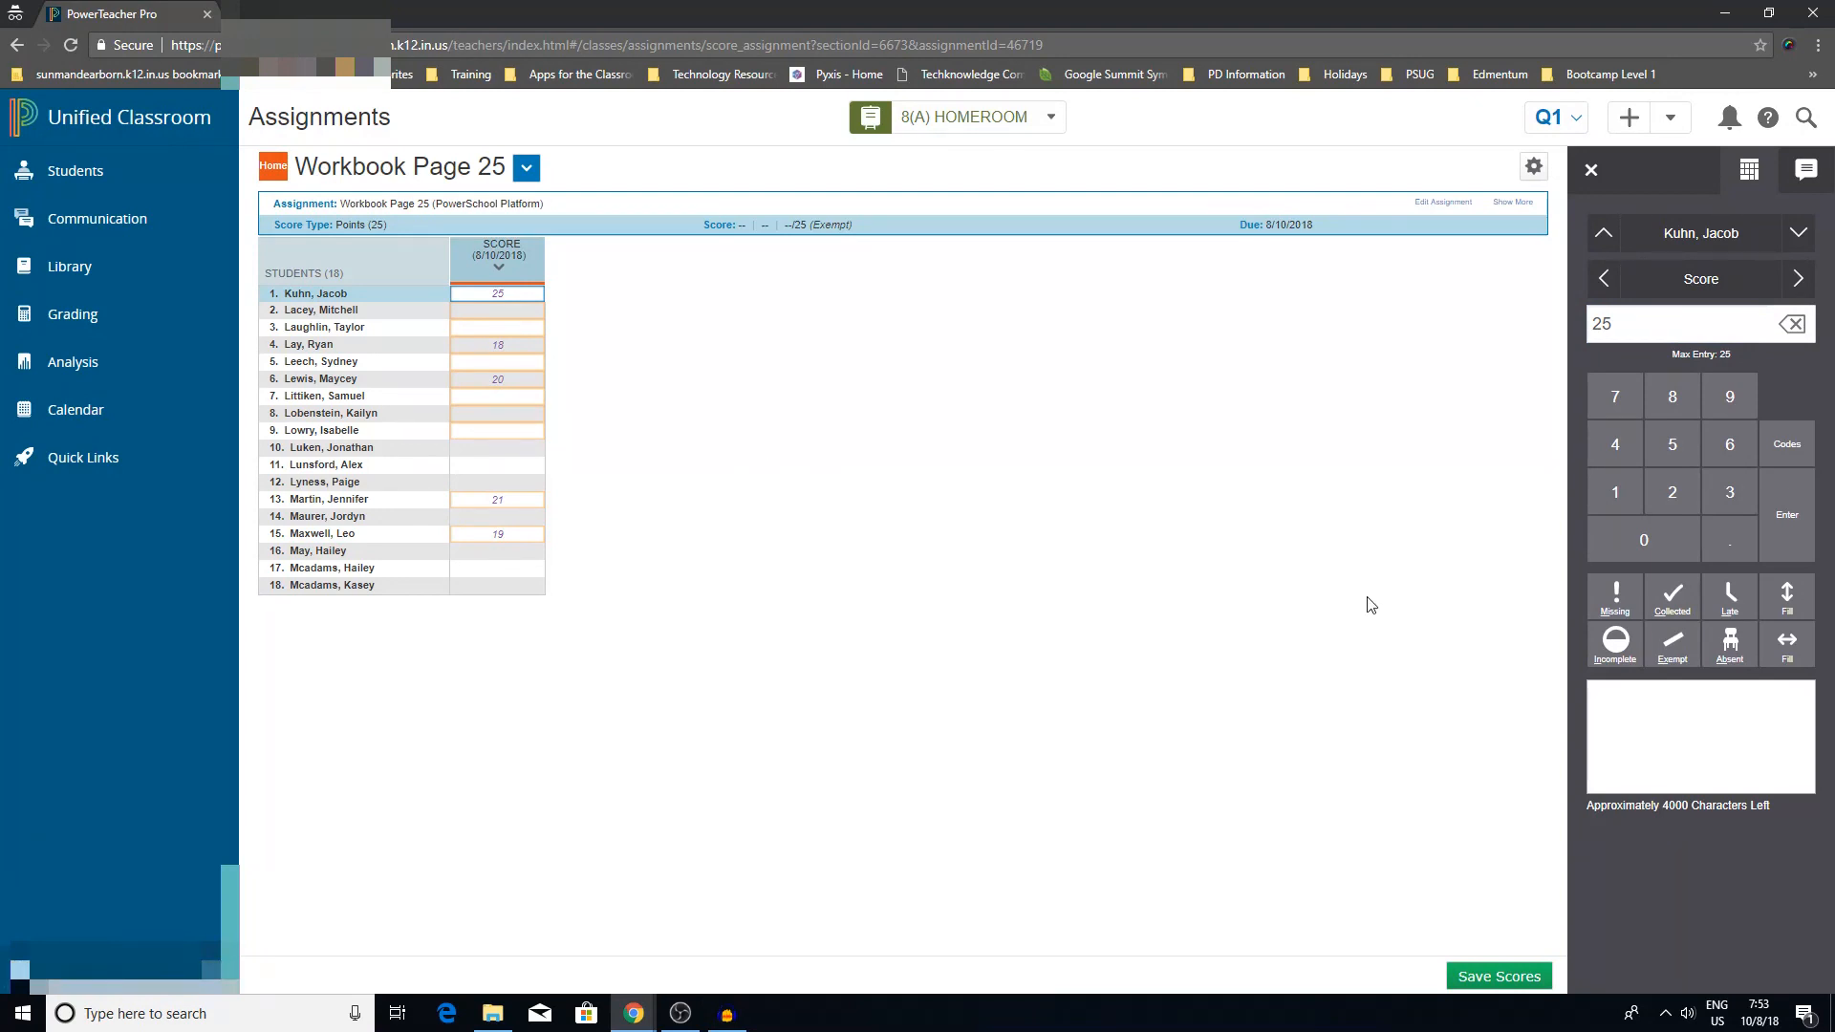
click(504, 310)
text(25)
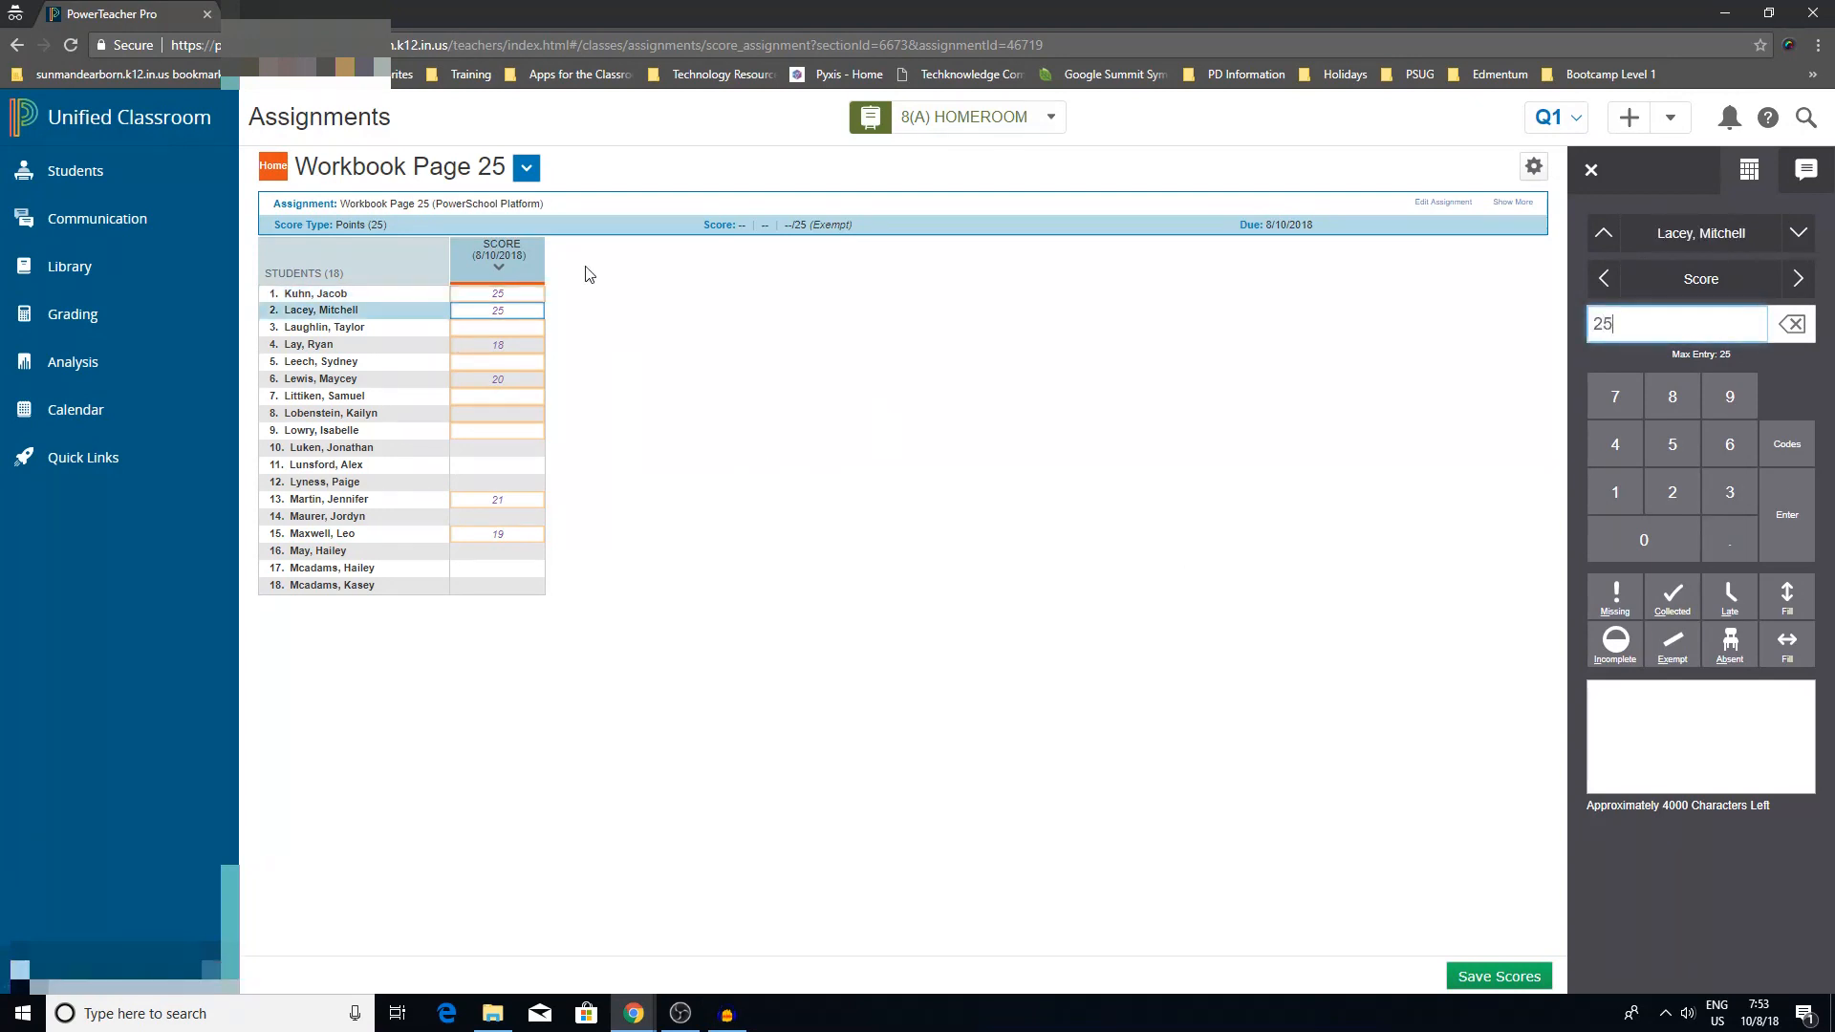
click(1792, 612)
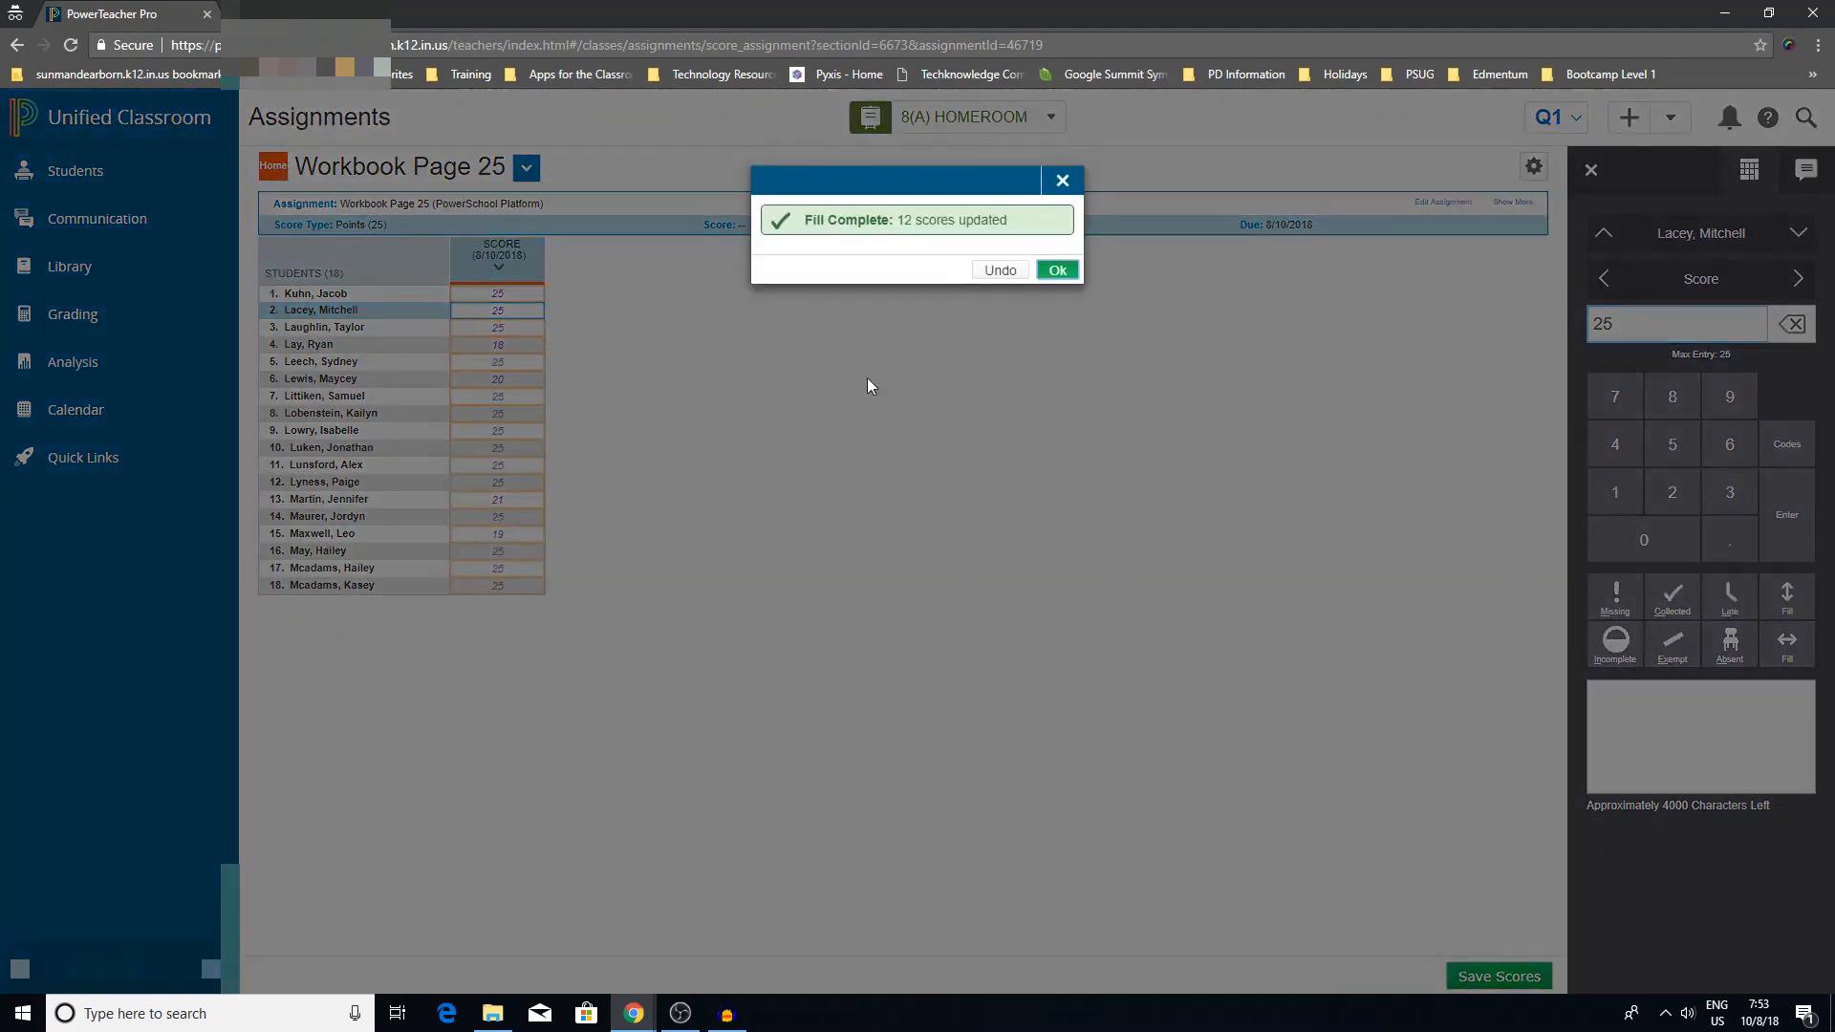
click(1058, 270)
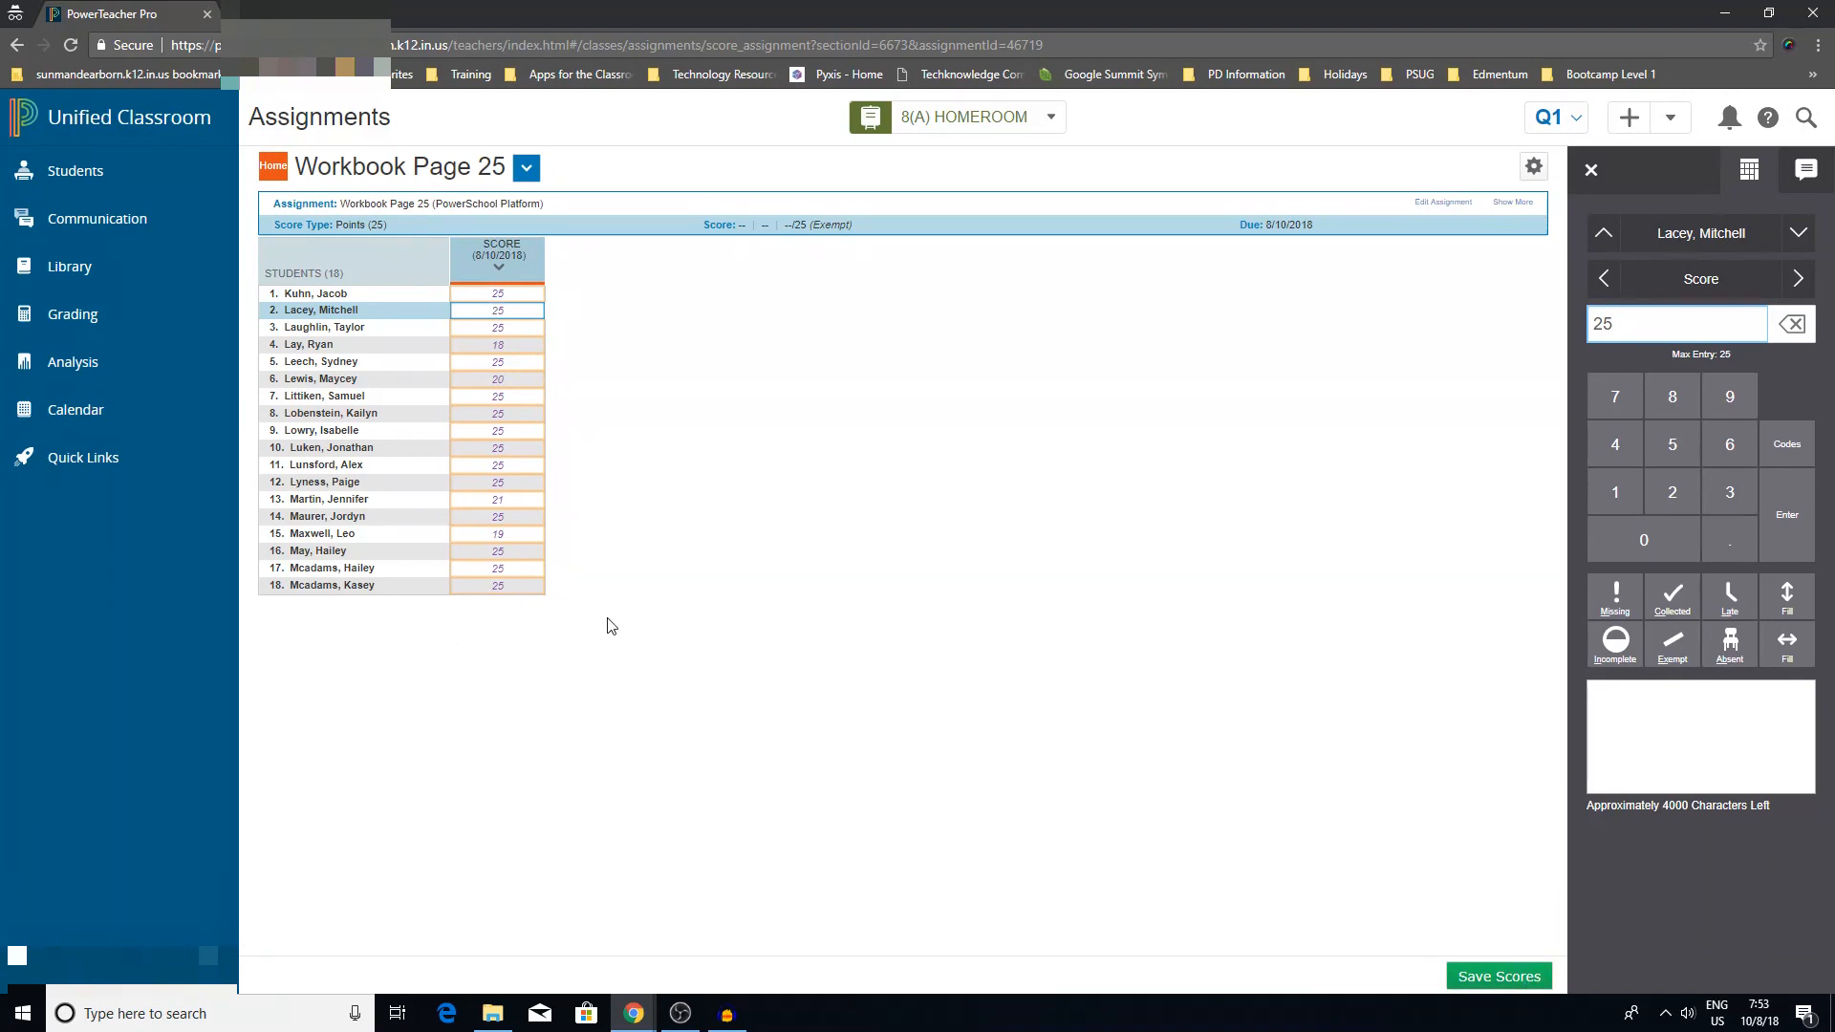
click(1496, 974)
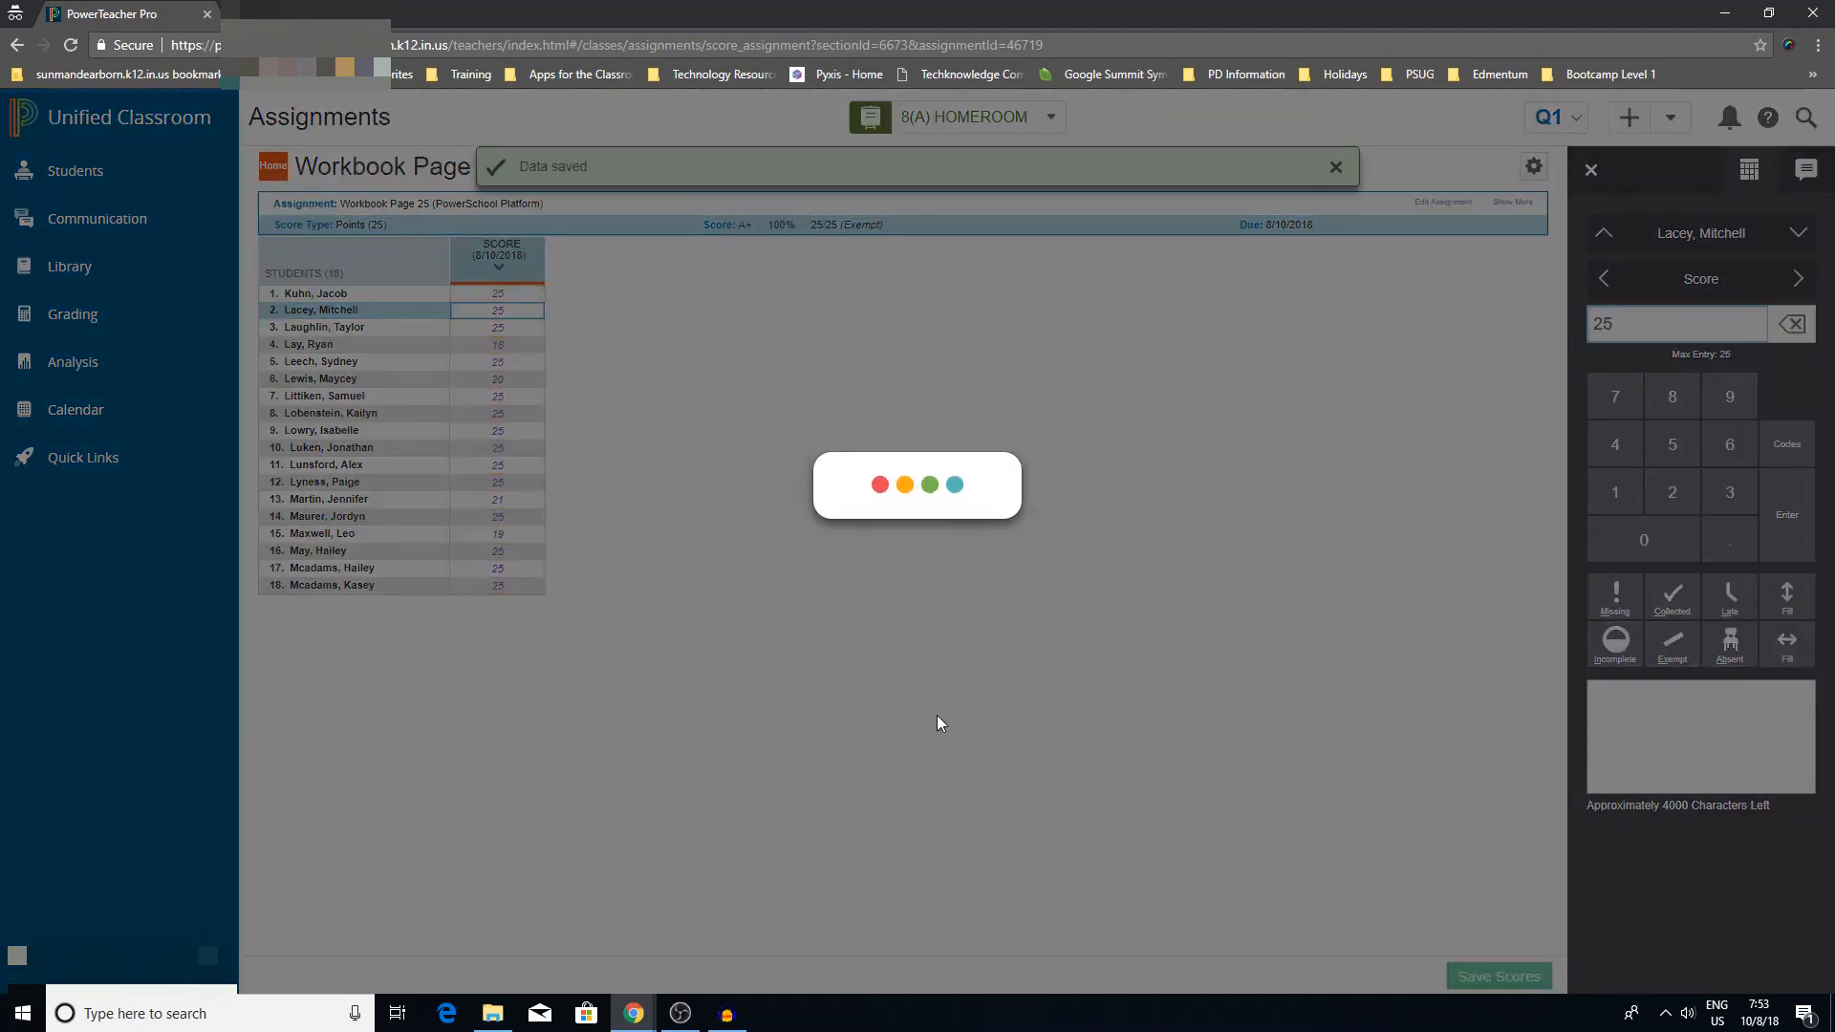